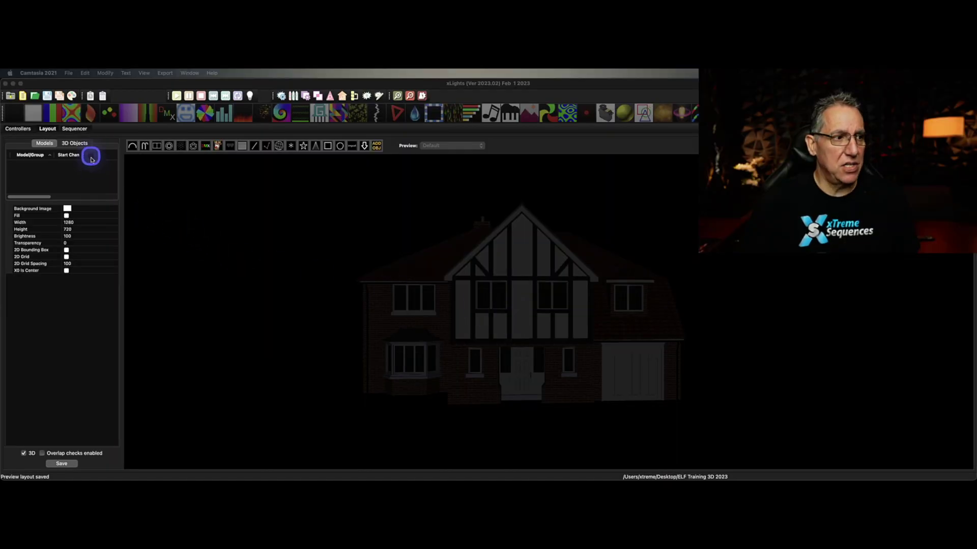
Step: Activate the Gridlines object among the 3D objects to display the ground grid beneath the house
left_click(81, 144)
left_click(82, 145)
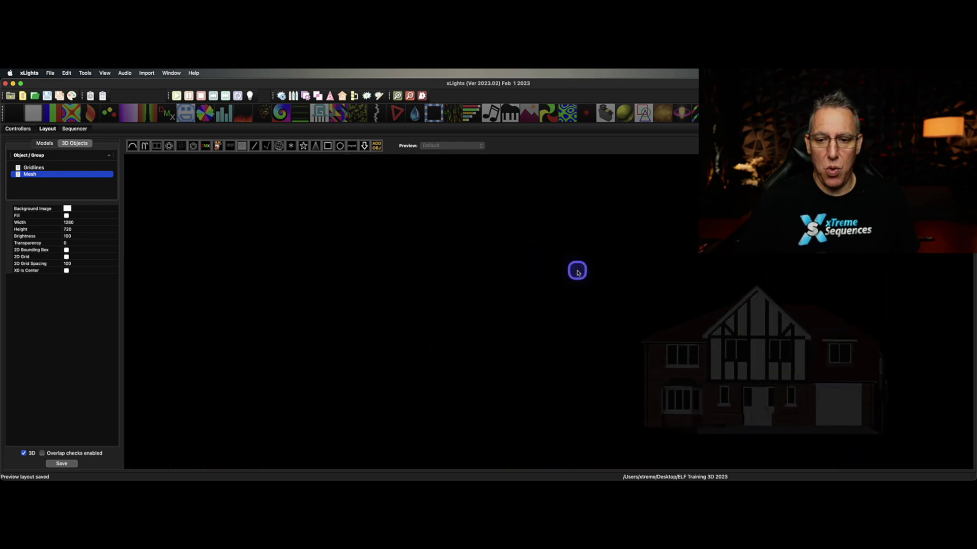
scroll(527, 279, "up", 5)
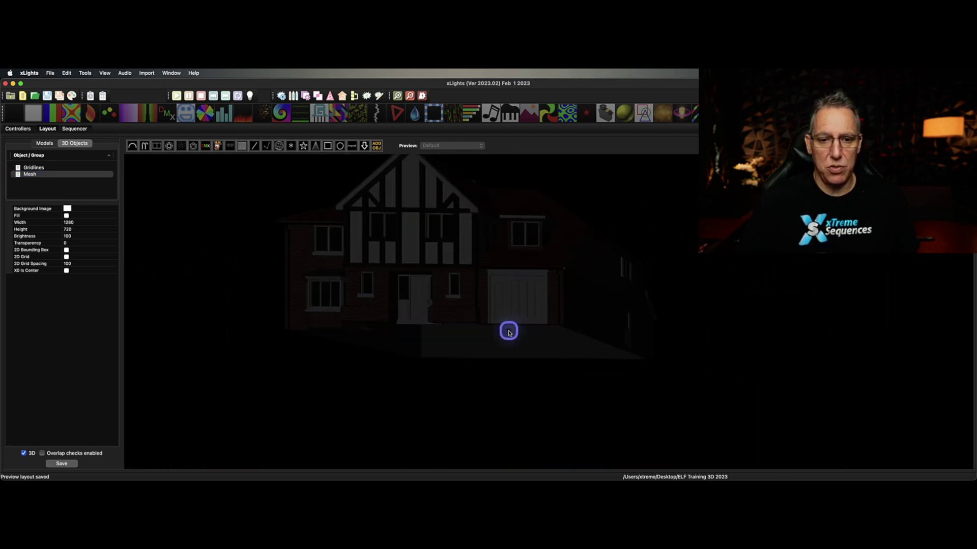
scroll(499, 305, "down", 5)
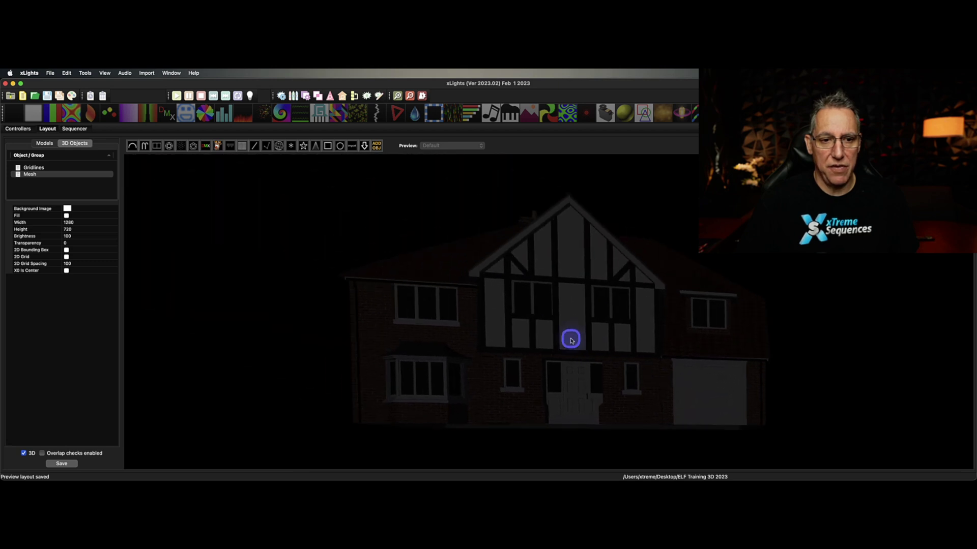
mouse_move(553, 342)
left_mouse_down()
mouse_move(584, 342)
mouse_move(539, 344)
left_mouse_up()
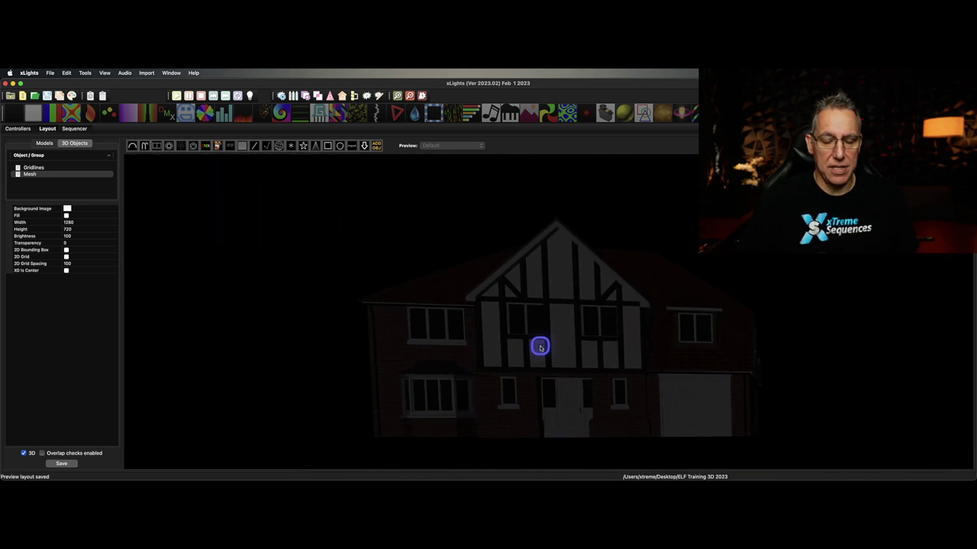
scroll(551, 337, "down", 3)
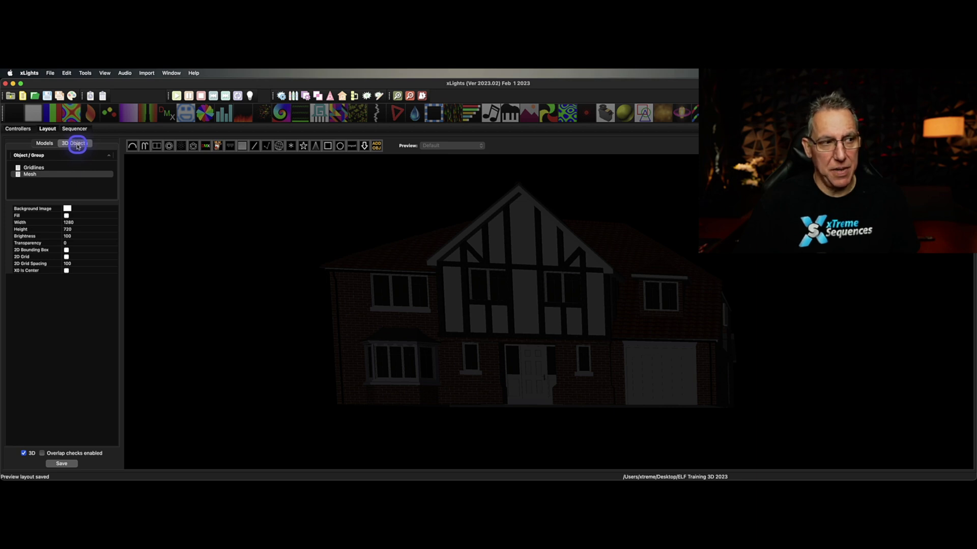
left_click(50, 167)
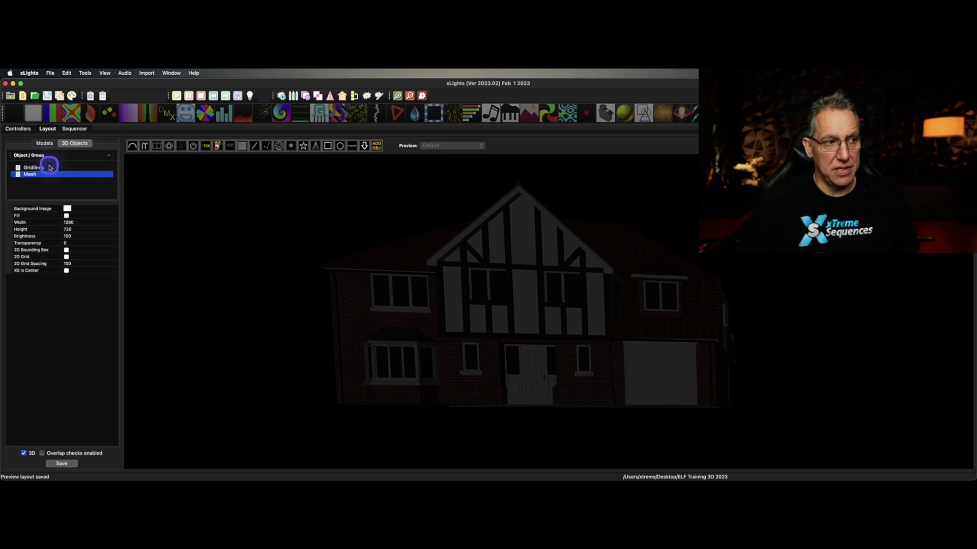
scroll(434, 364, "down", 3)
scroll(434, 364, "up", 5)
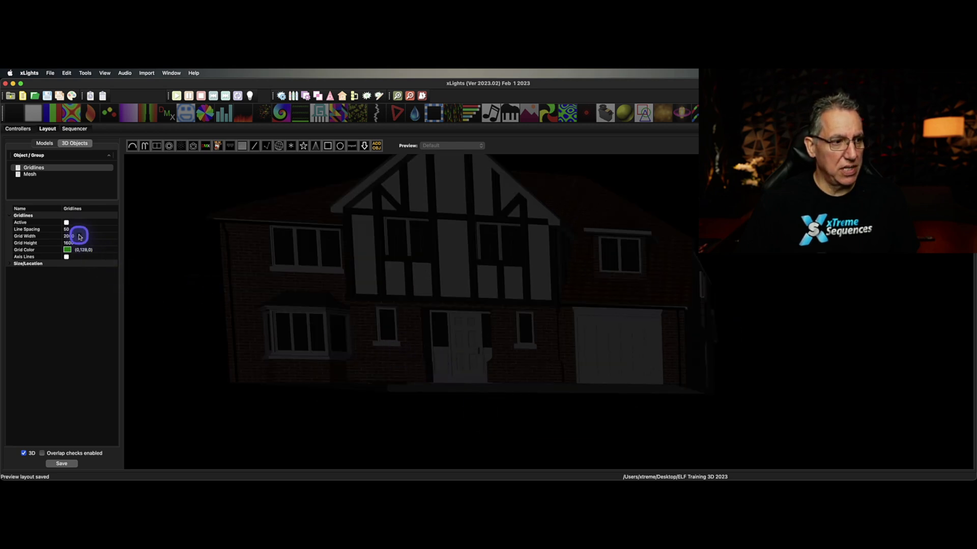
left_click(66, 224)
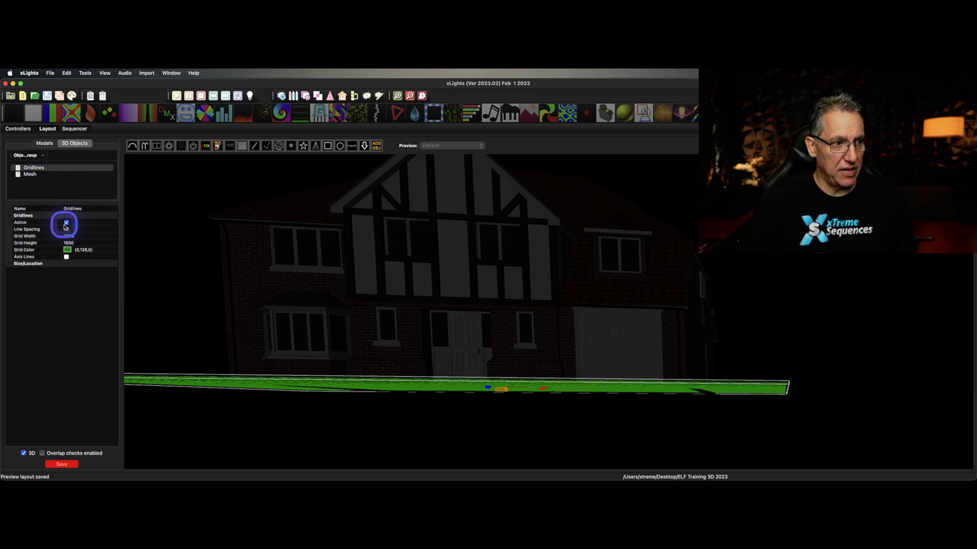
Step: Select the house mesh and examine it and the ground grid from several angles and distances
left_click_drag(440, 413, 441, 419)
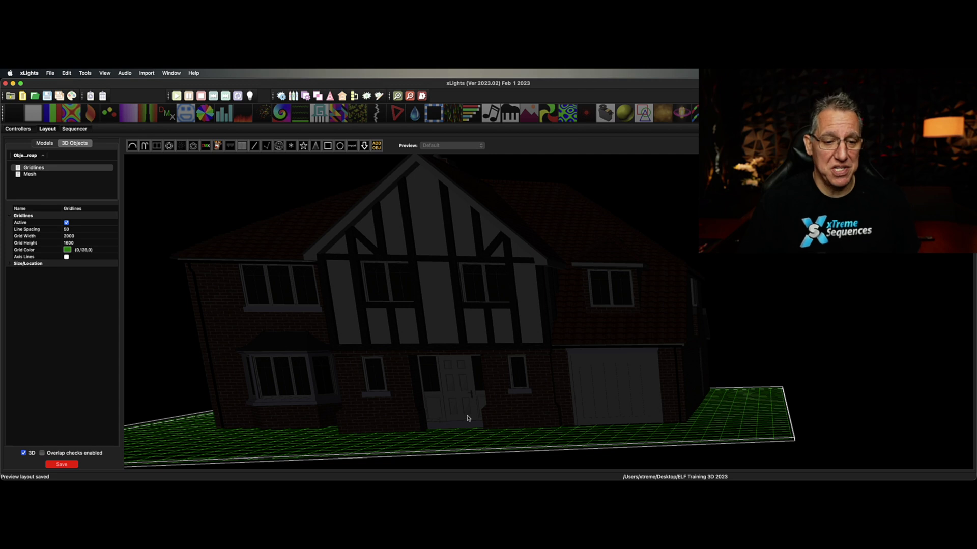
left_click_drag(577, 400, 616, 391)
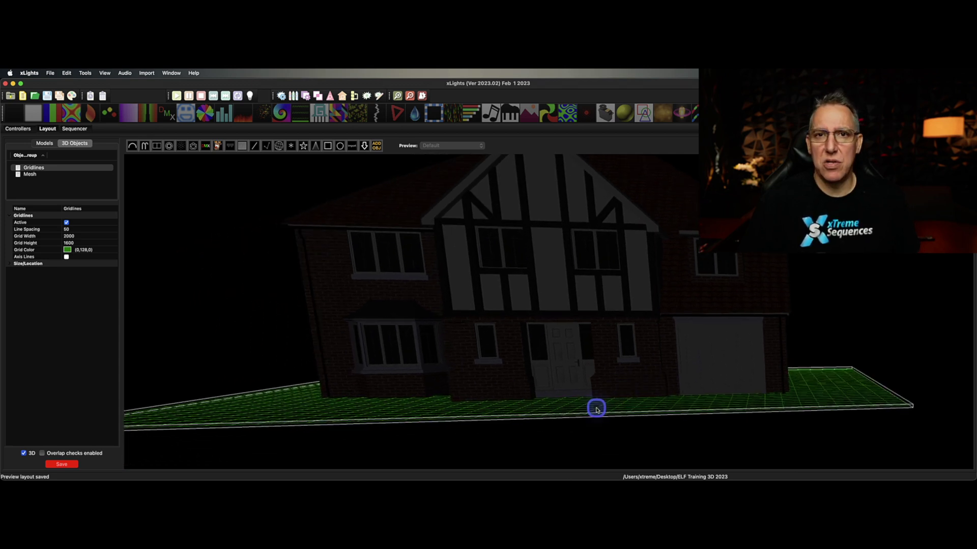
left_click(31, 174)
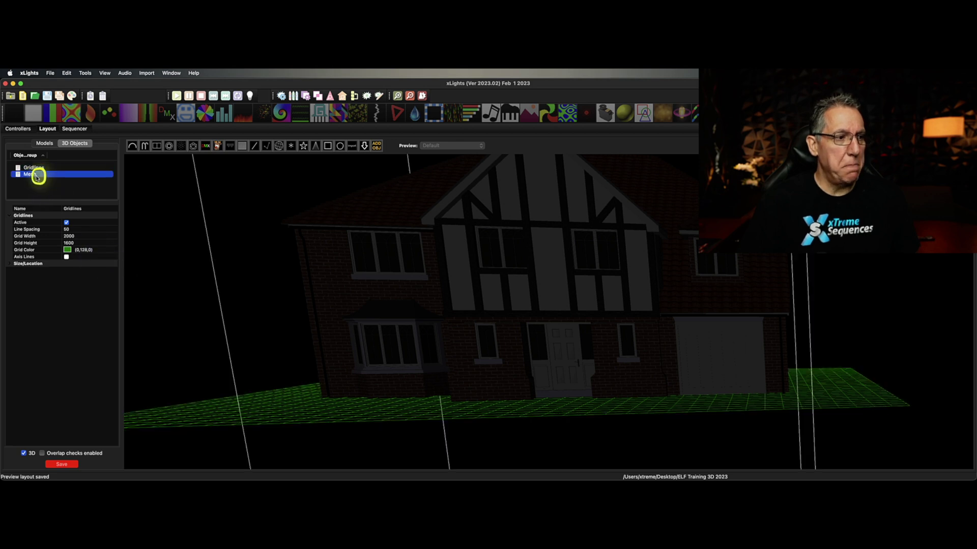
scroll(523, 269, "down", 3)
left_click_drag(523, 270, 563, 345)
scroll(584, 344, "up", 5)
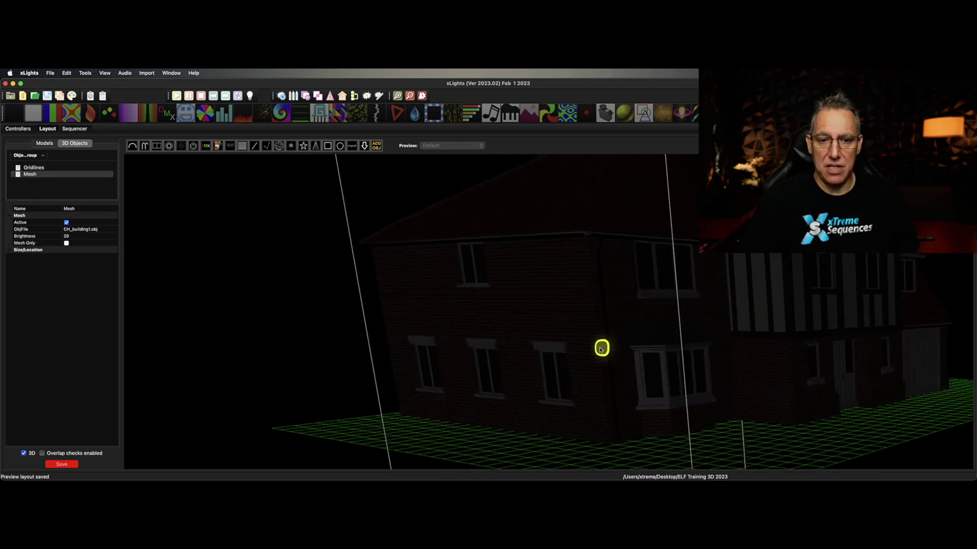
scroll(590, 349, "down", 5)
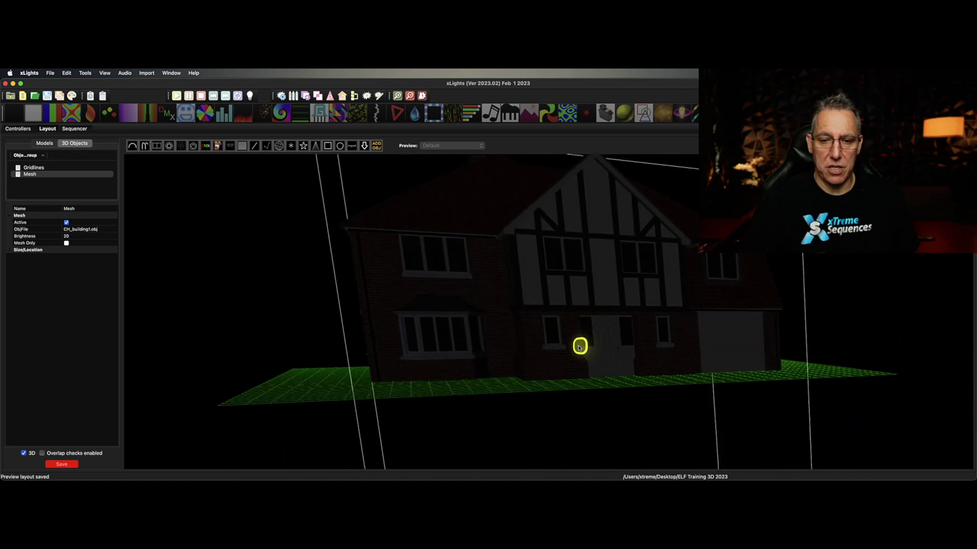
scroll(604, 361, "down", 3)
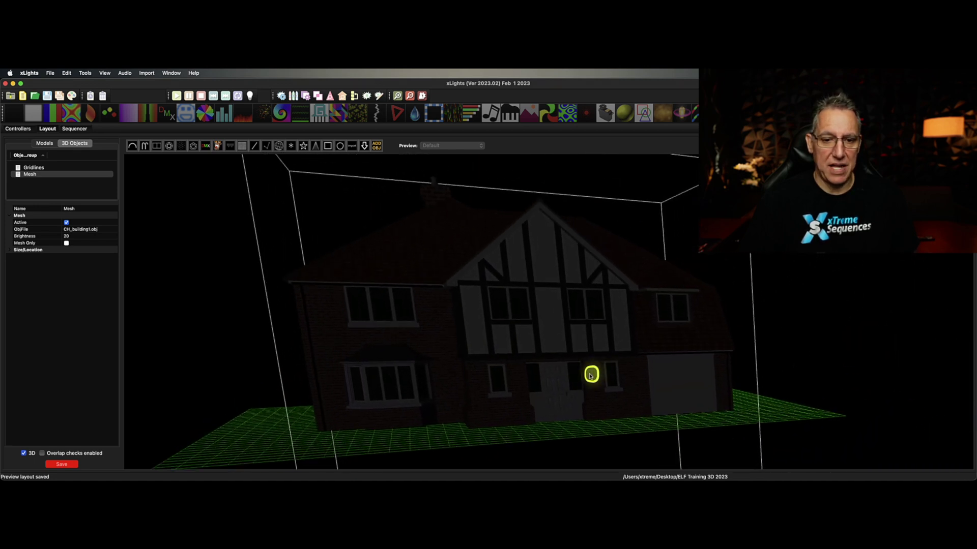
scroll(590, 374, "up", 2)
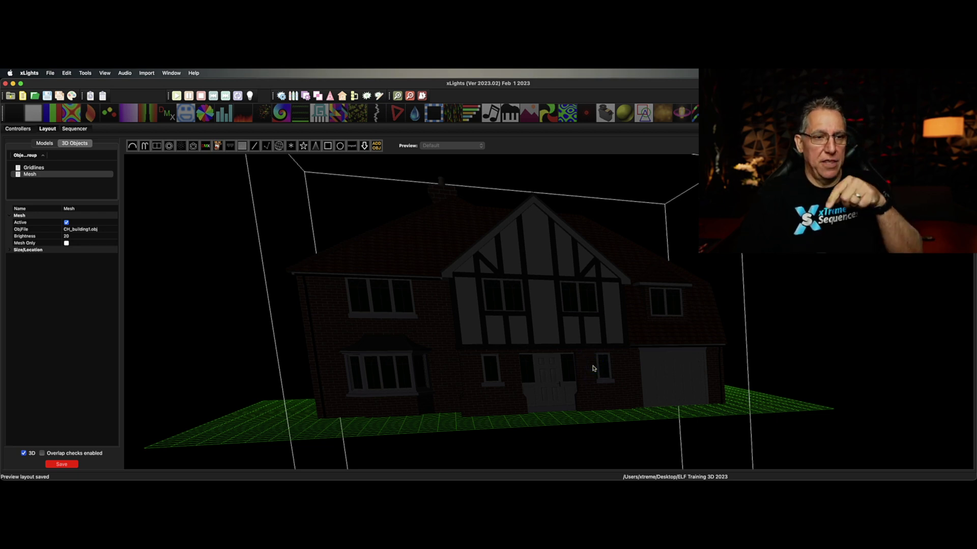
left_click_drag(476, 372, 348, 298)
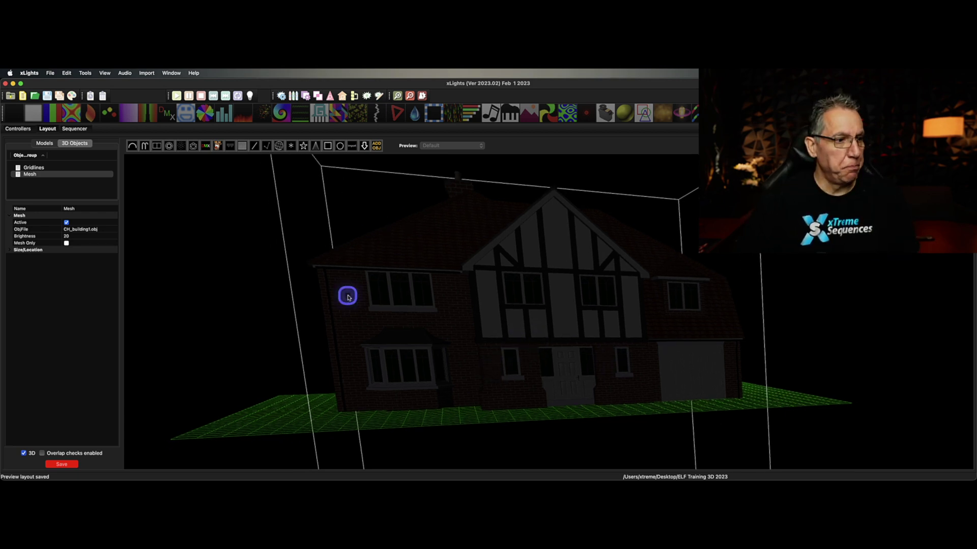
Step: Try brightness values of 50 and 40 on the house mesh
left_click(77, 238)
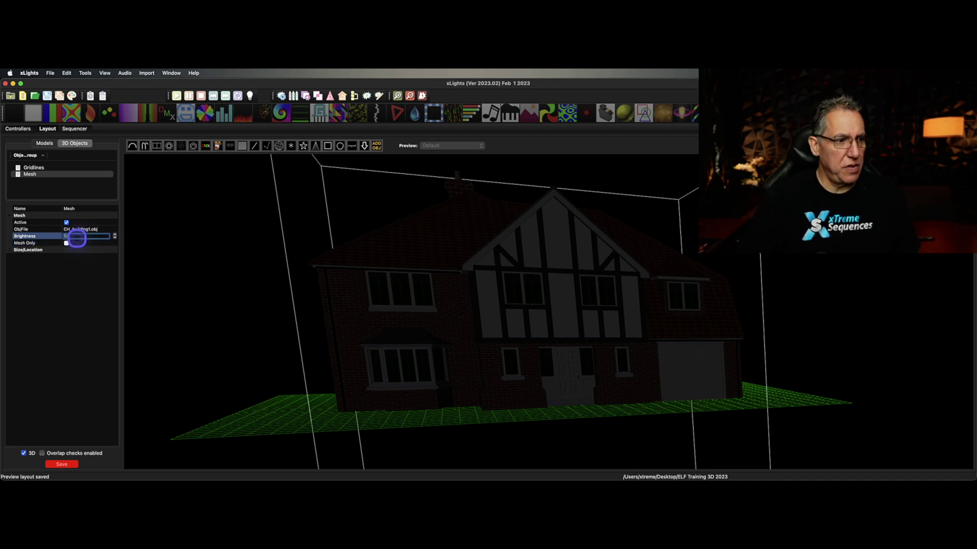
type("50")
left_click(78, 244)
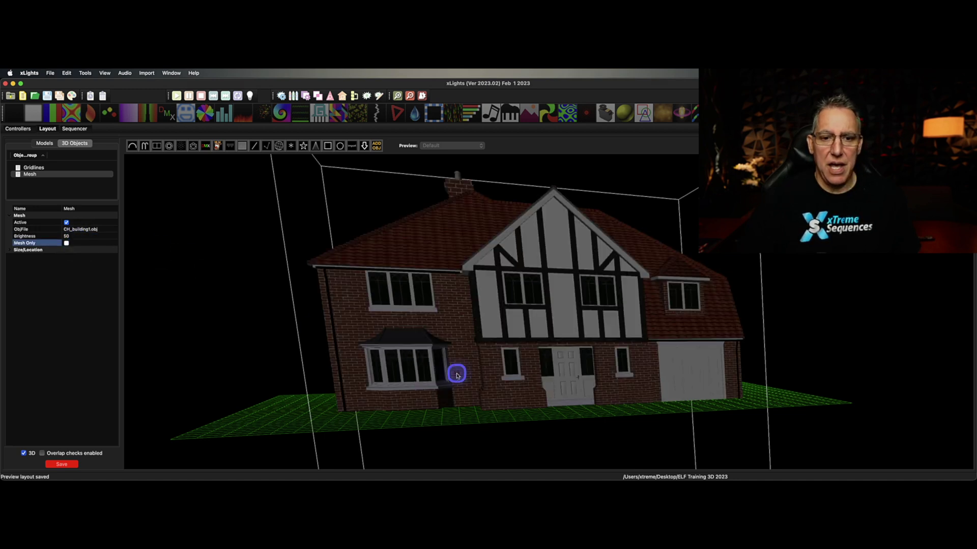
left_click(85, 238)
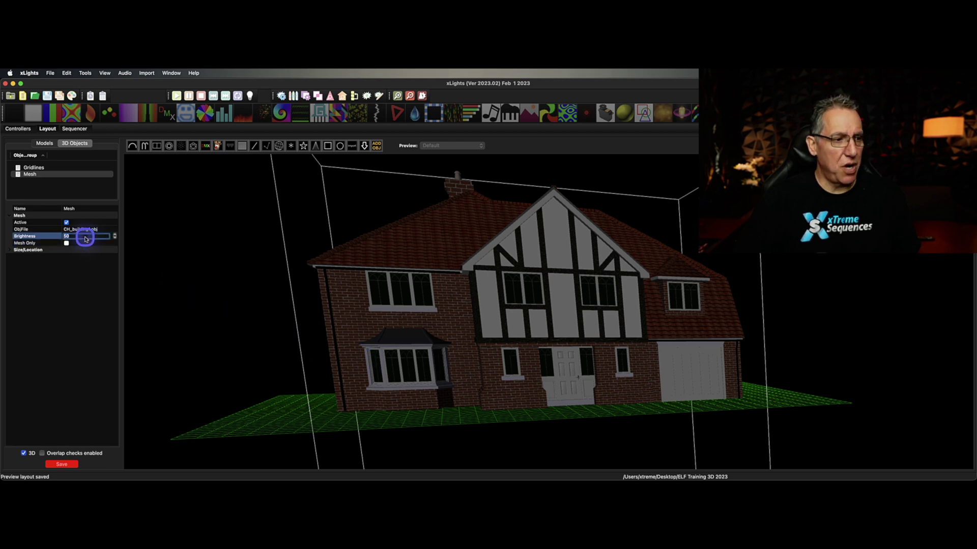
type("40")
key("Return")
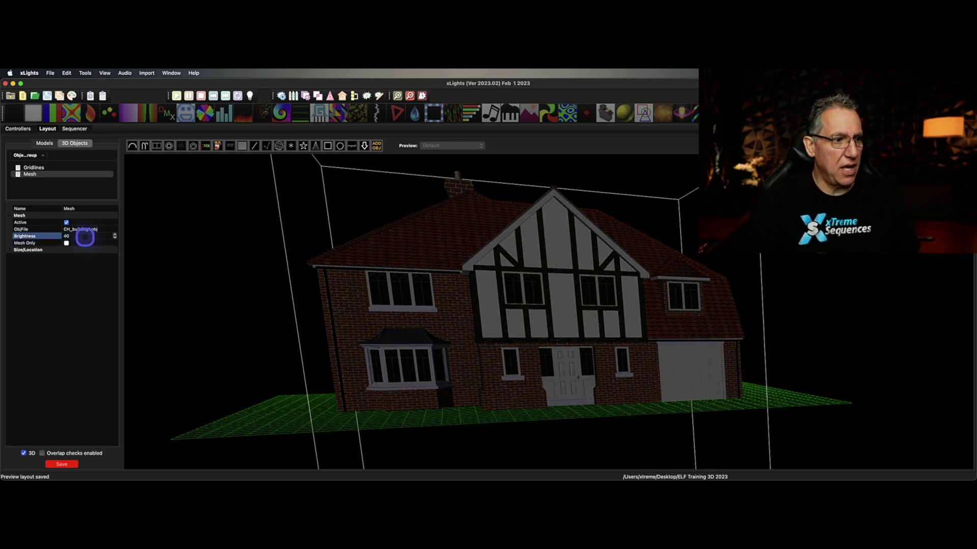
Step: Set the house mesh's brightness to 30 and save the layout
left_click(88, 224)
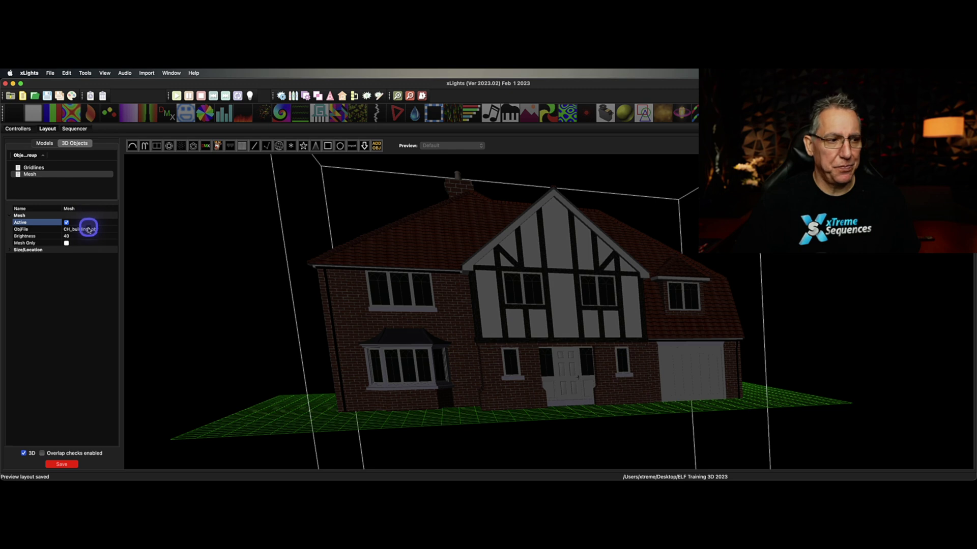
left_click(84, 239)
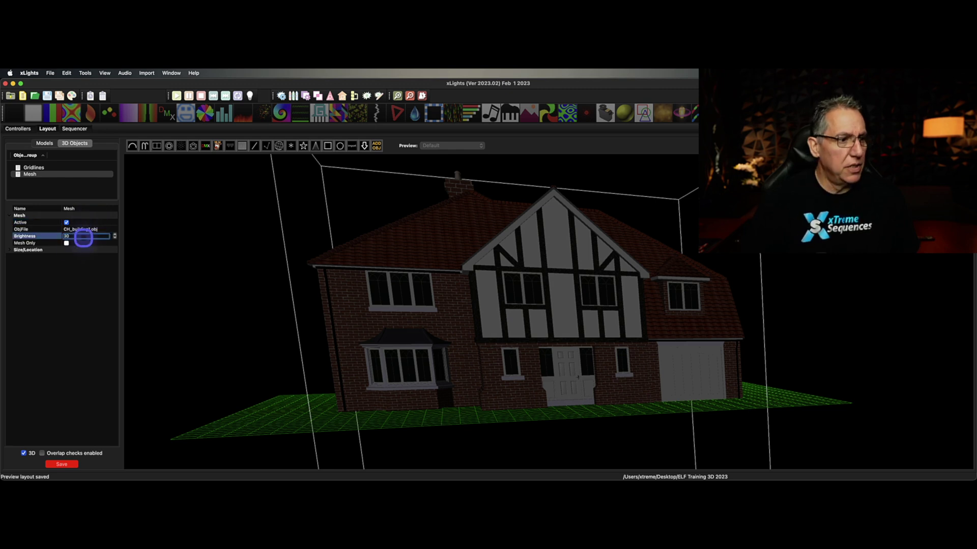
type("30")
left_click(83, 242)
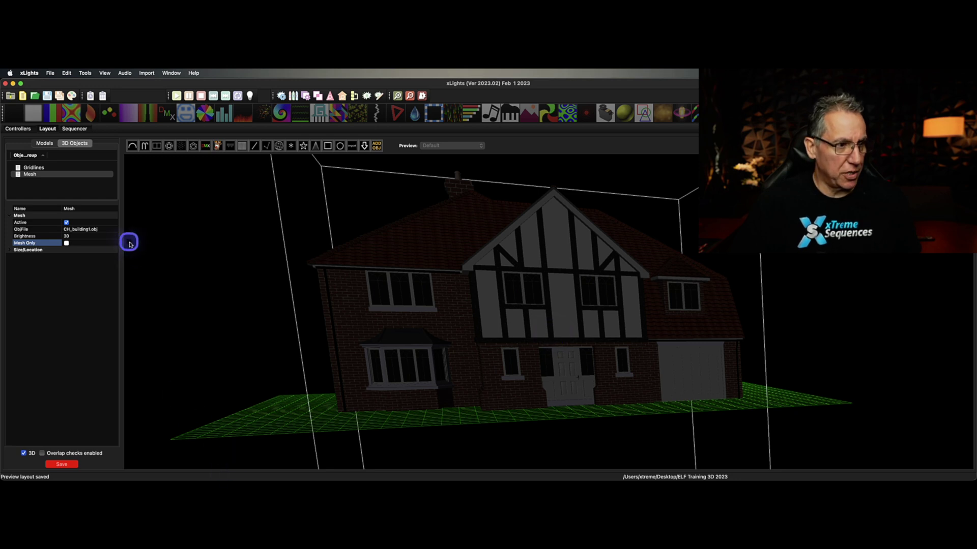
left_click(45, 144)
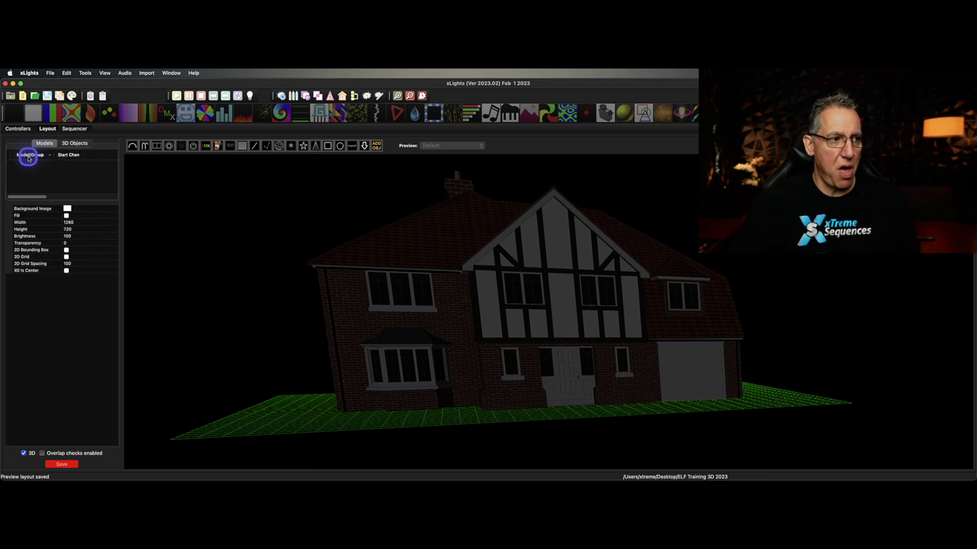
left_click(69, 467)
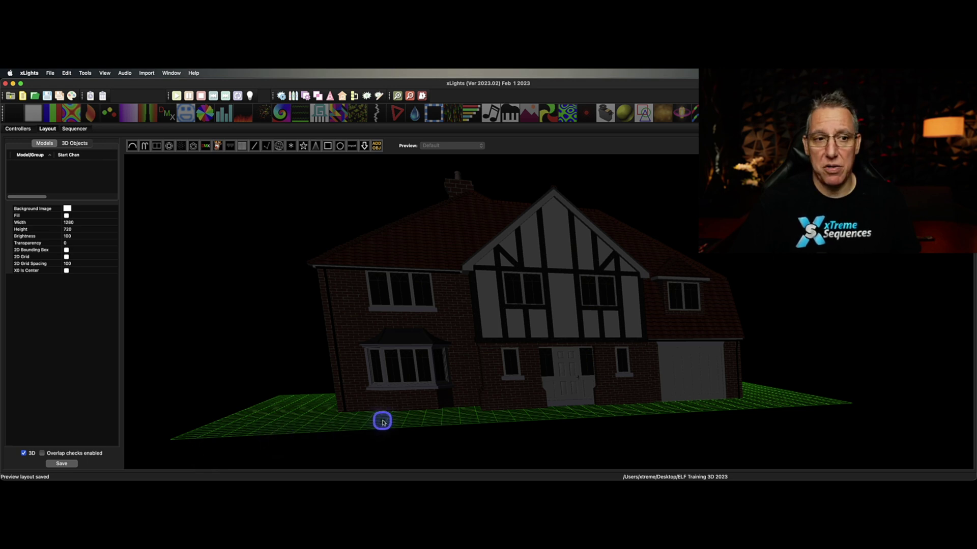
Step: With the models list showing, examine the house in the 3D preview by orbiting, panning and zooming around it
left_click(70, 143)
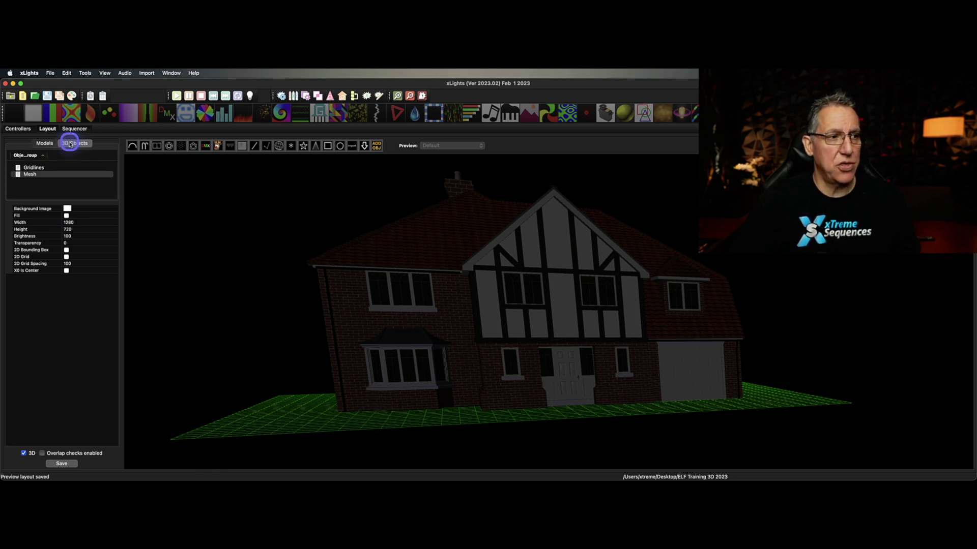
left_click(45, 143)
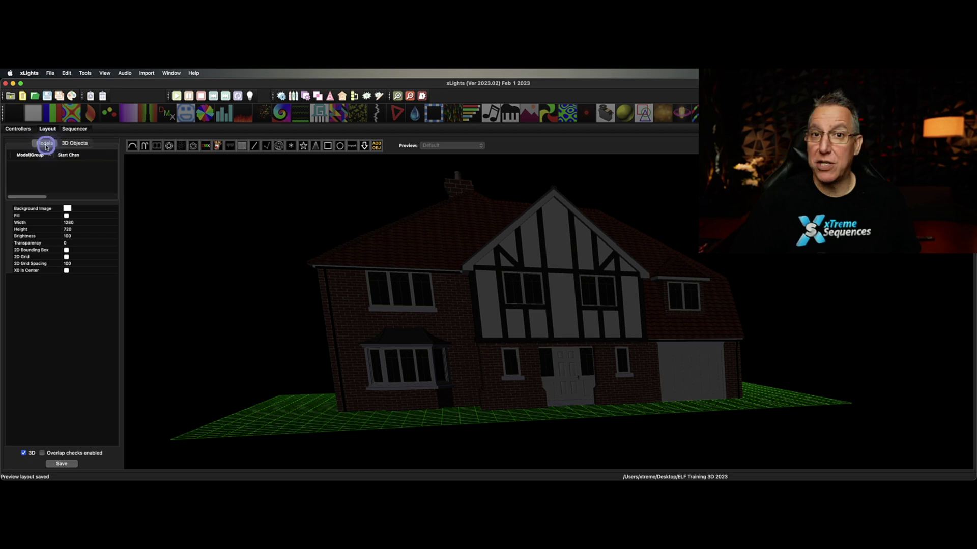
mouse_move(500, 372)
left_mouse_down()
mouse_move(534, 371)
mouse_move(505, 369)
left_mouse_up()
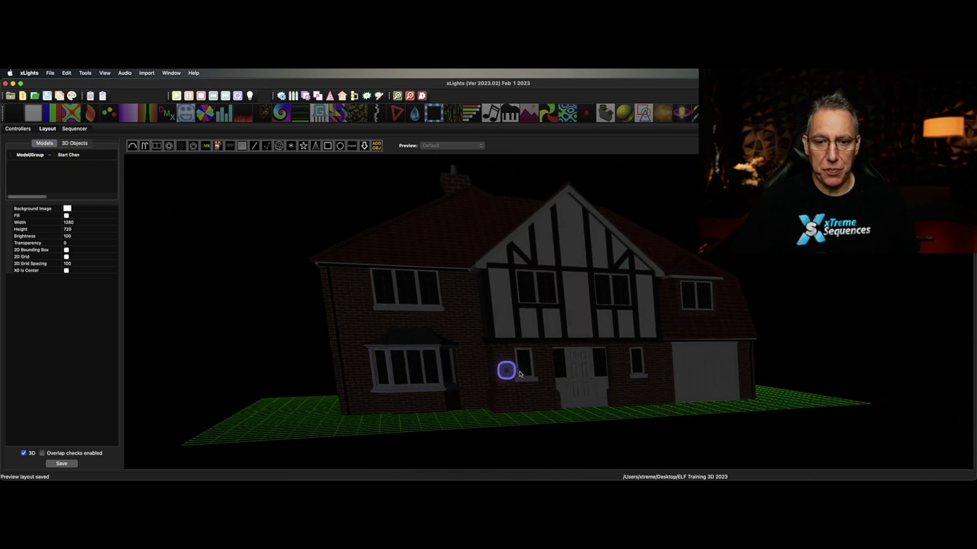
right_click_drag(505, 369, 621, 406)
left_click_drag(621, 406, 609, 398)
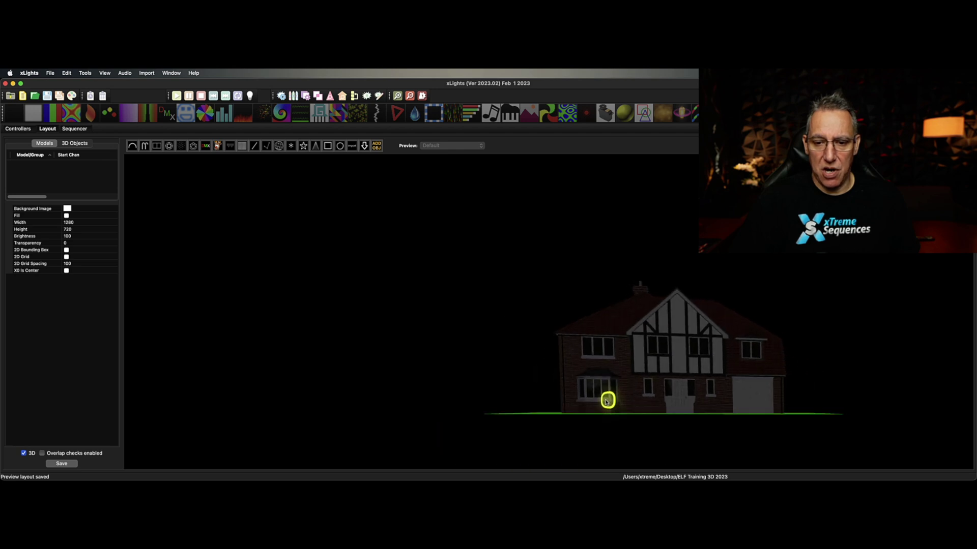
right_click_drag(625, 399, 589, 375)
left_click_drag(589, 375, 617, 353)
right_click_drag(618, 353, 563, 343)
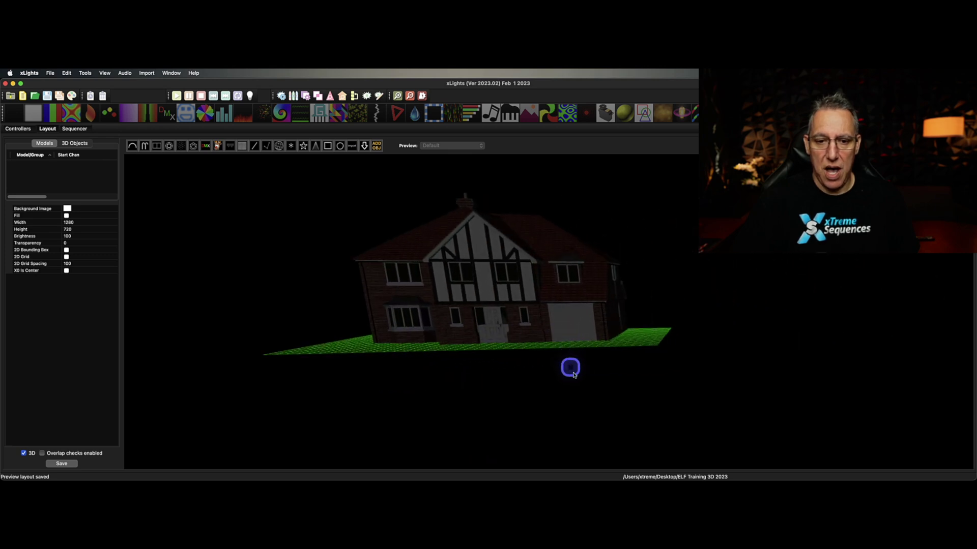
left_click_drag(589, 391, 565, 378)
scroll(566, 378, "down", 5)
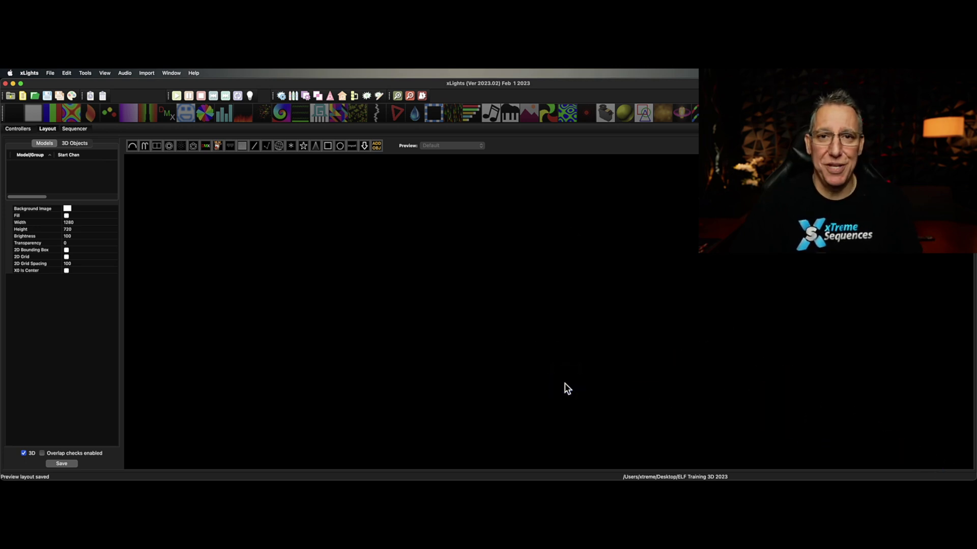
Step: Reset the 3D preview's view and reframe it on the front of the house and the ground grid
right_click(505, 271)
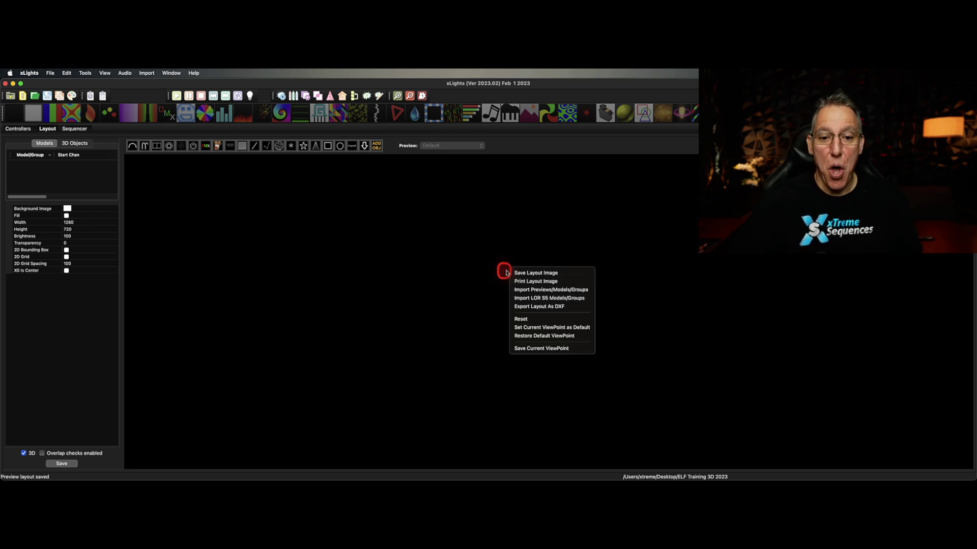
left_click(546, 320)
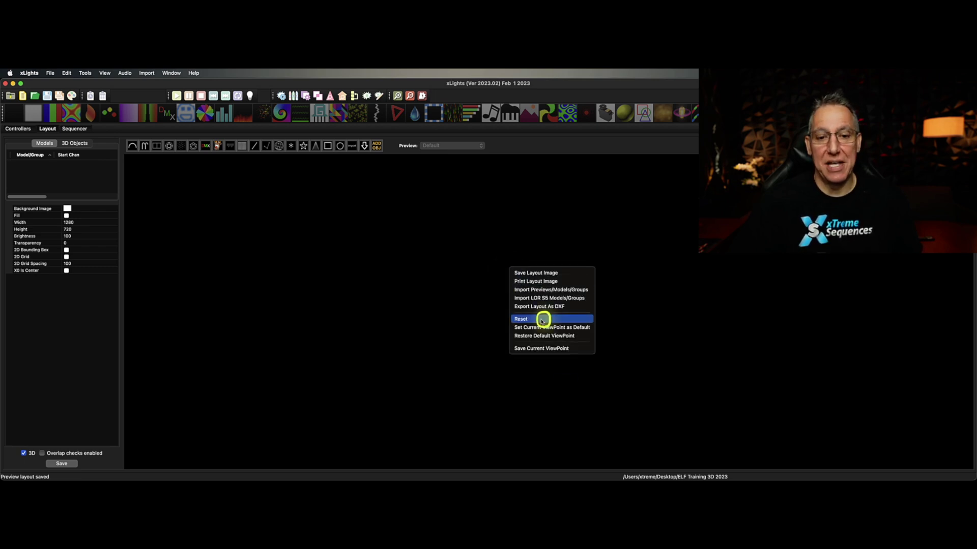
scroll(787, 320, "down", 5)
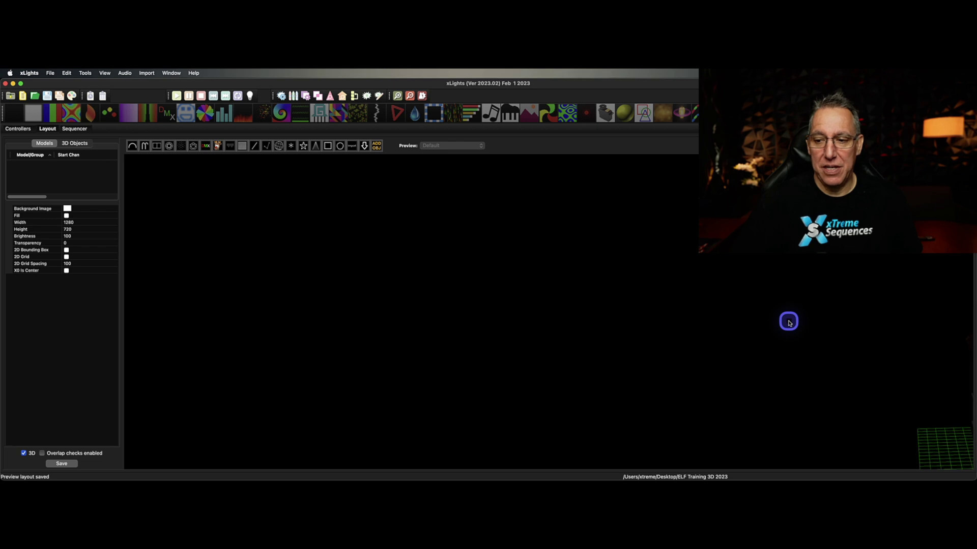
left_click_drag(691, 309, 619, 333)
left_click_drag(556, 403, 556, 394)
right_click_drag(555, 391, 589, 402)
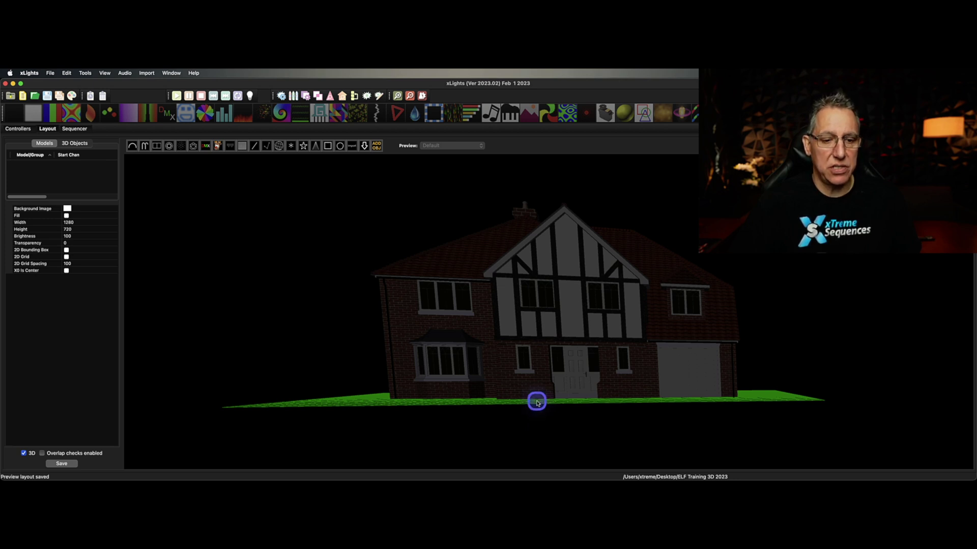
left_click_drag(537, 402, 544, 401)
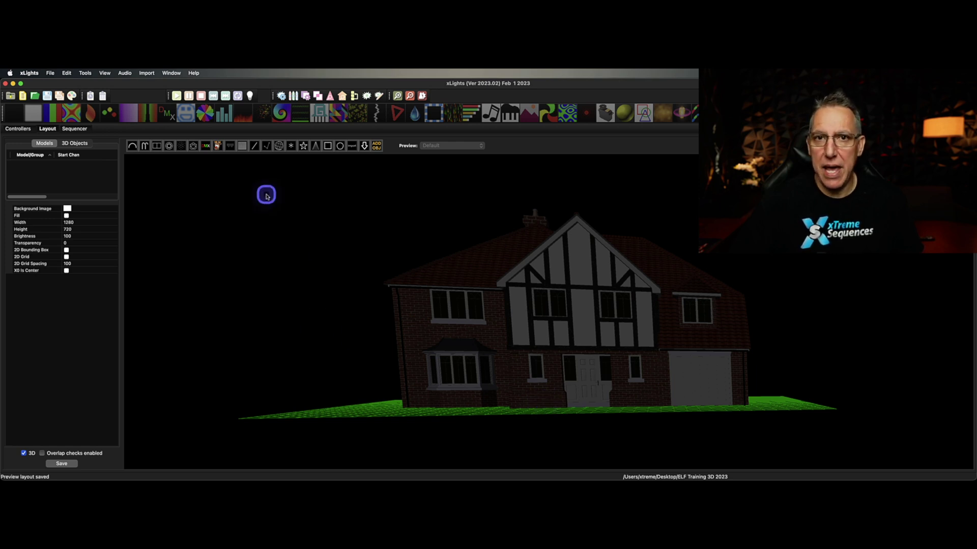
left_click(254, 147)
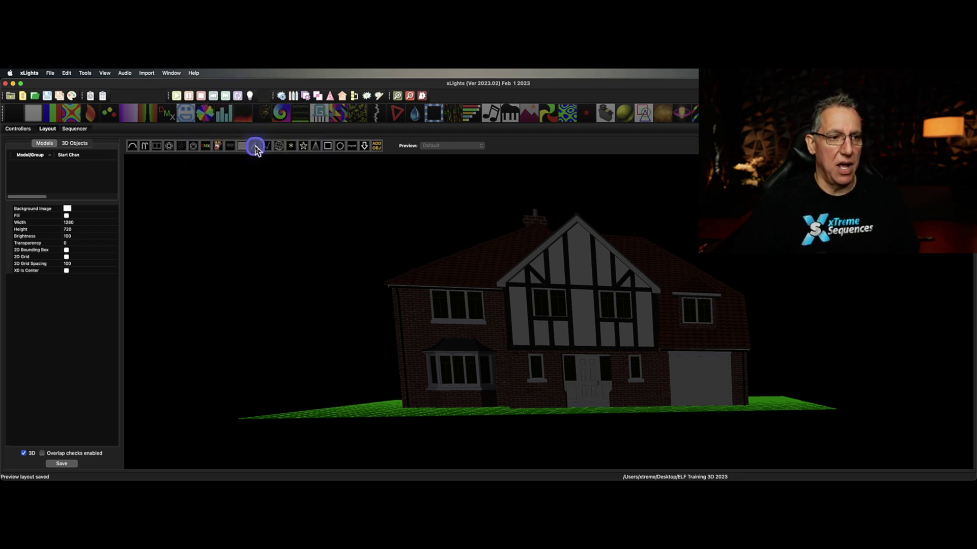
left_click(403, 409)
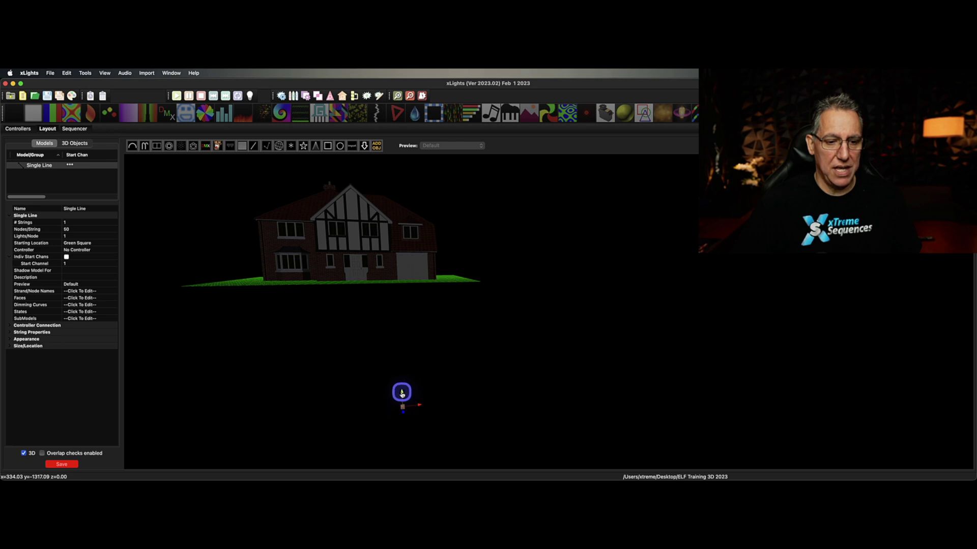
left_click_drag(402, 393, 416, 324)
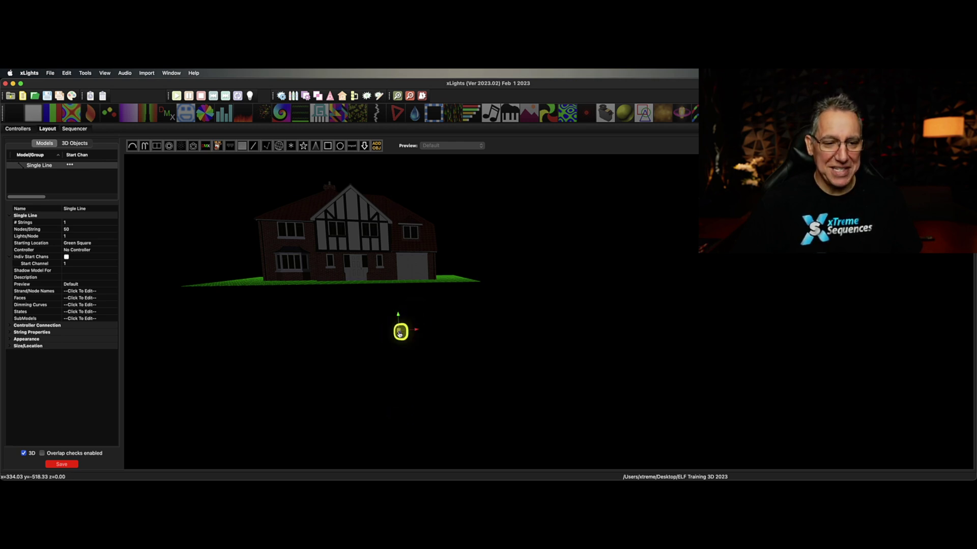
key("Delete")
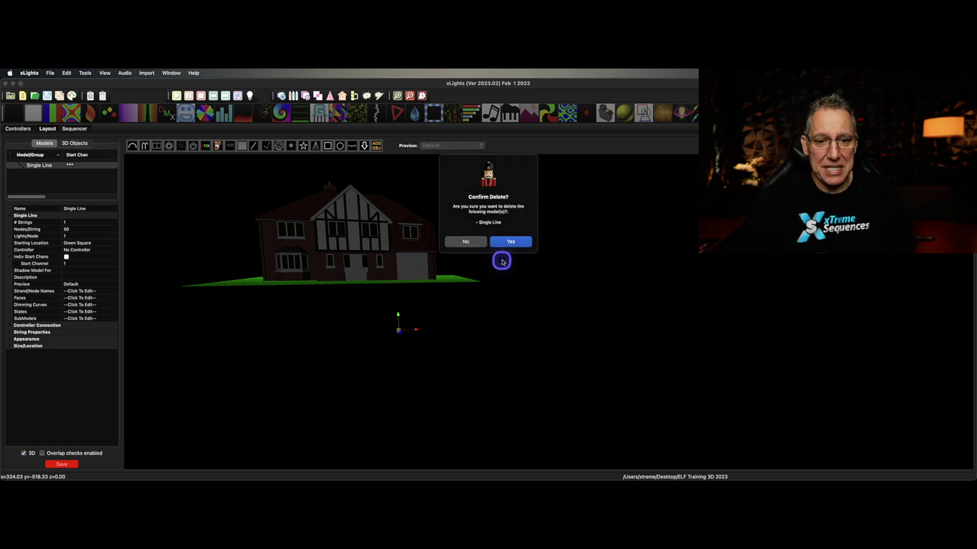
left_click(507, 242)
Step: Add a Single Line model running vertically from the ground up to the eaves at the house's left front corner
middle_click_drag(523, 259, 632, 296)
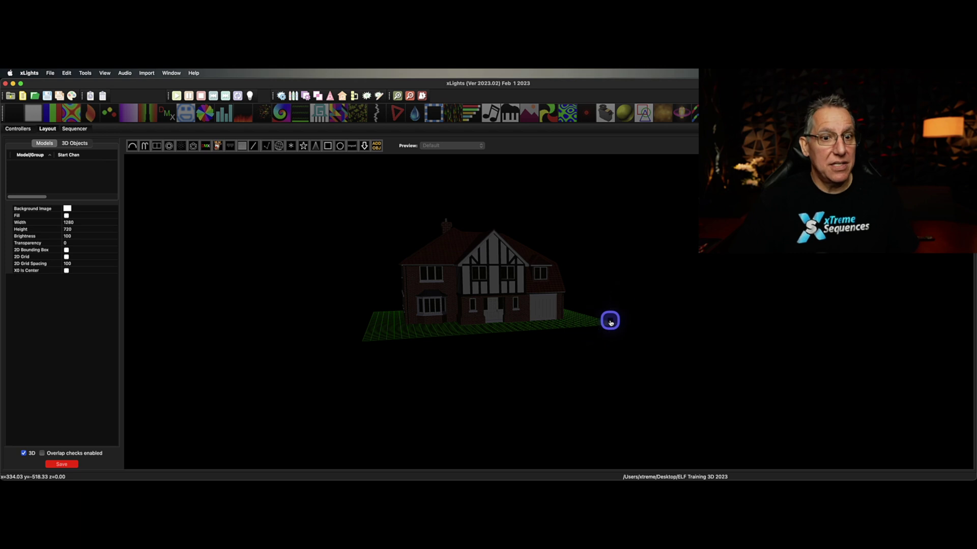
scroll(521, 336, "up", 5)
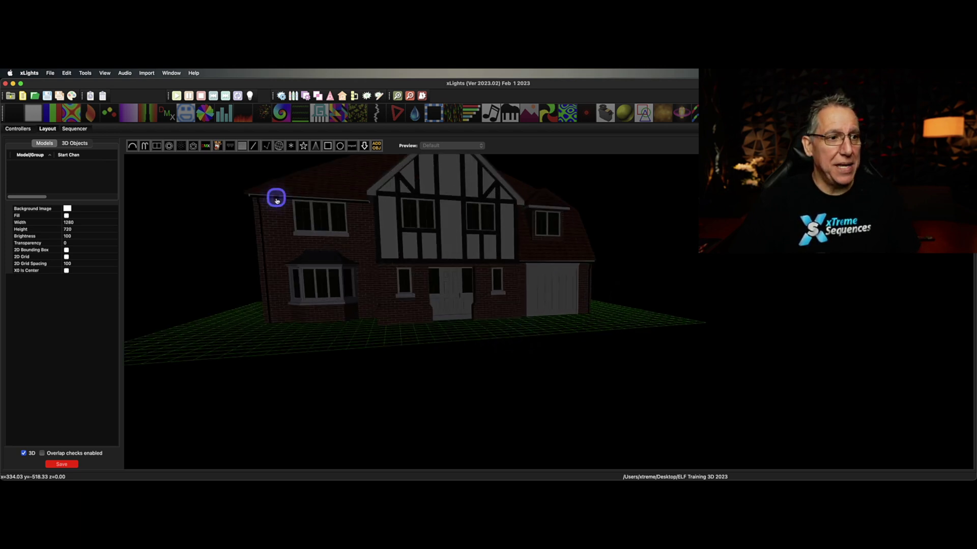
left_click(255, 150)
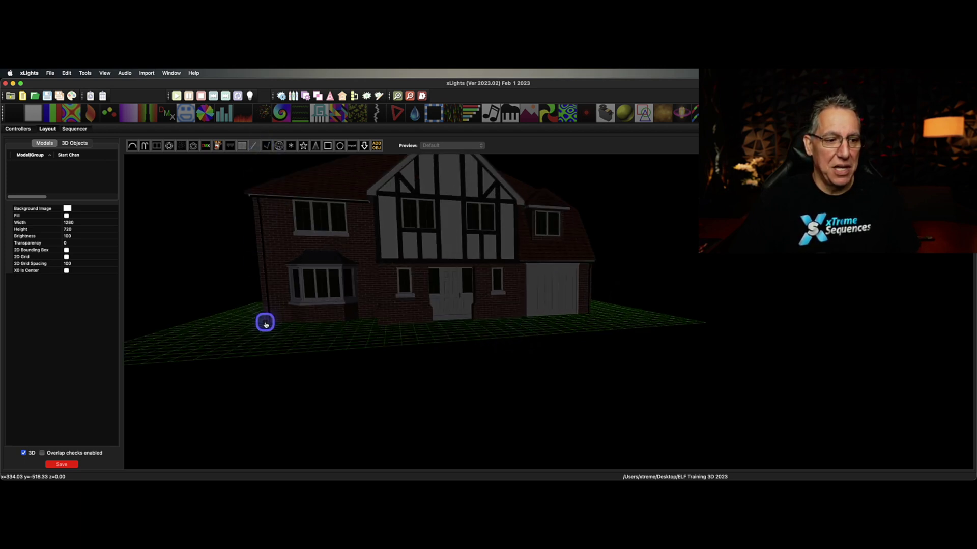
mouse_move(264, 321)
left_mouse_down()
mouse_move(257, 233)
mouse_move(239, 233)
mouse_move(257, 237)
left_mouse_up()
left_click(261, 320)
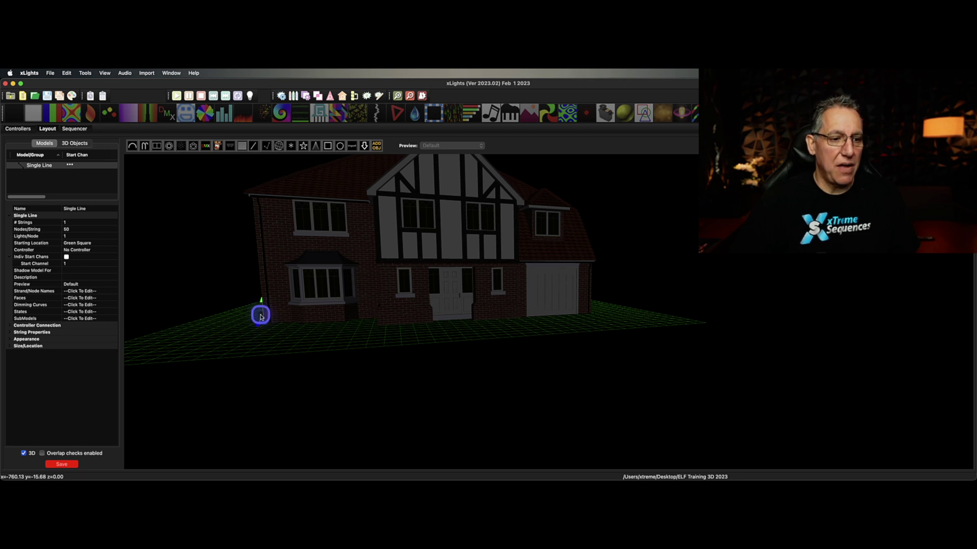
left_click_drag(261, 300, 258, 203)
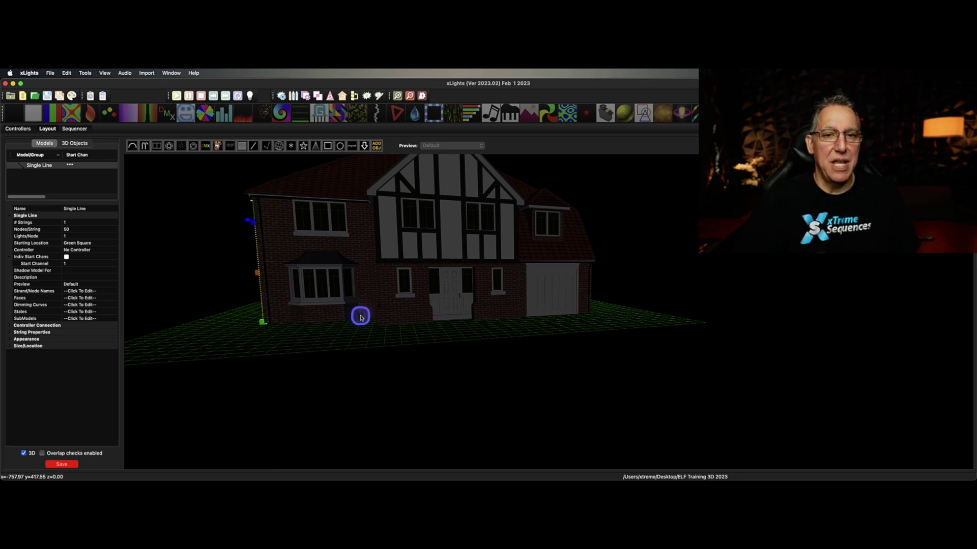
Step: Move the whole single line forward along Z to the front corner of the house, at about z 202
scroll(364, 316, "up", 3)
middle_click_drag(363, 316, 428, 332)
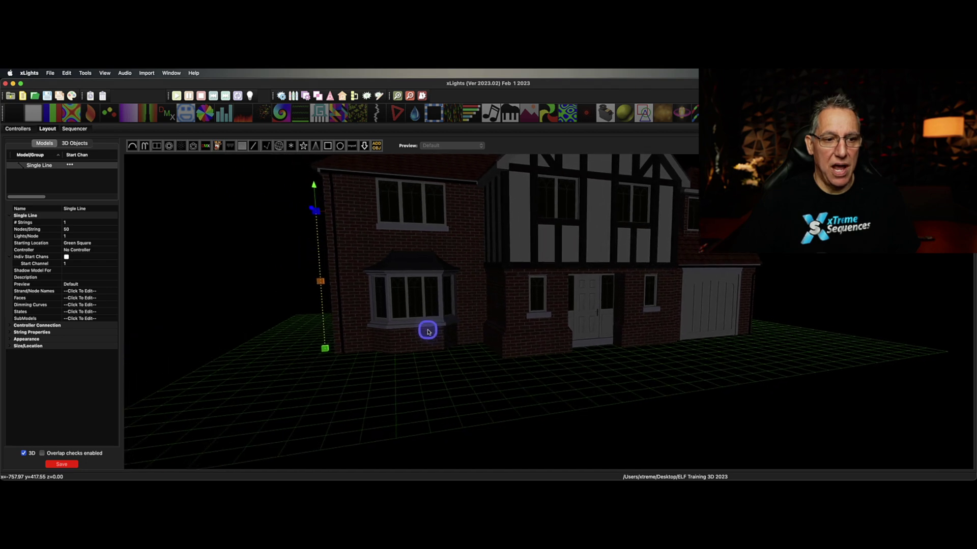
left_click_drag(435, 411, 464, 415)
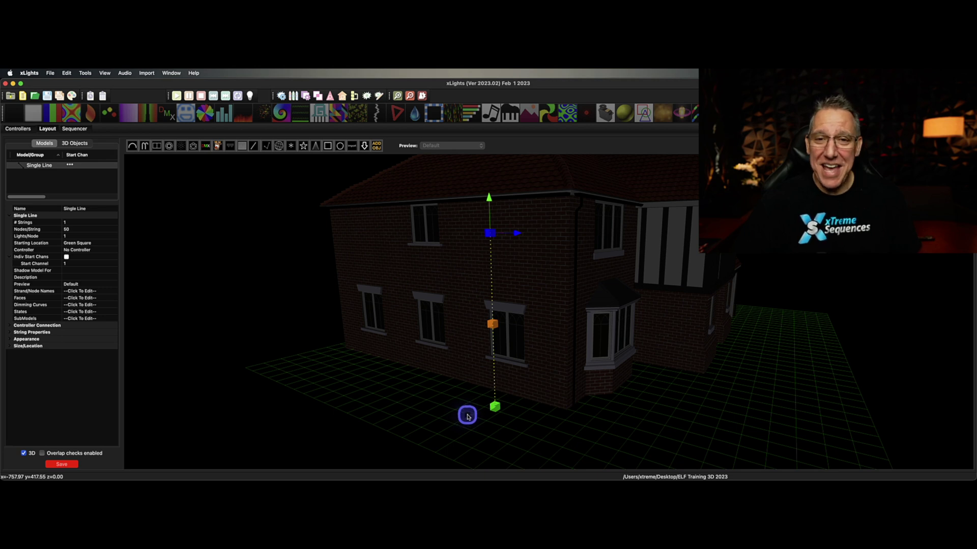
left_click_drag(544, 425, 549, 425)
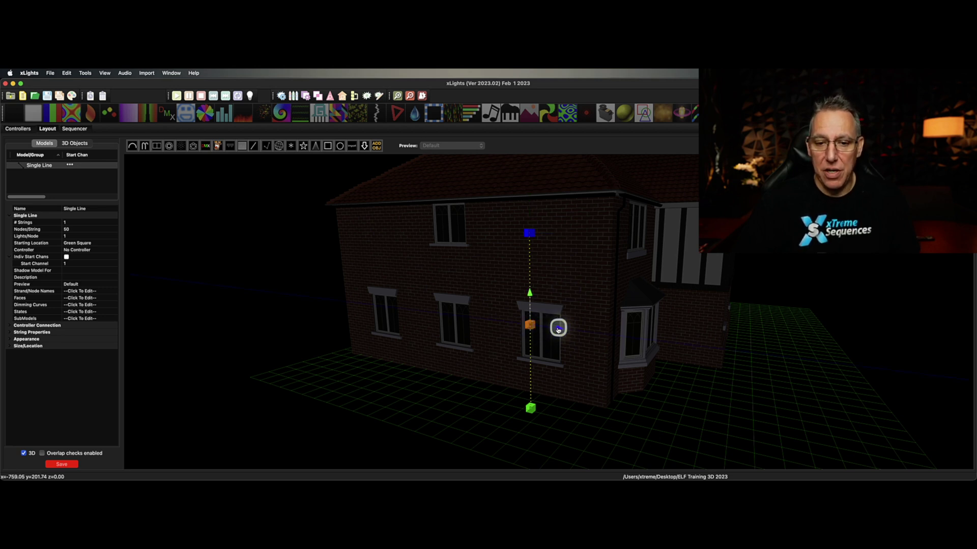
left_click_drag(558, 328, 643, 340)
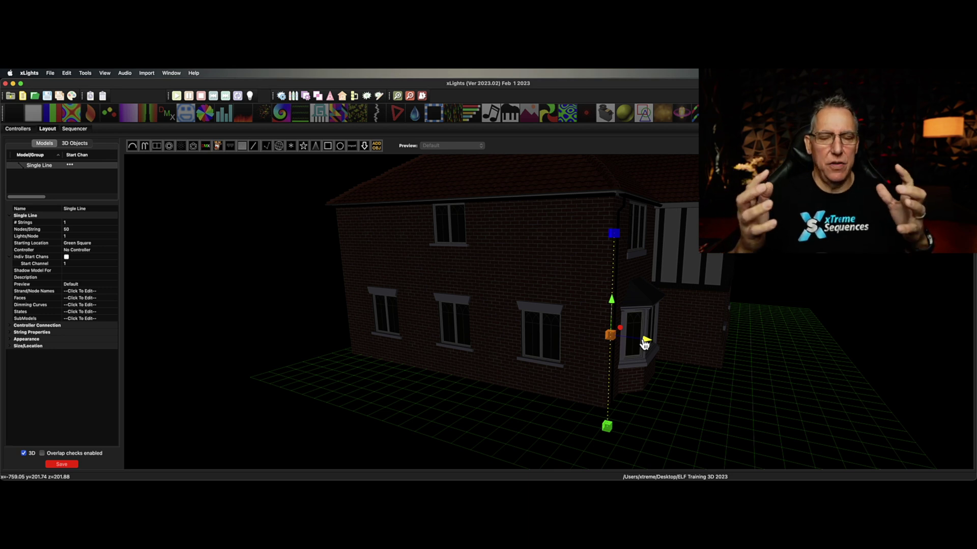
left_click(647, 381)
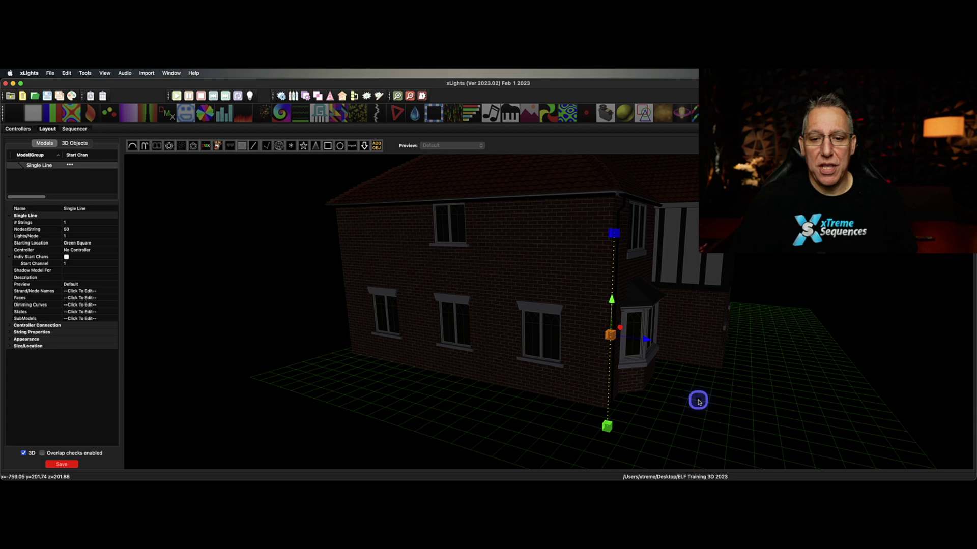
Step: Align the single line with the ground and check its lower end against the ground grid
mouse_move(698, 398)
left_mouse_down()
mouse_move(667, 394)
mouse_move(641, 410)
mouse_move(685, 397)
left_mouse_up()
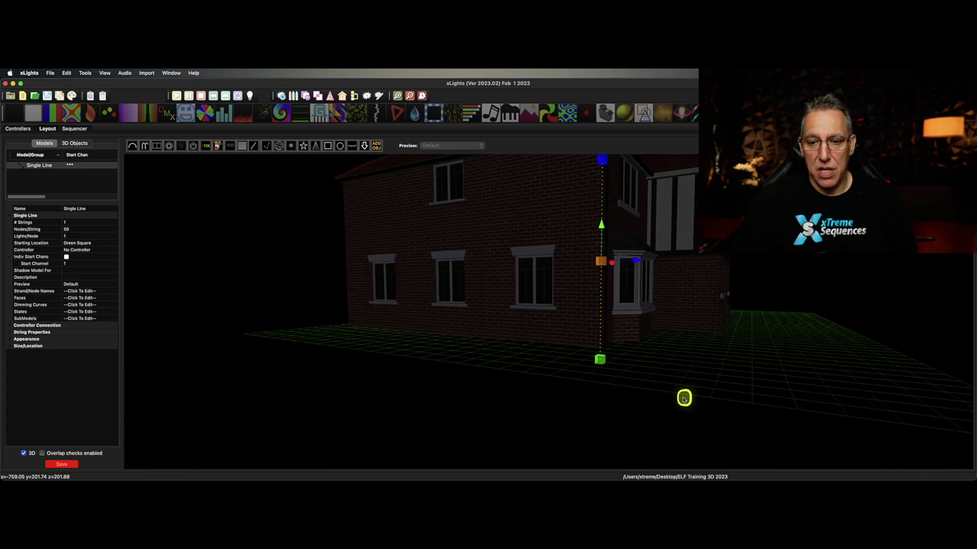
right_click(602, 263)
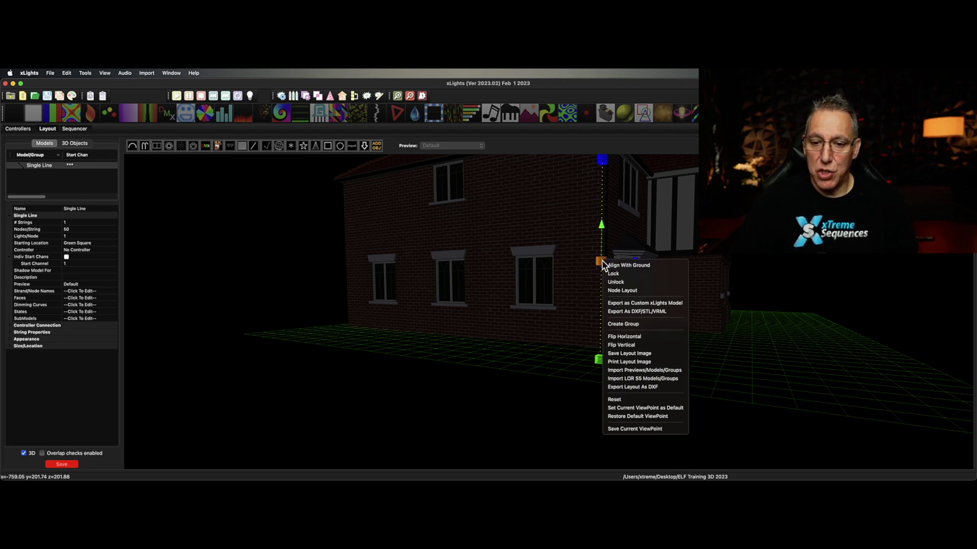
left_click_drag(602, 263, 620, 270)
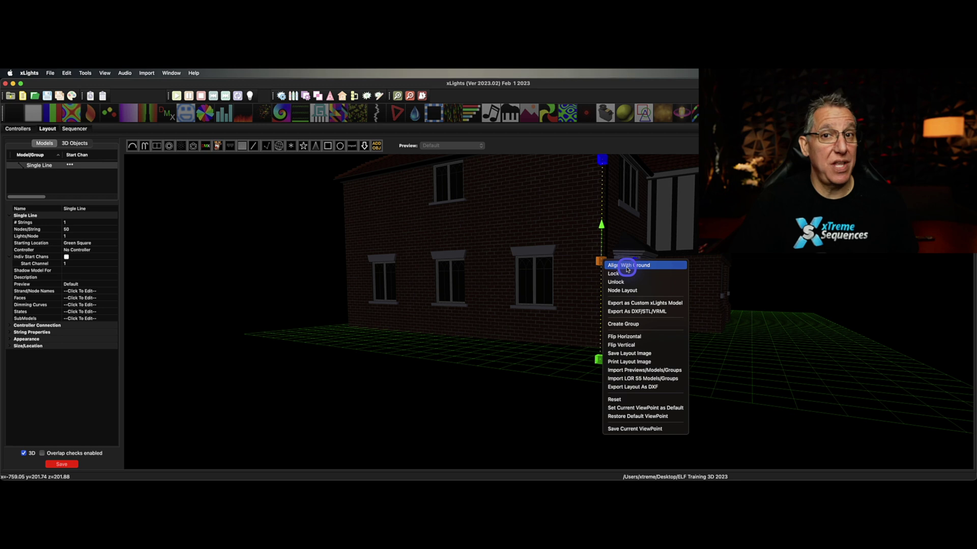
left_click(627, 268)
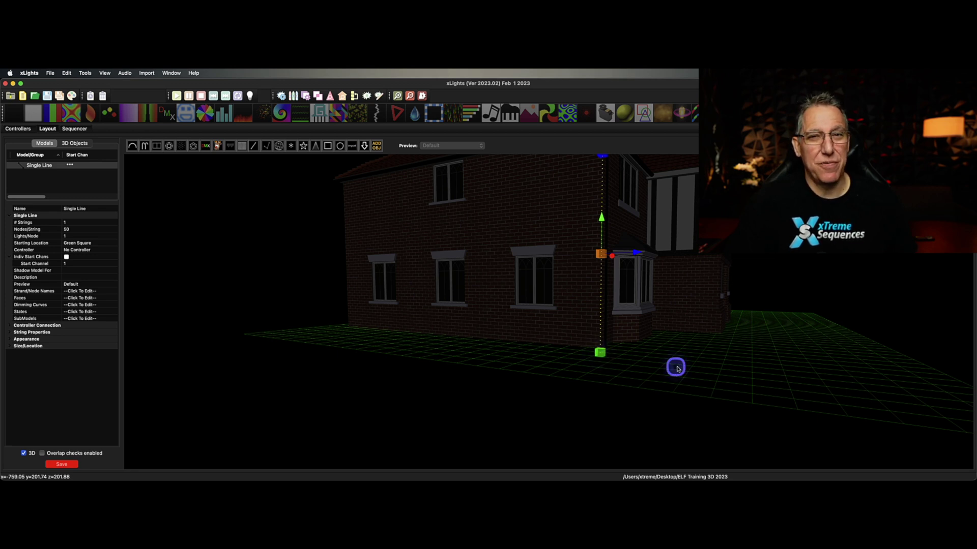
scroll(683, 363, "down", 5)
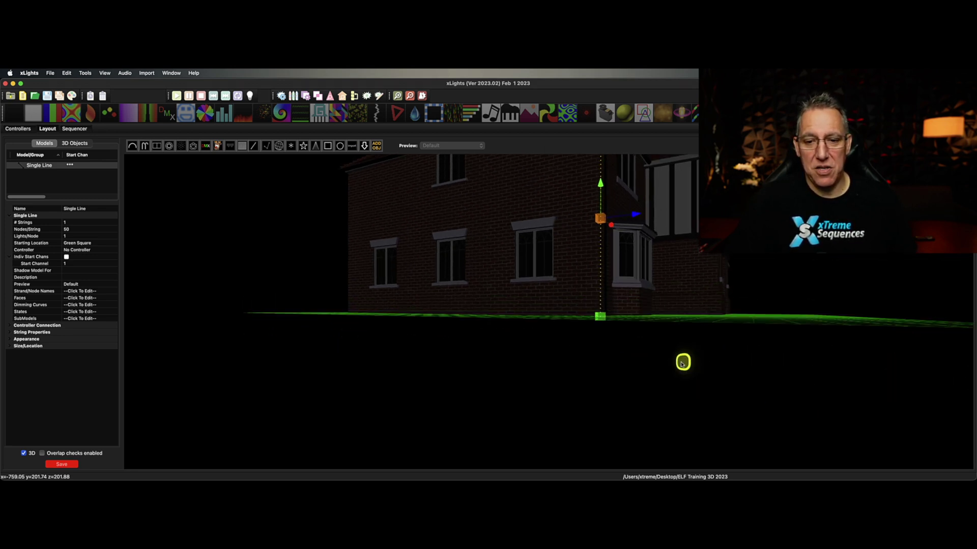
Step: Shift the single line along X towards the house corner, to about x -717, and back along Z to about z 184
left_click_drag(683, 362, 661, 366)
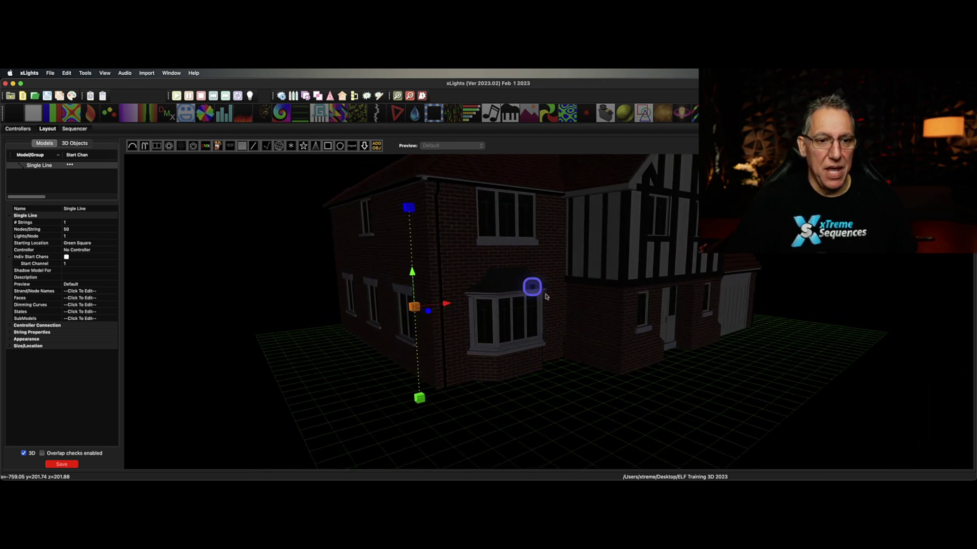
left_click_drag(488, 249, 493, 247)
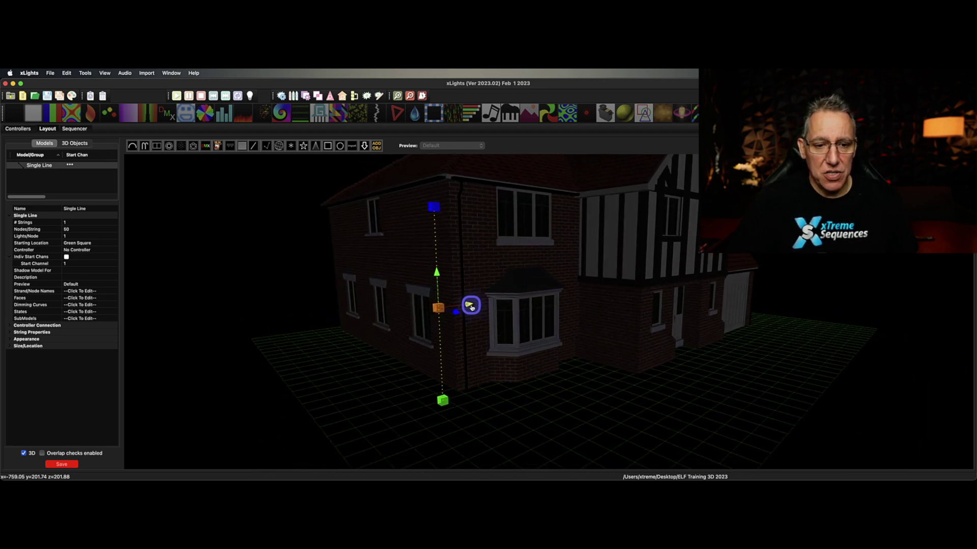
left_click_drag(474, 306, 522, 345)
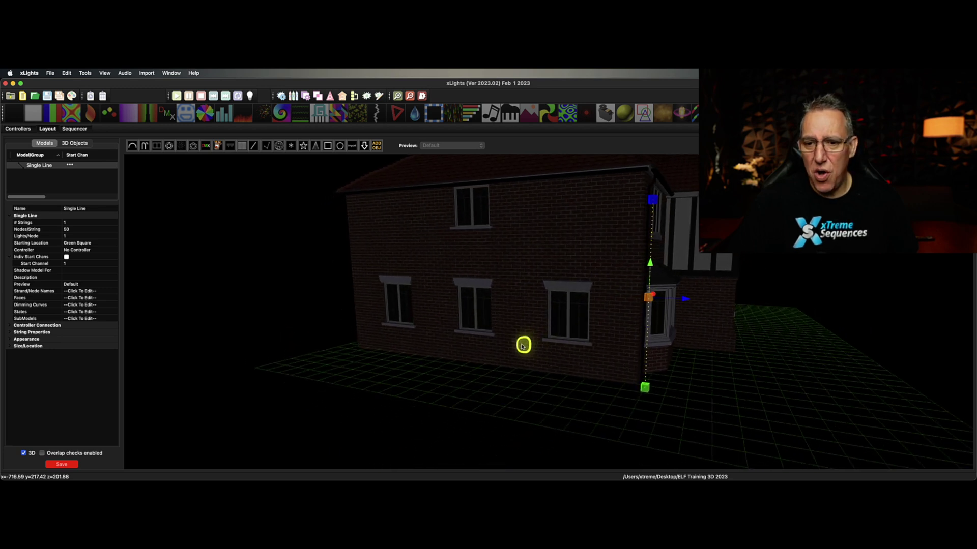
mouse_move(686, 299)
left_mouse_down()
mouse_move(696, 307)
mouse_move(679, 304)
left_mouse_up()
Step: Inspect the corner up close and nudge the single line along X against the brickwork, to about x -708
scroll(689, 369, "up", 10)
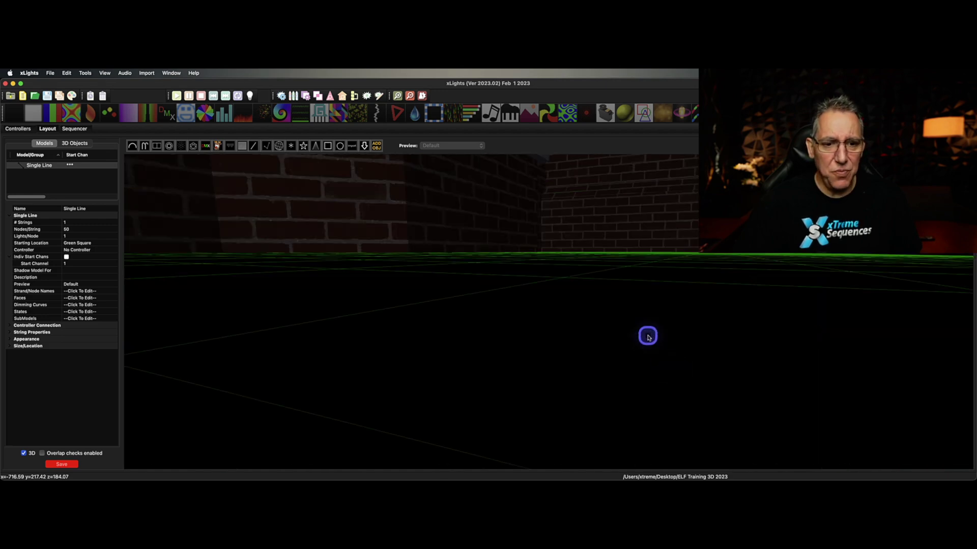
scroll(769, 389, "down", 10)
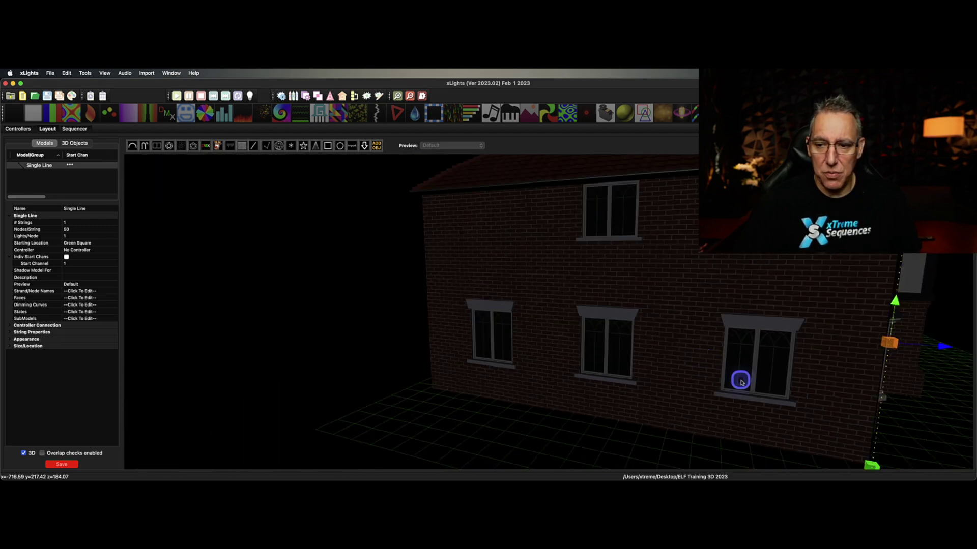
left_click_drag(741, 382, 706, 371)
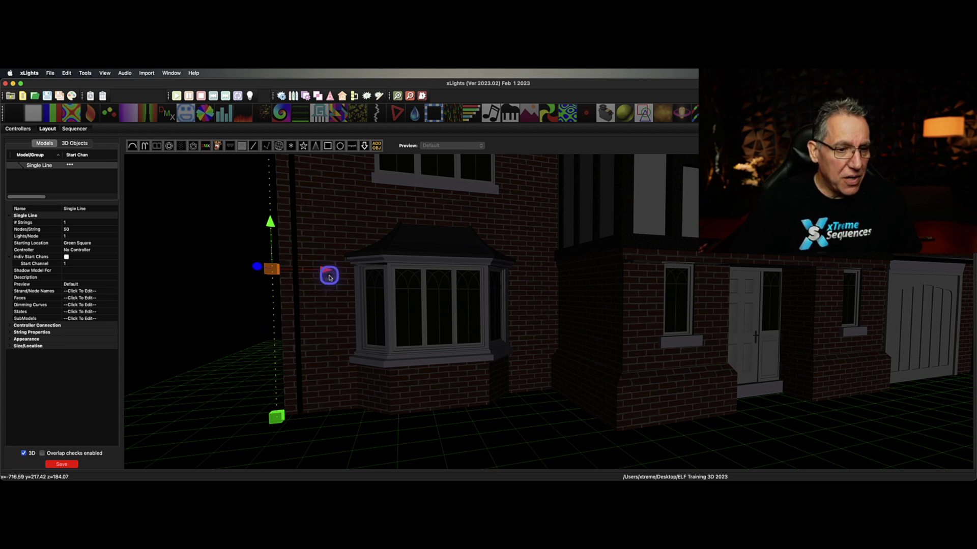
left_click_drag(324, 270, 334, 275)
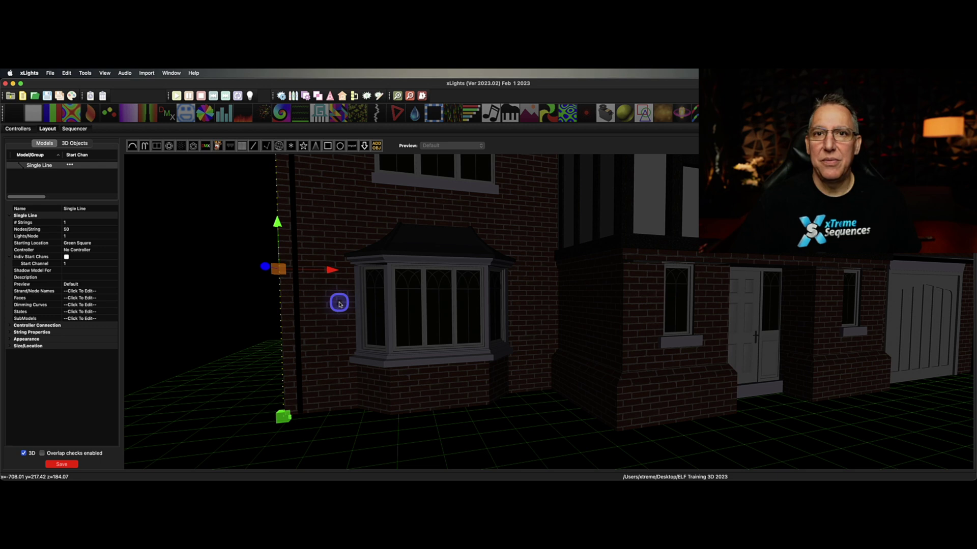
scroll(380, 310, "left", 3)
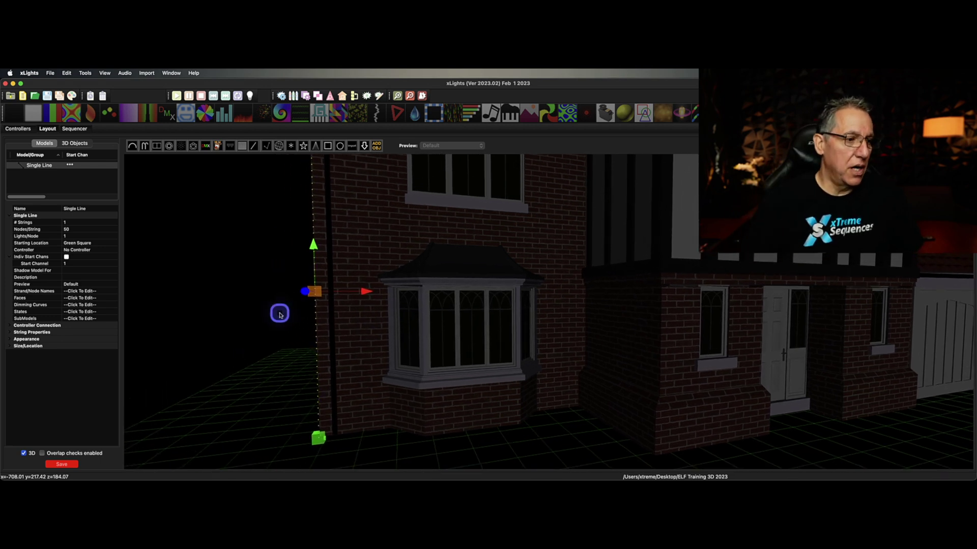
Step: Set the single line's pixel size to 4 and stretch its upper end to the eaves, at about y 498
left_click(10, 340)
left_click(70, 353)
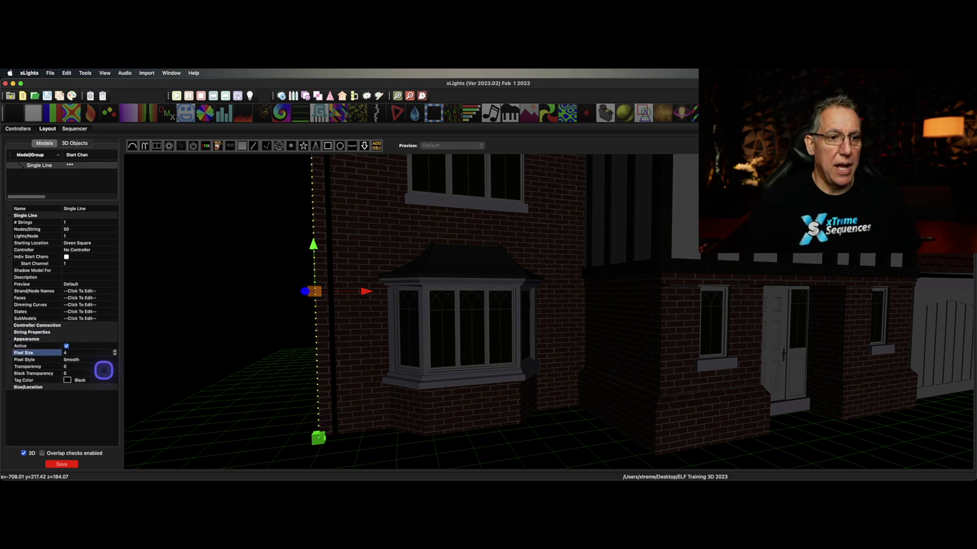
left_click(307, 346)
scroll(308, 348, "down", 5)
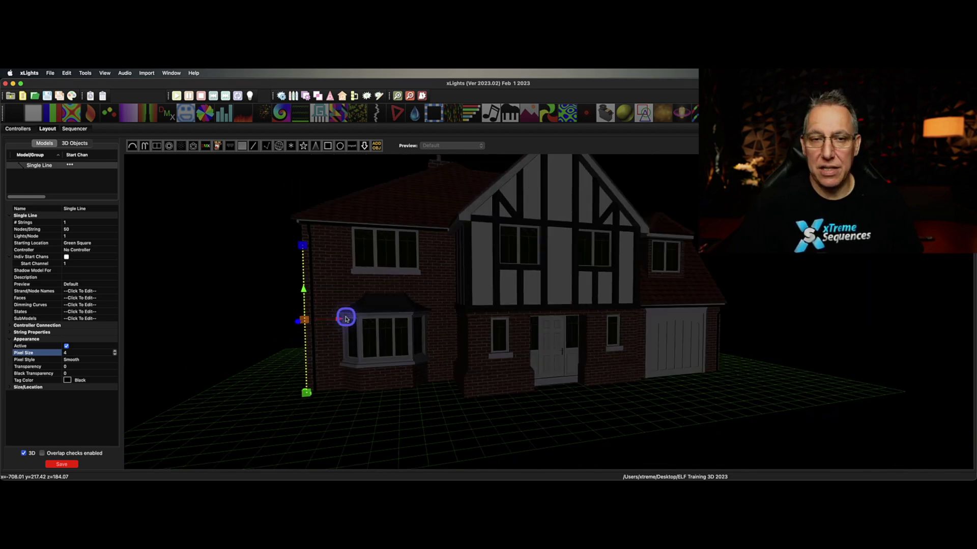
left_click_drag(303, 248, 305, 191)
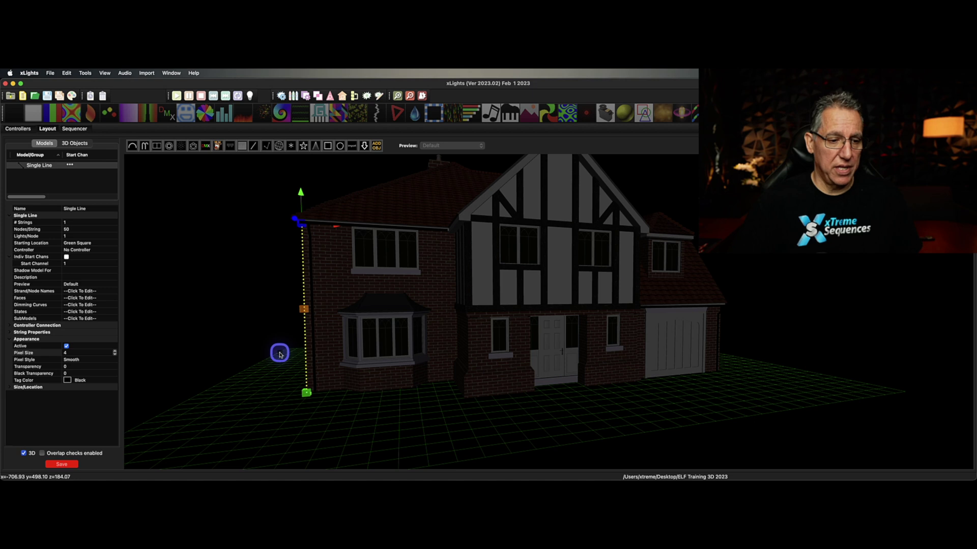
Step: Switch the single line's centre handle out of move mode and back to the move arrows
left_click(305, 309)
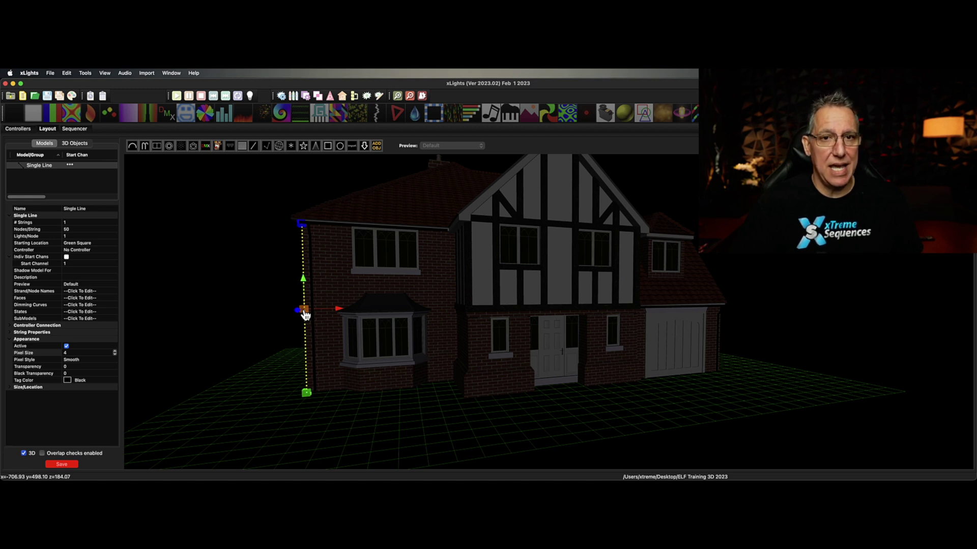
left_click(304, 310)
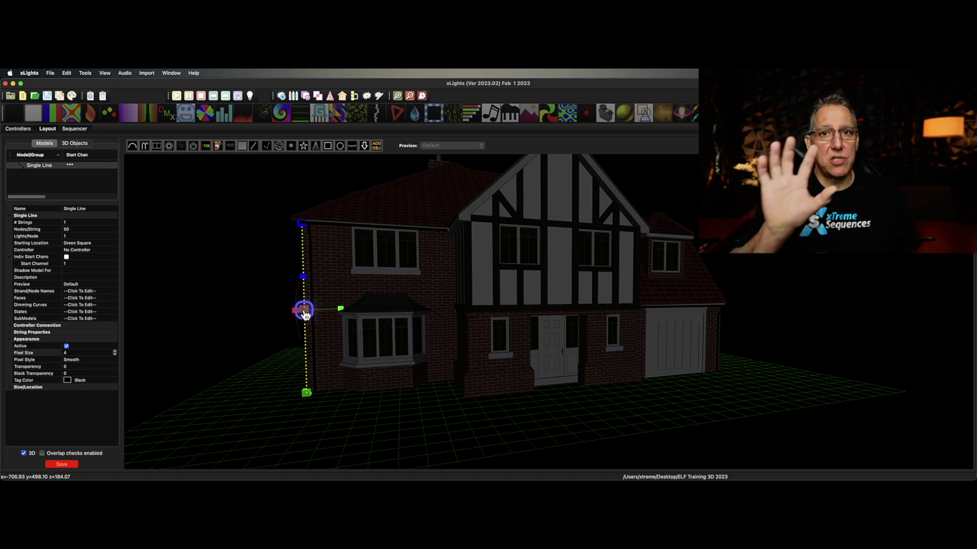
left_click(305, 310)
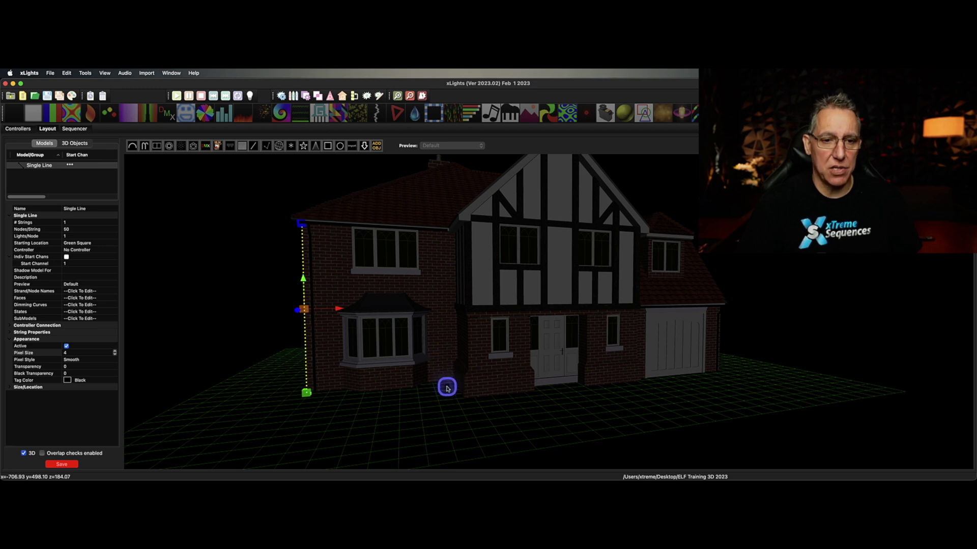
middle_click_drag(482, 356, 423, 405)
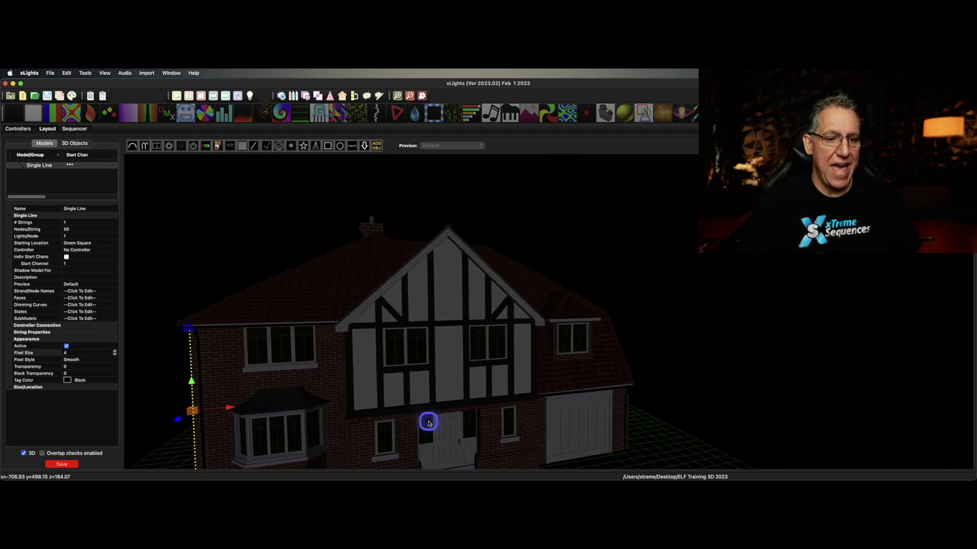
Step: Add a second Single Line model at the gable's left eaves corner, at about x -353, y 454
left_click(256, 147)
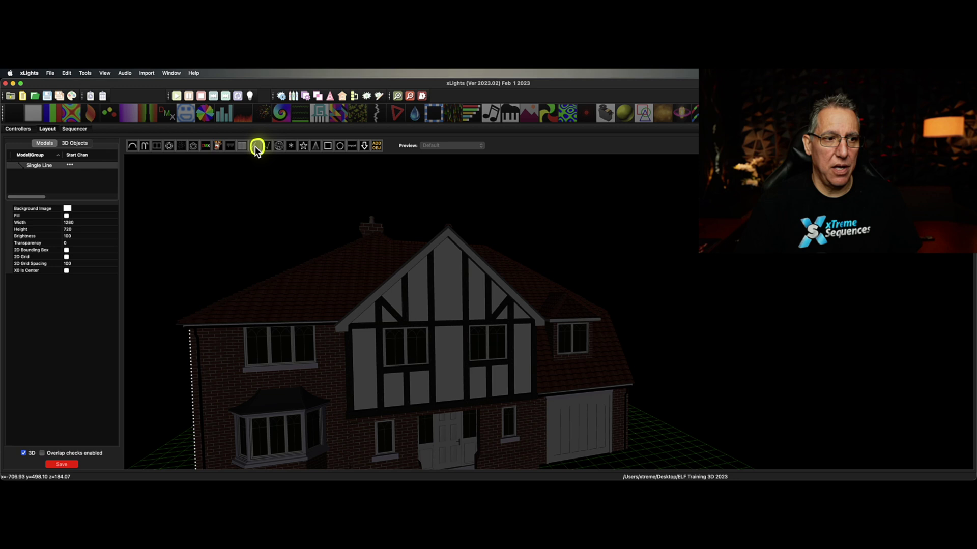
left_click(335, 333)
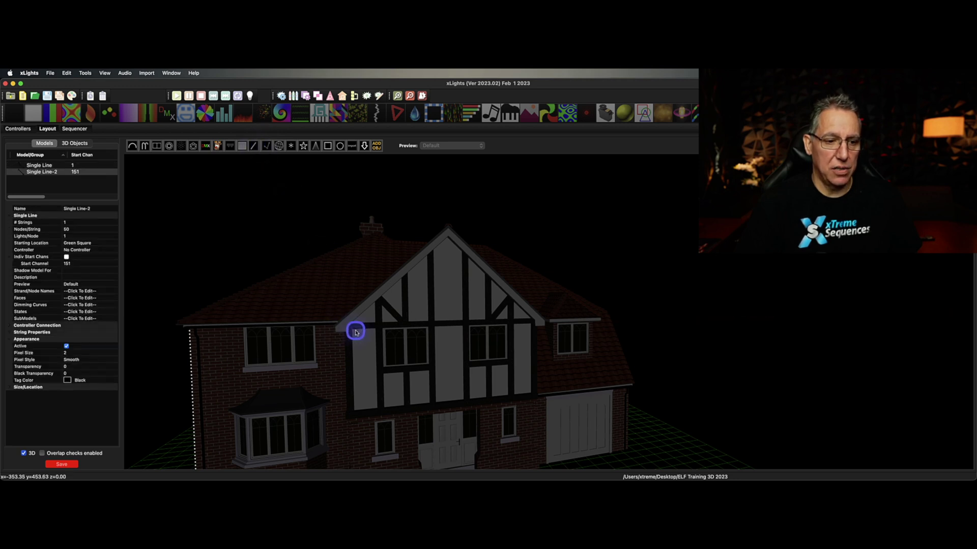
scroll(402, 229, "down", 10)
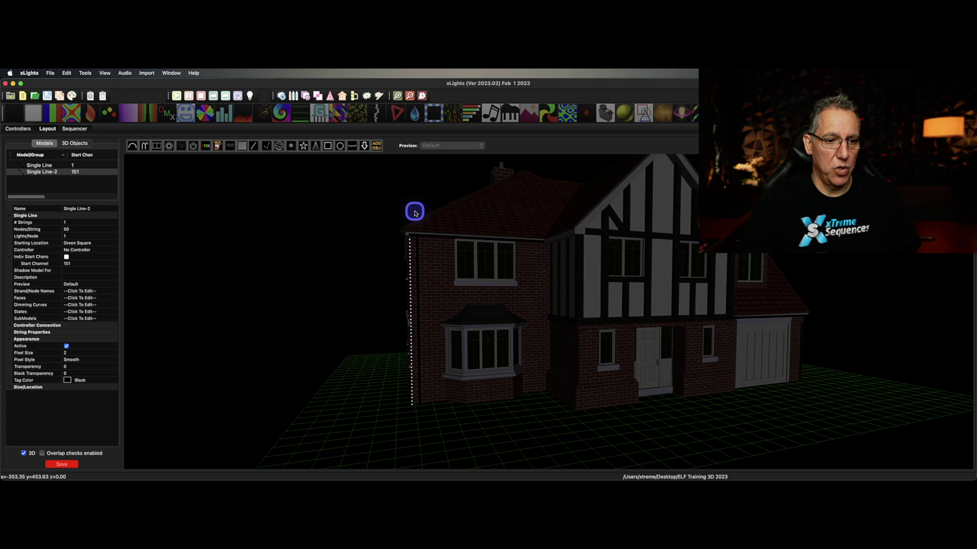
left_click_drag(589, 333, 569, 288)
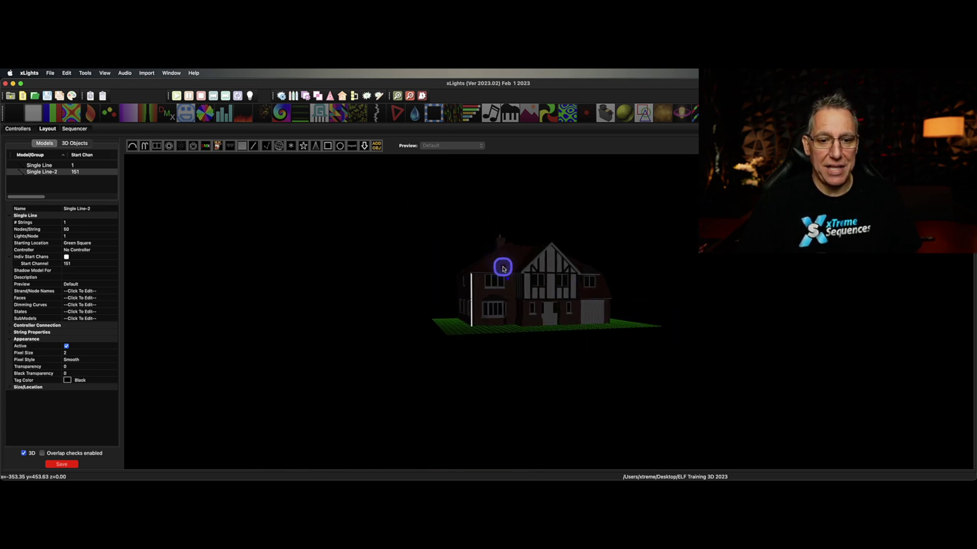
scroll(520, 297, "up", 5)
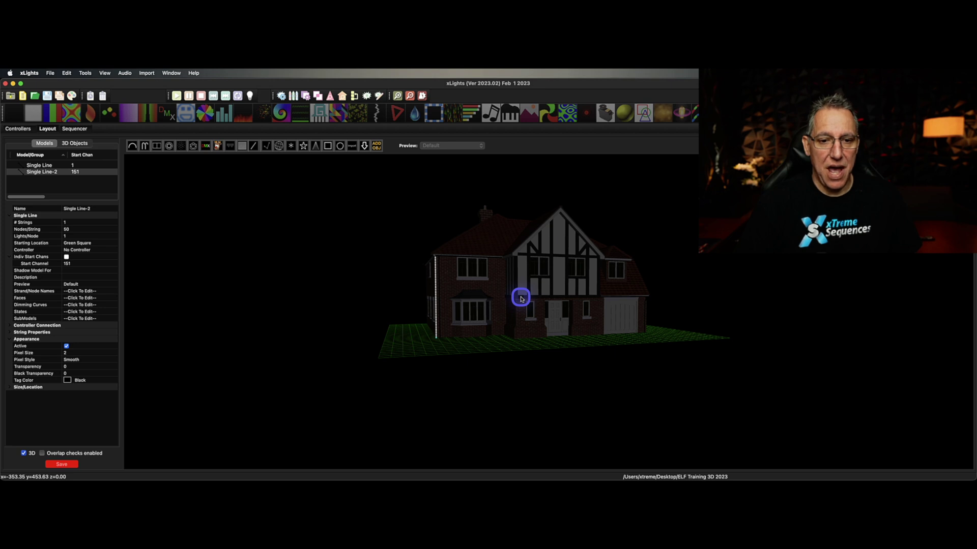
scroll(521, 299, "up", 5)
scroll(521, 299, "down", 5)
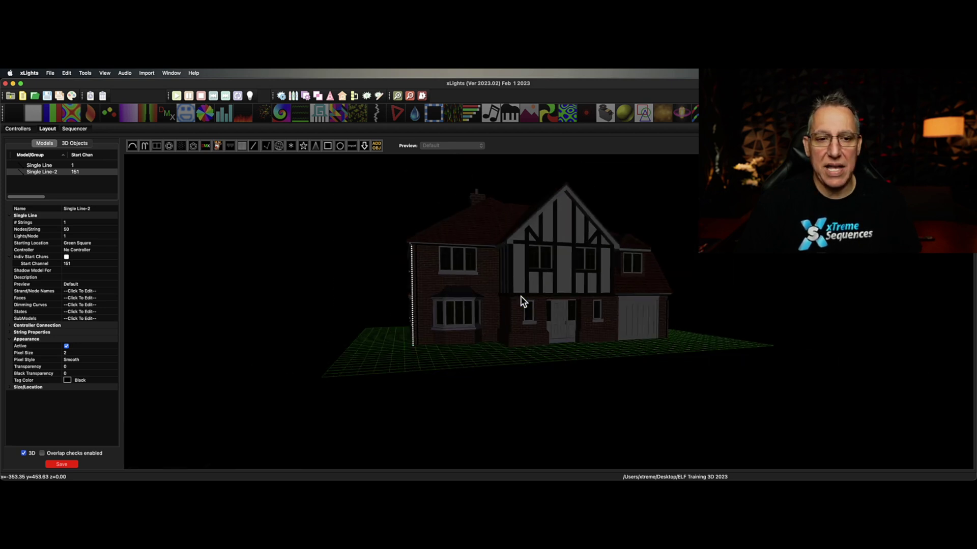
Step: Bring the second line forward along Z to about z 271 and raise it to about y 537
left_click_drag(559, 385, 564, 307)
left_click_drag(528, 249, 549, 225)
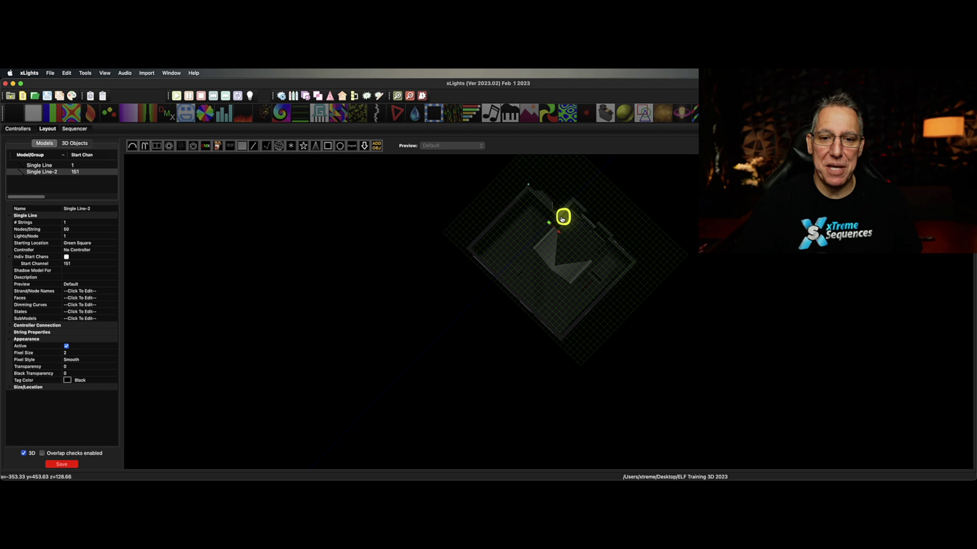
left_click_drag(556, 244, 493, 279)
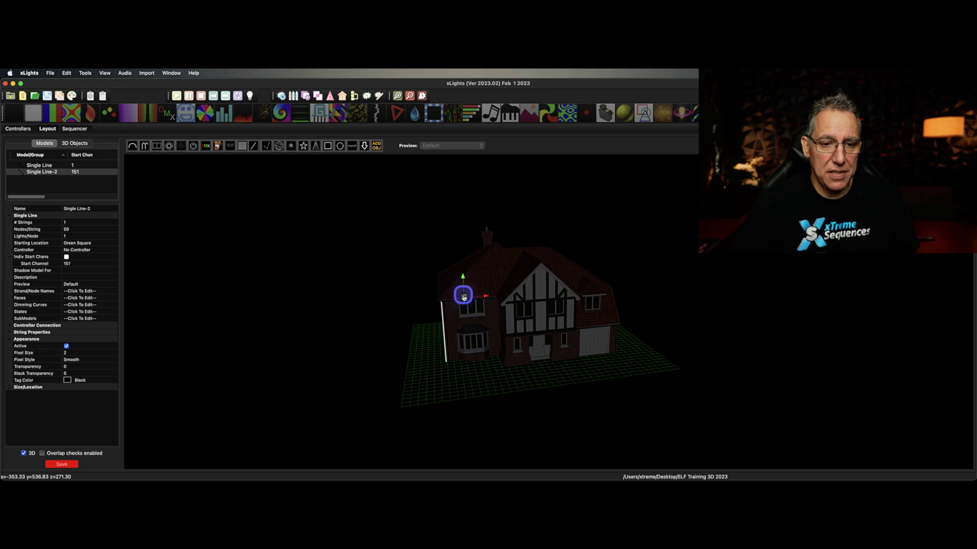
Step: Stretch the second line's end point up to about y 996 and along X to about x -112
left_click(467, 304)
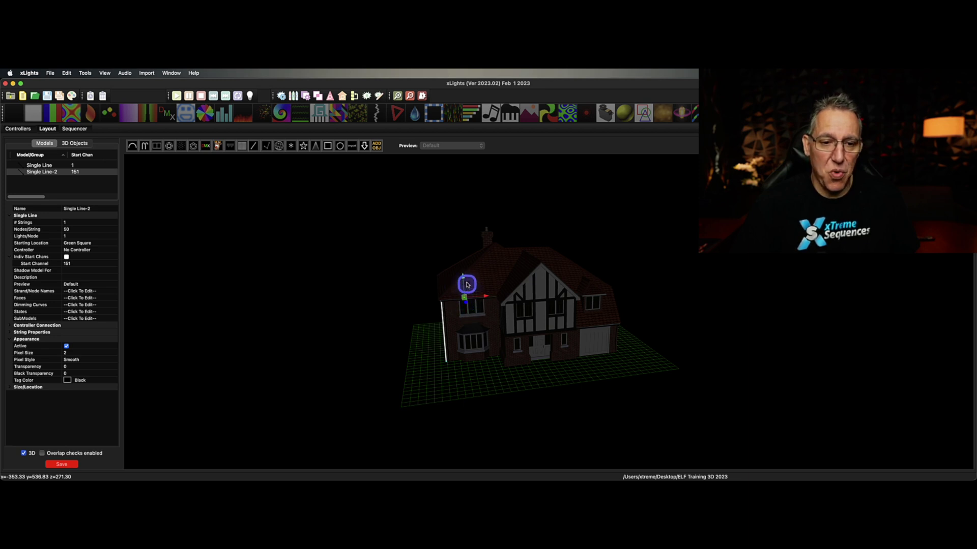
left_click_drag(460, 275, 462, 214)
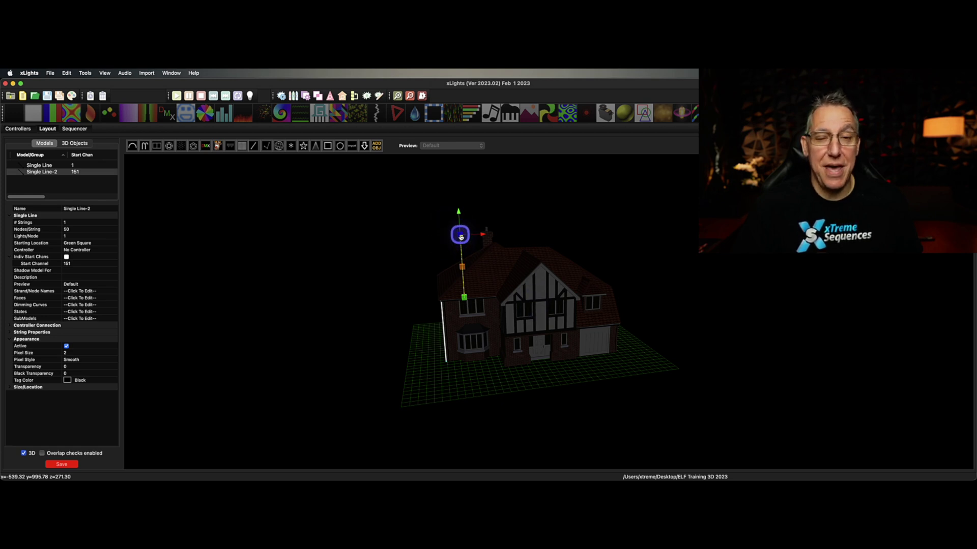
left_click_drag(484, 234, 542, 247)
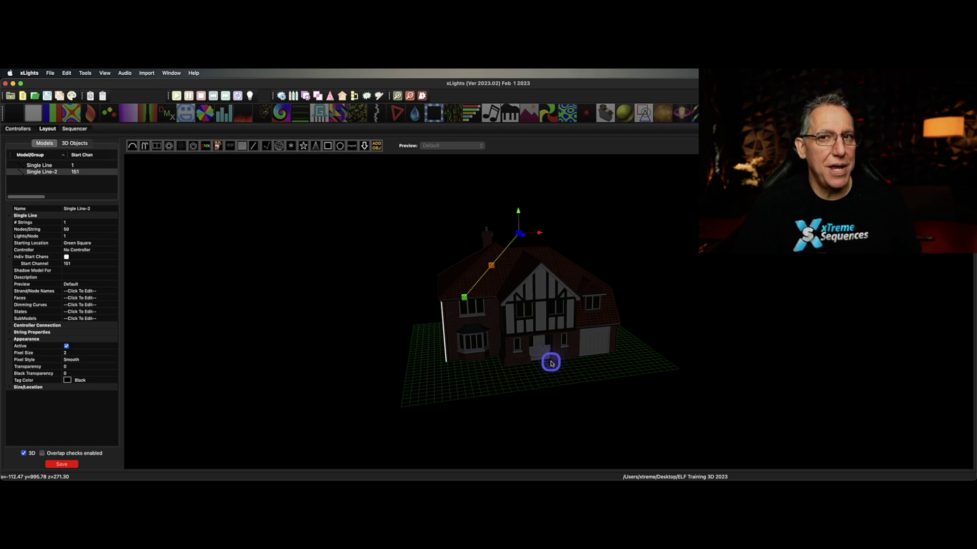
Step: Move the whole second line by its centre onto the gable front, to about x -59, y 702, z 434
mouse_move(534, 375)
left_mouse_down()
mouse_move(581, 383)
mouse_move(530, 379)
left_mouse_up()
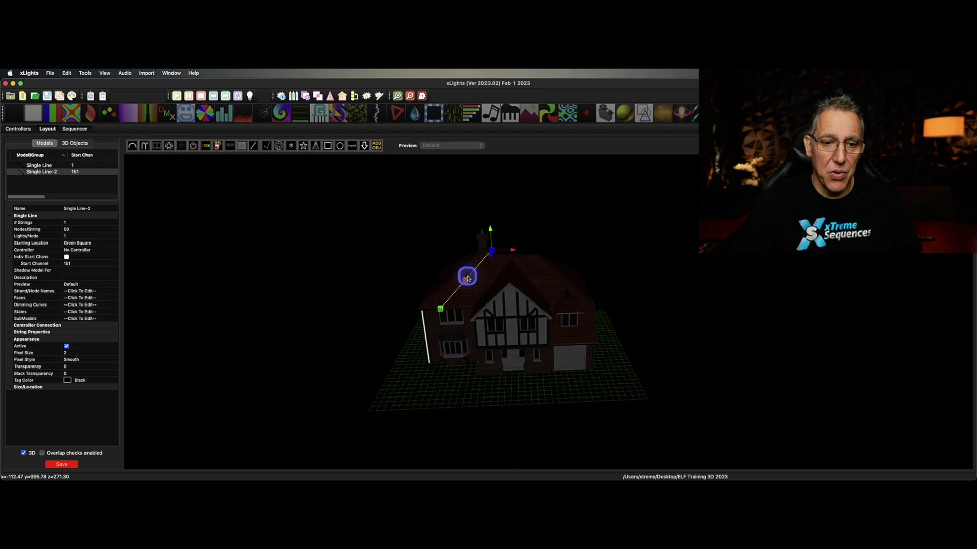
left_click_drag(464, 264, 498, 309)
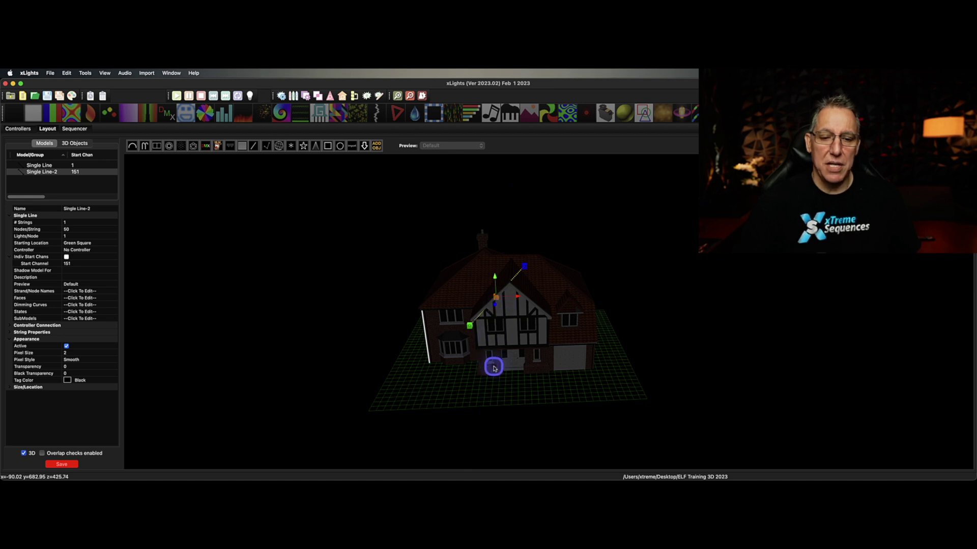
left_click_drag(496, 363, 588, 316)
left_click_drag(569, 267, 588, 279)
left_click_drag(578, 338, 530, 307)
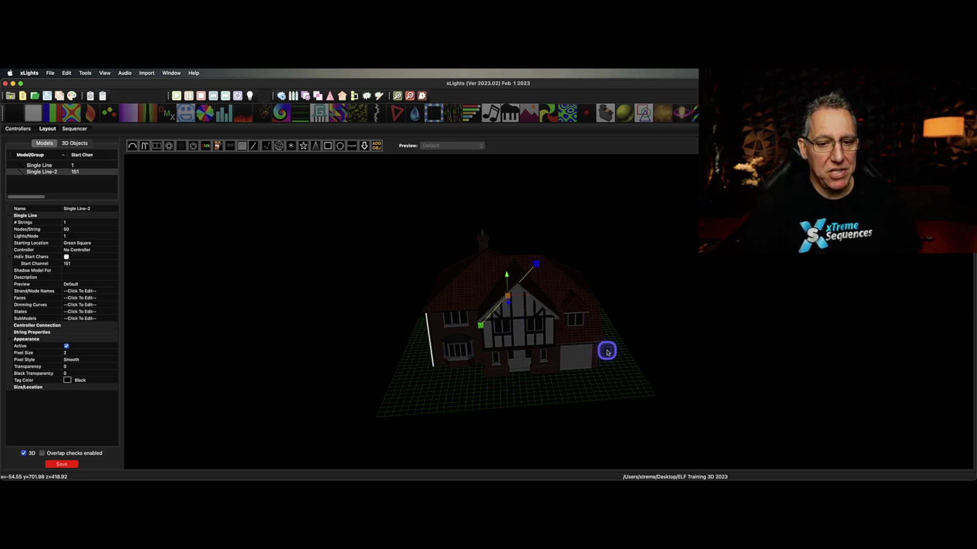
left_click_drag(606, 349, 390, 305)
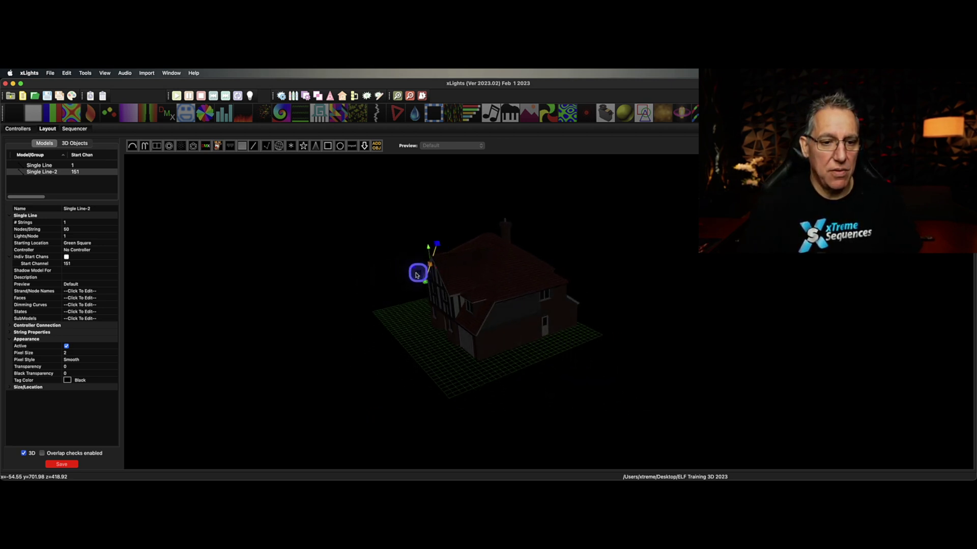
left_click_drag(413, 268, 412, 268)
left_click_drag(425, 314, 488, 305)
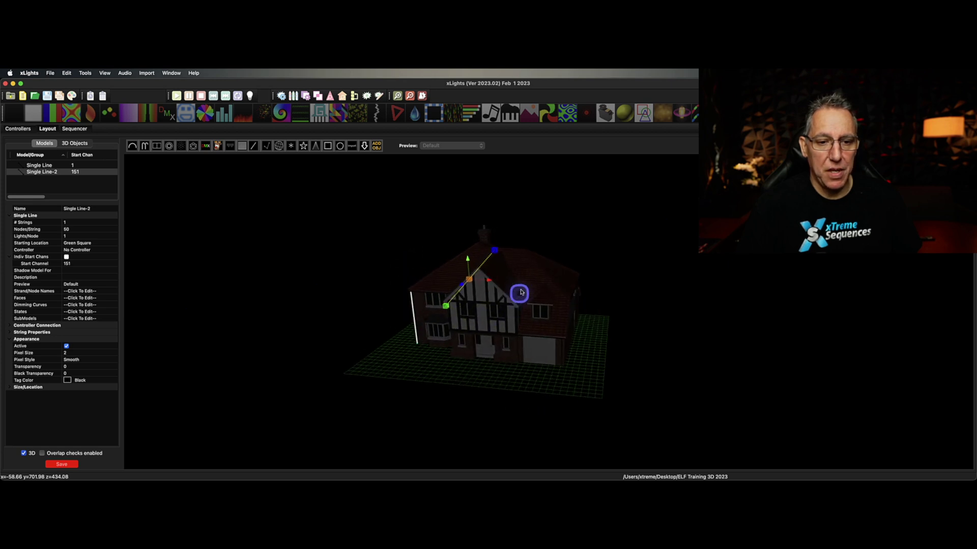
Step: Shift the second line's upper end along Z to about z 800 and lower it to about y 864
left_click(496, 251)
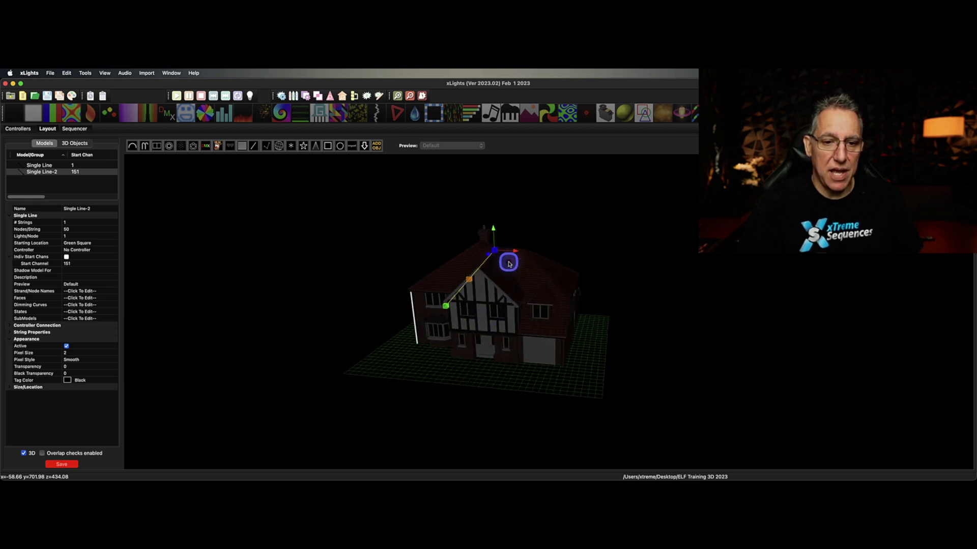
left_click_drag(489, 256, 477, 266)
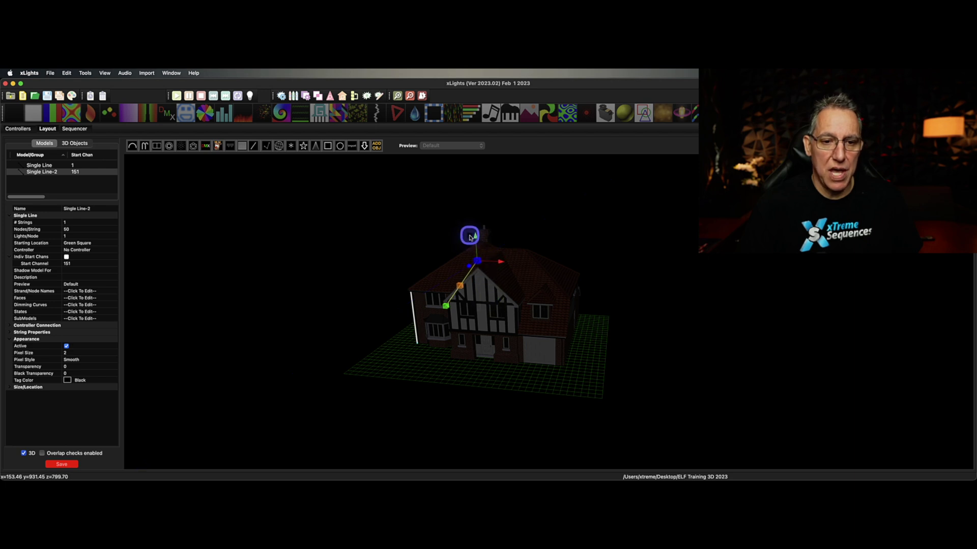
left_click_drag(475, 236, 478, 239)
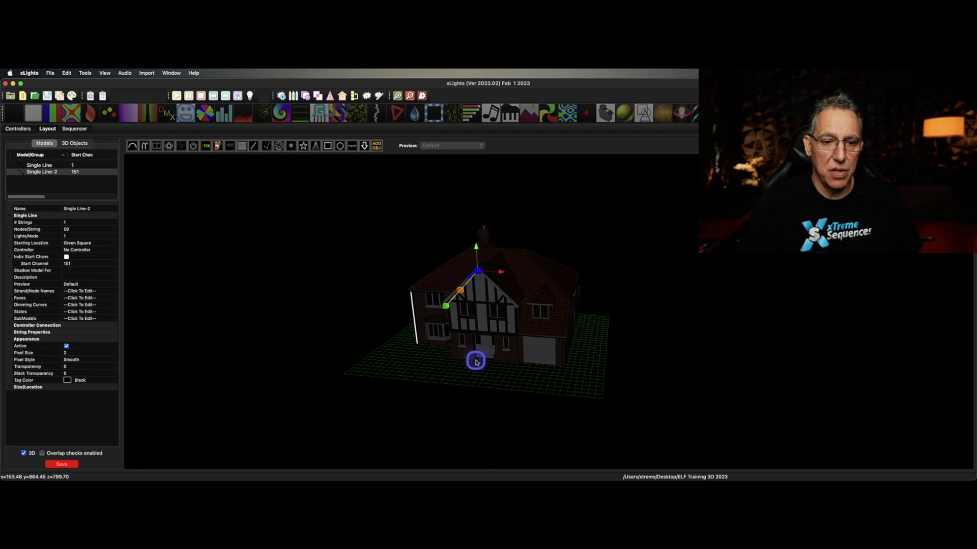
Step: Check the line from the side and pull its upper end back to the gable peak, about x 17, y 785, z 430
left_click_drag(473, 356, 492, 310)
left_click(472, 308)
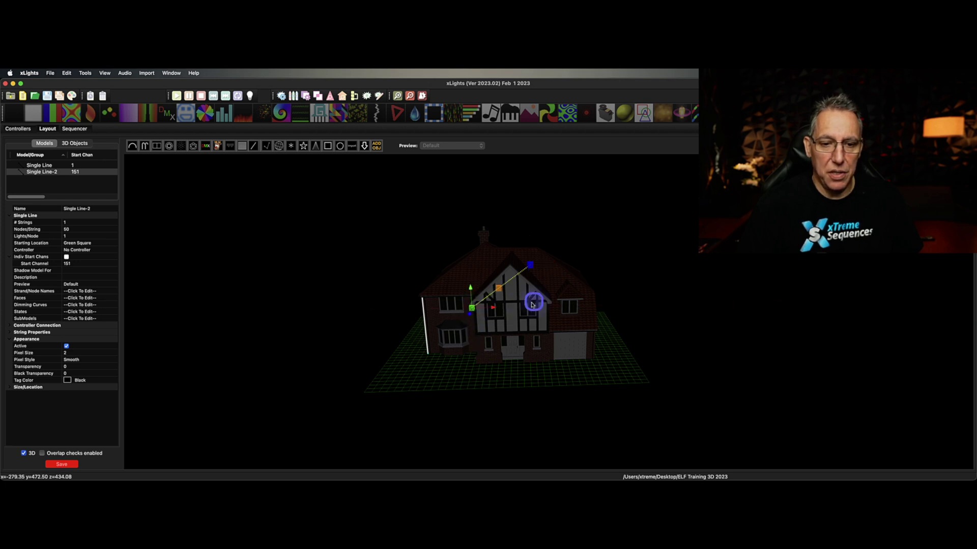
left_click_drag(526, 268, 550, 308)
left_click_drag(637, 325, 645, 330)
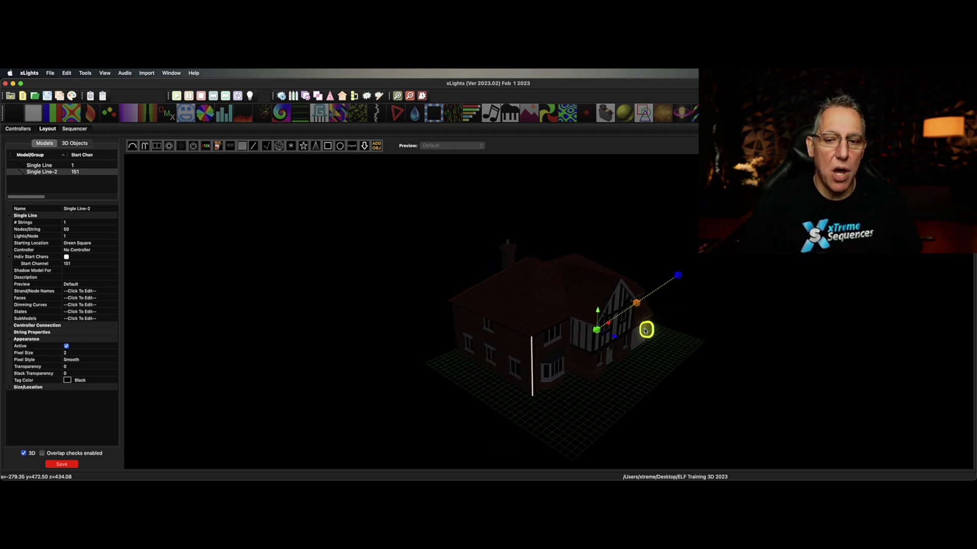
left_click_drag(645, 331, 713, 272)
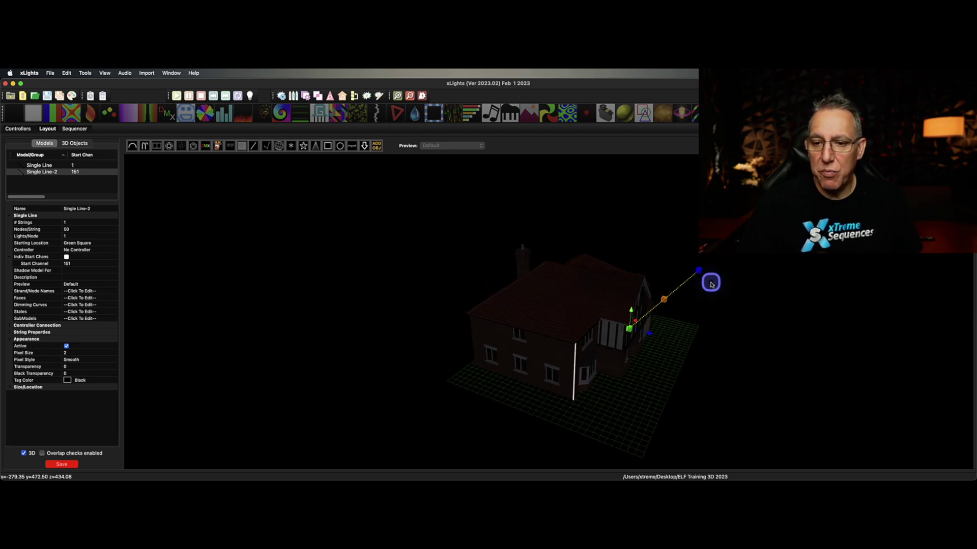
left_click(700, 271)
left_click_drag(720, 275, 515, 277)
mouse_move(497, 362)
left_mouse_down()
mouse_move(550, 365)
mouse_move(495, 351)
left_mouse_up()
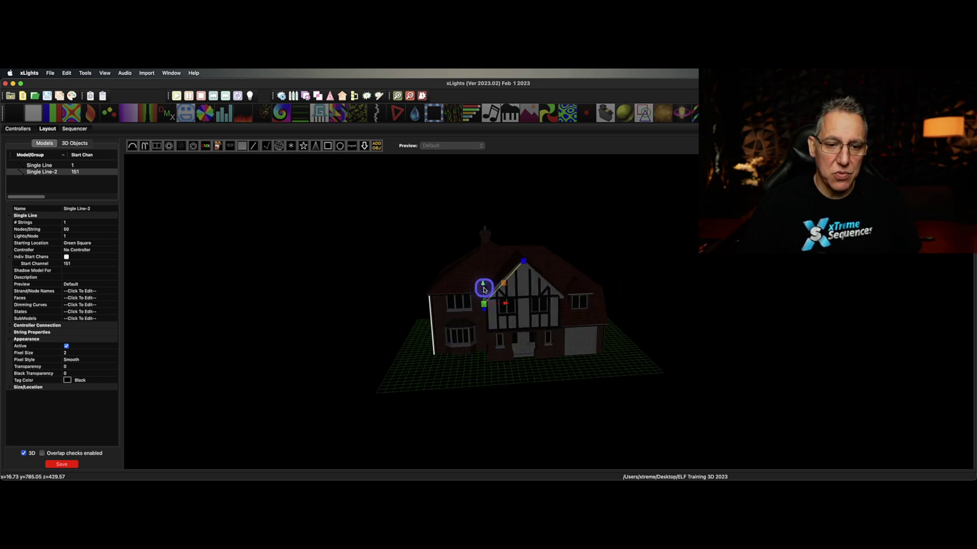
Step: Raise the line's lower end to about y 517 and nudge its upper end along X to about x 5, then deselect it
left_click_drag(483, 287, 481, 263)
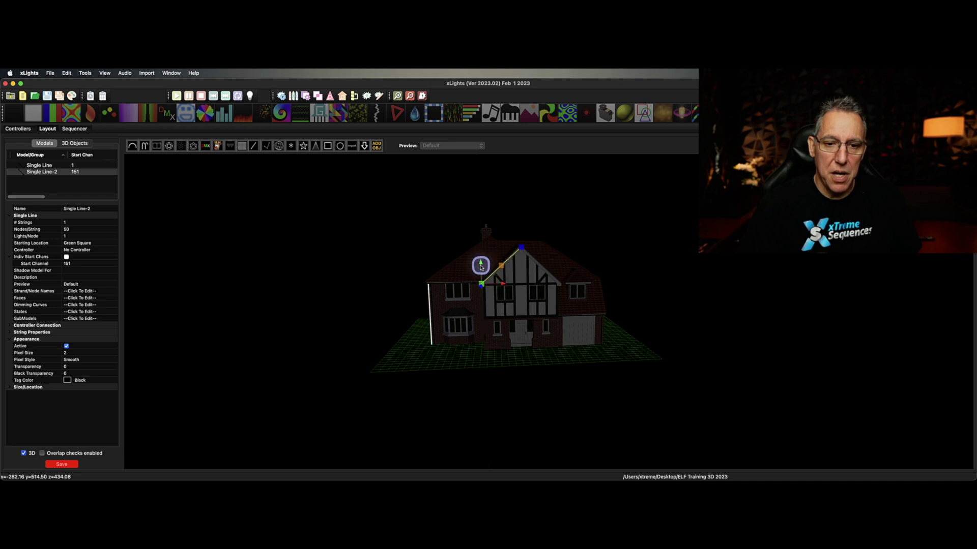
left_click_drag(542, 250, 543, 249)
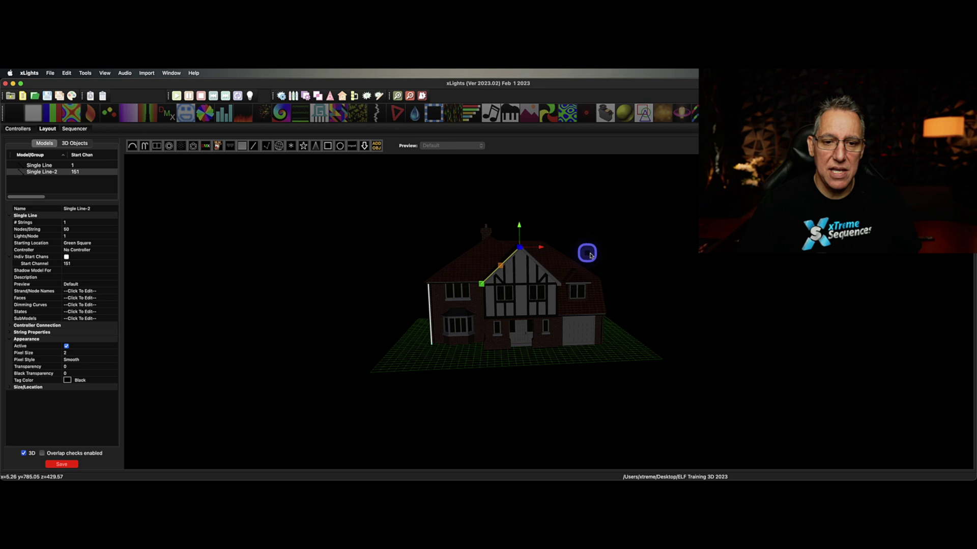
left_click(658, 258)
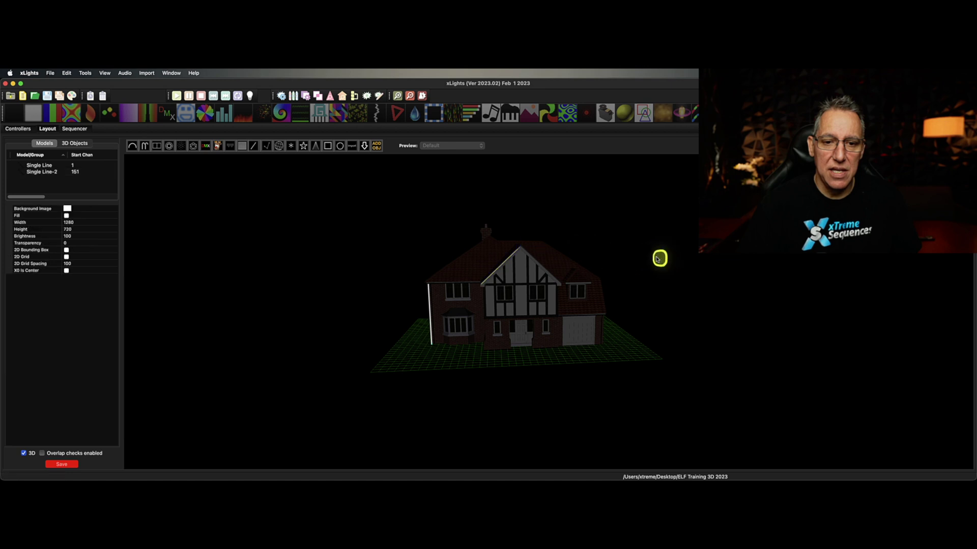
Step: Reselect the gable line, nudge its upper end forward along Z to about z 437, and deselect it
left_click(513, 255)
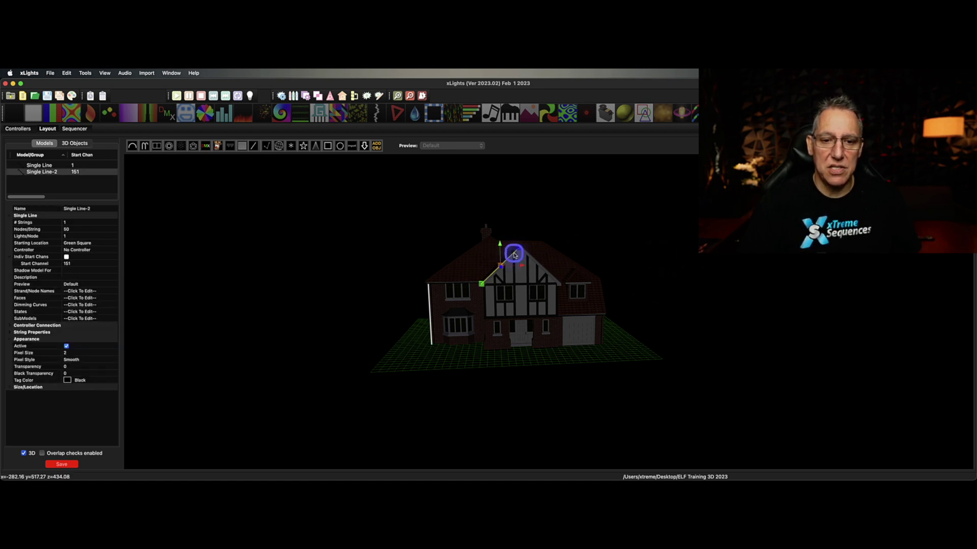
left_click_drag(573, 273, 536, 277)
left_click_drag(414, 256, 415, 257)
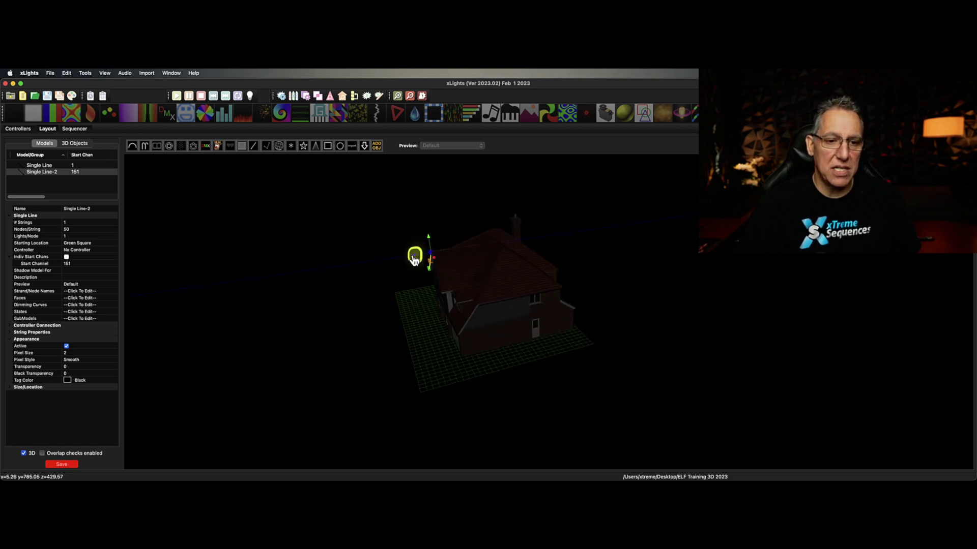
left_click_drag(413, 258, 496, 368)
left_click_drag(600, 431, 613, 416)
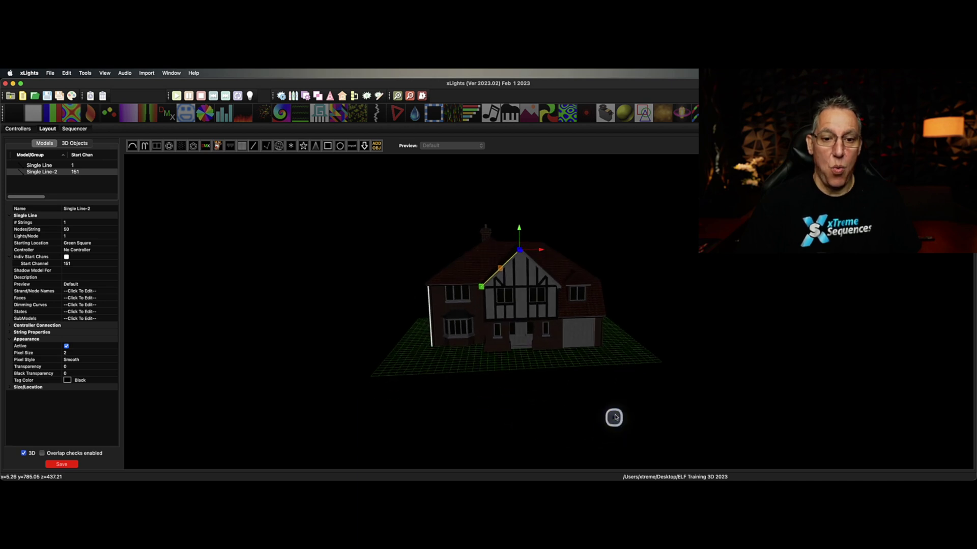
left_click(660, 362)
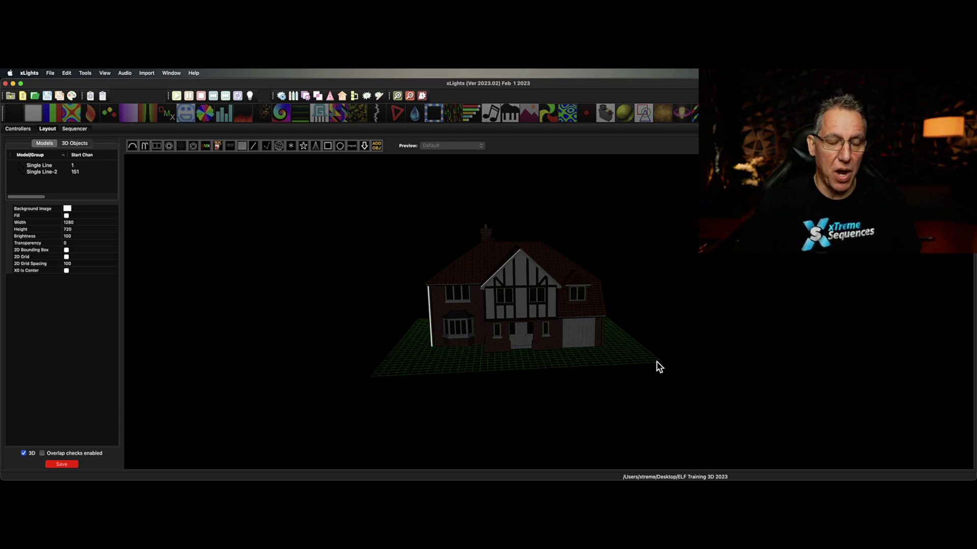
left_click(624, 372)
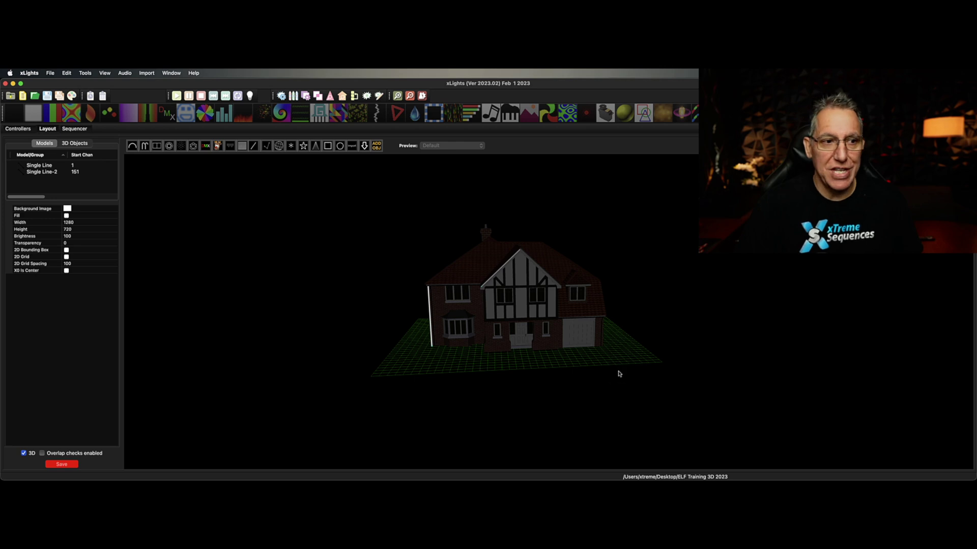
Step: Add a Tree model in the open area beside the garage end of the house
left_click(312, 154)
mouse_move(658, 279)
left_mouse_down()
mouse_move(615, 266)
mouse_move(672, 308)
left_mouse_up()
scroll(623, 308, "up", 3)
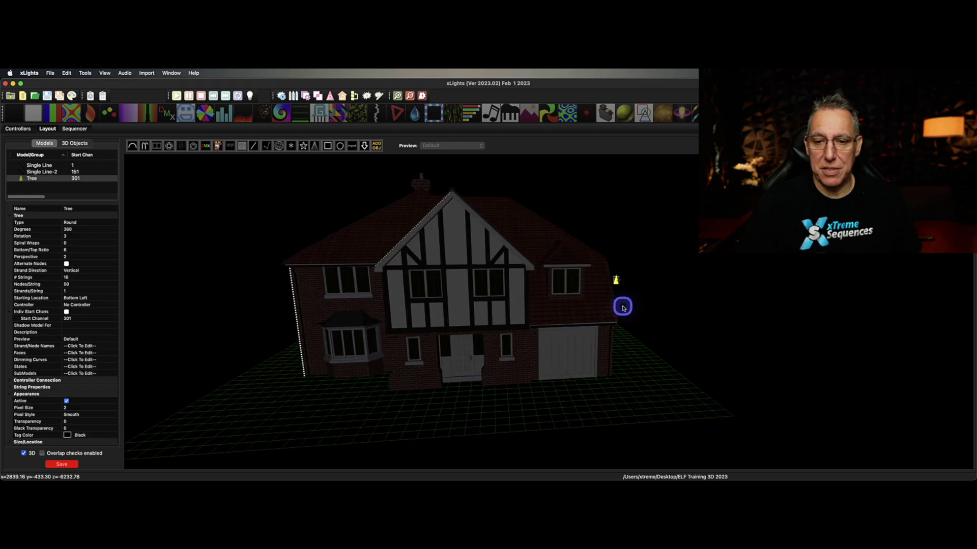
left_click_drag(639, 307, 623, 314)
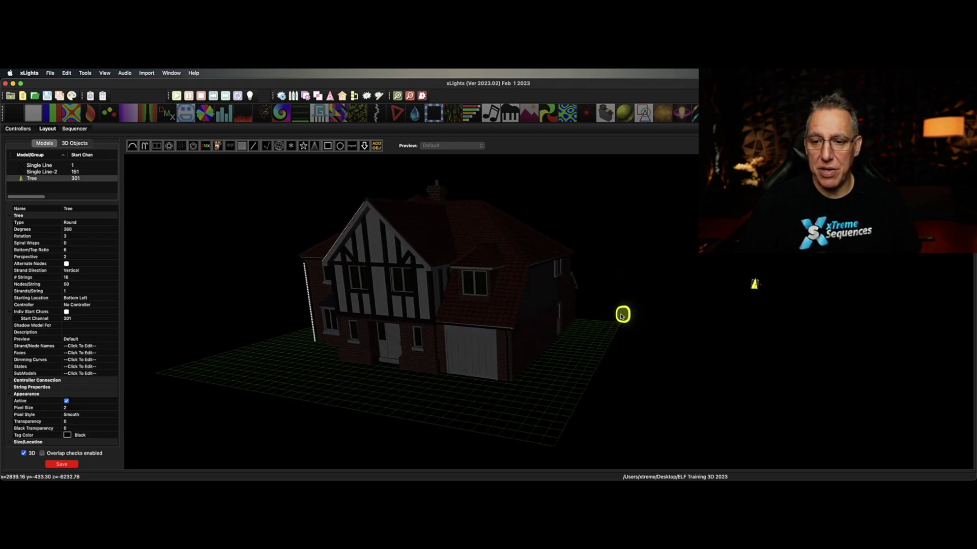
Step: Move the tree in front of the house's bay window, to about x -998 and z -738
left_click_drag(783, 307, 484, 326)
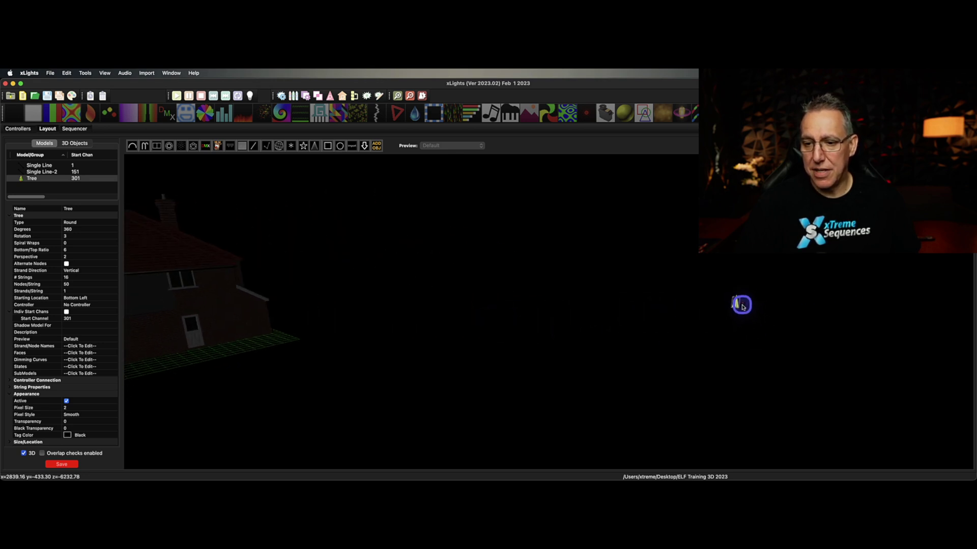
left_click_drag(735, 304, 534, 423)
left_click_drag(612, 440, 199, 353)
left_click_drag(286, 382, 383, 370)
Step: Align the tree in front of the bay window with the ground
scroll(295, 375, "down", 3)
right_click(239, 370)
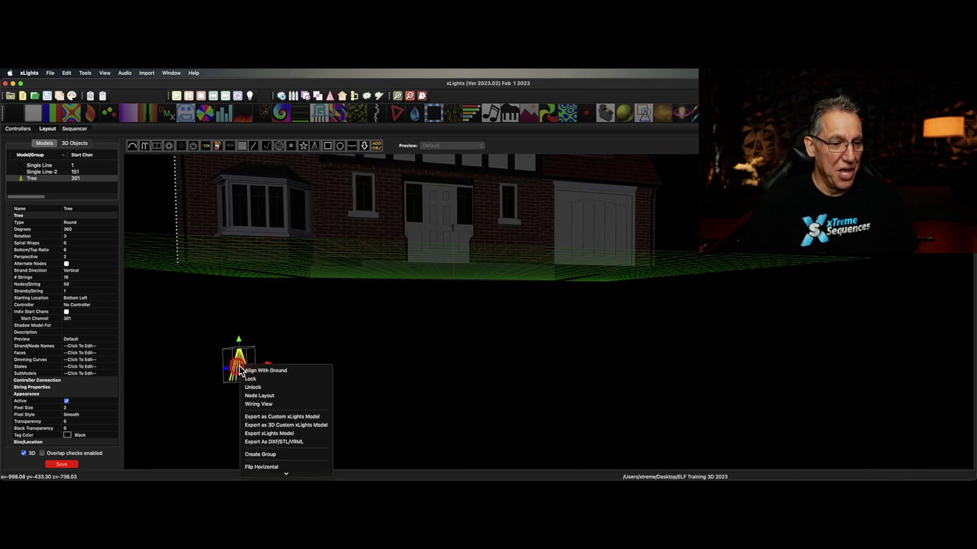
left_click(279, 370)
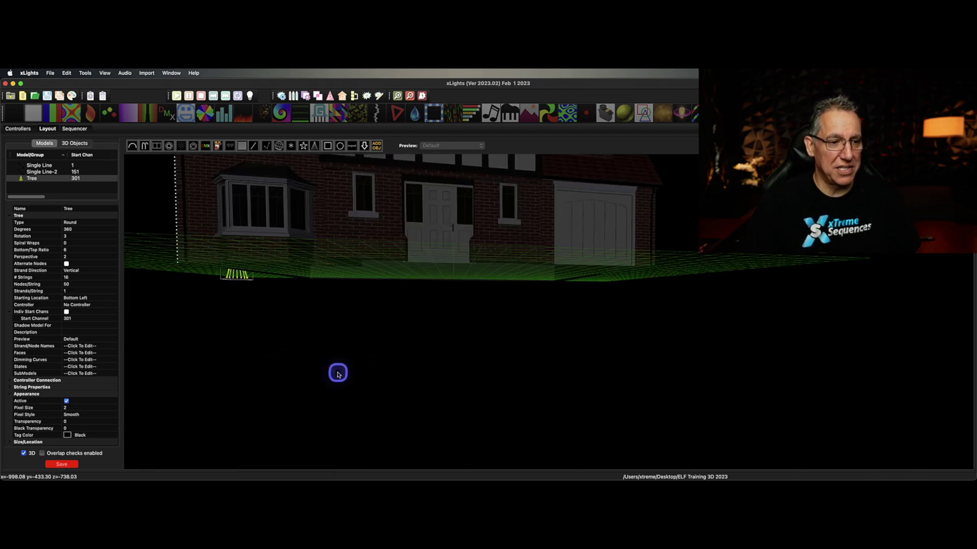
Step: Move the tree beside the garage end of the house, to about x 862 and z 329
scroll(342, 375, "up", 3)
scroll(345, 377, "down", 2)
scroll(344, 377, "up", 3)
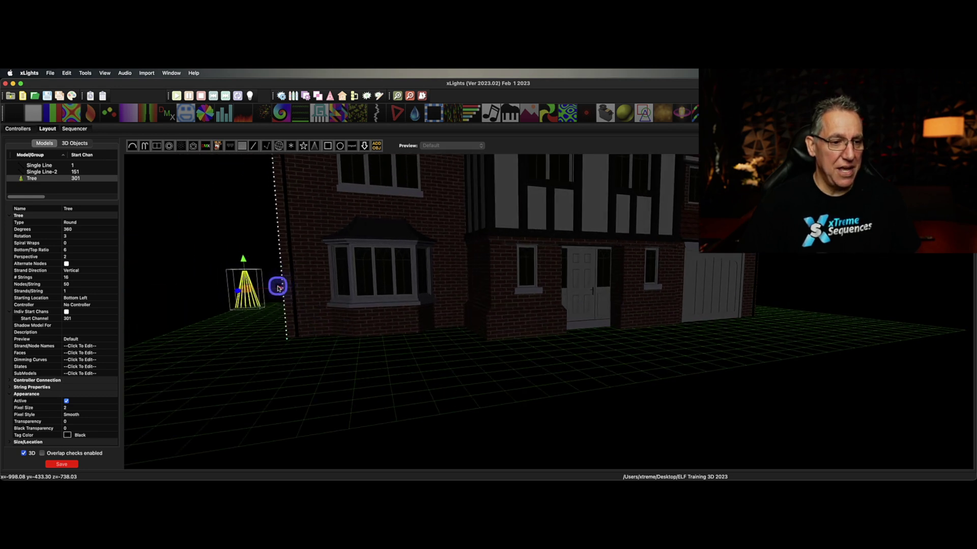
left_click_drag(234, 293, 796, 334)
left_click_drag(753, 382, 696, 389)
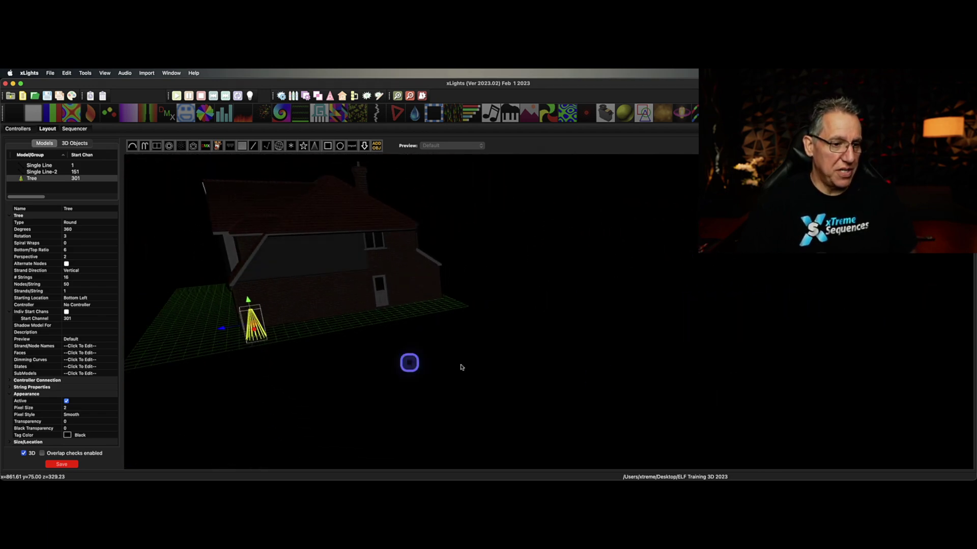
left_click_drag(299, 349, 335, 347)
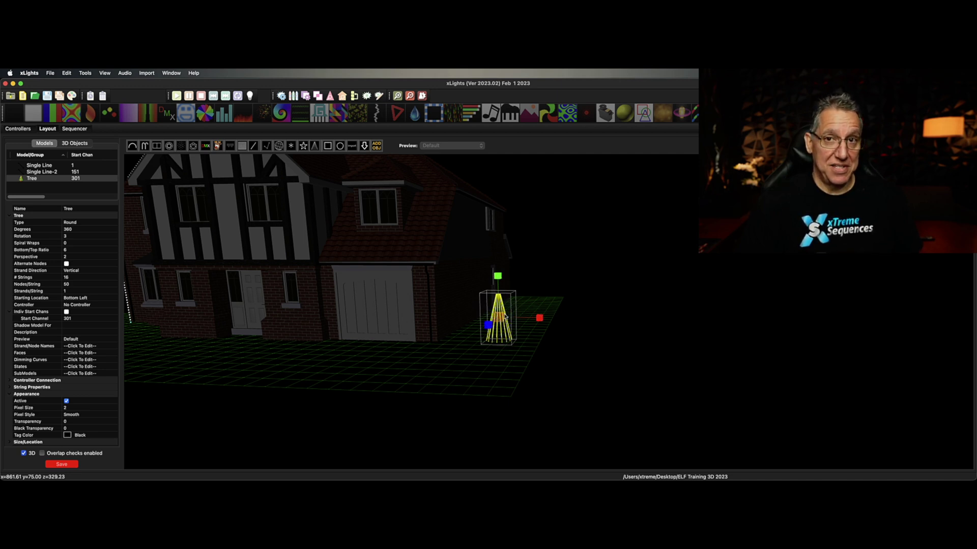
Step: Enlarge the tree in height, width and depth to scales of about X 1.26, Y 1.58 and Z 0.94
left_click_drag(508, 331, 520, 341)
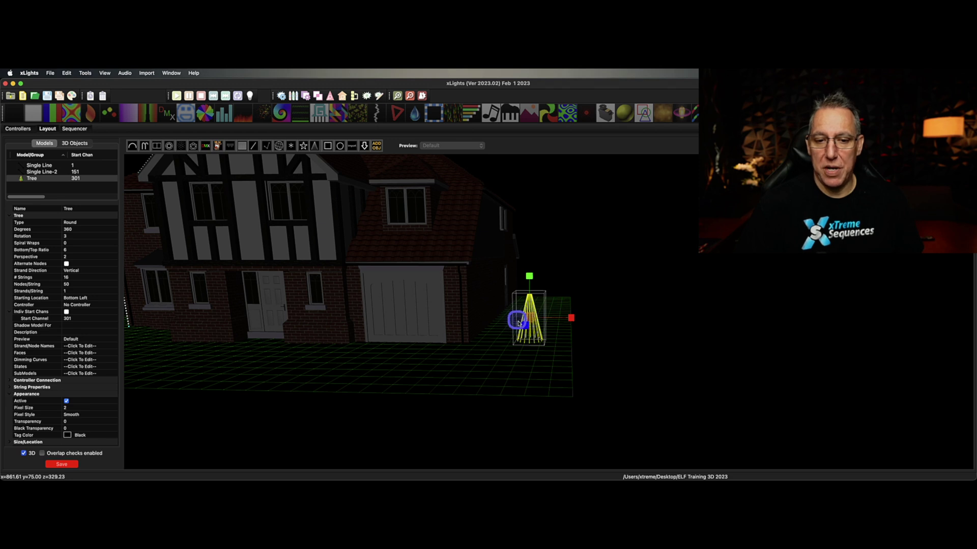
left_click(531, 320)
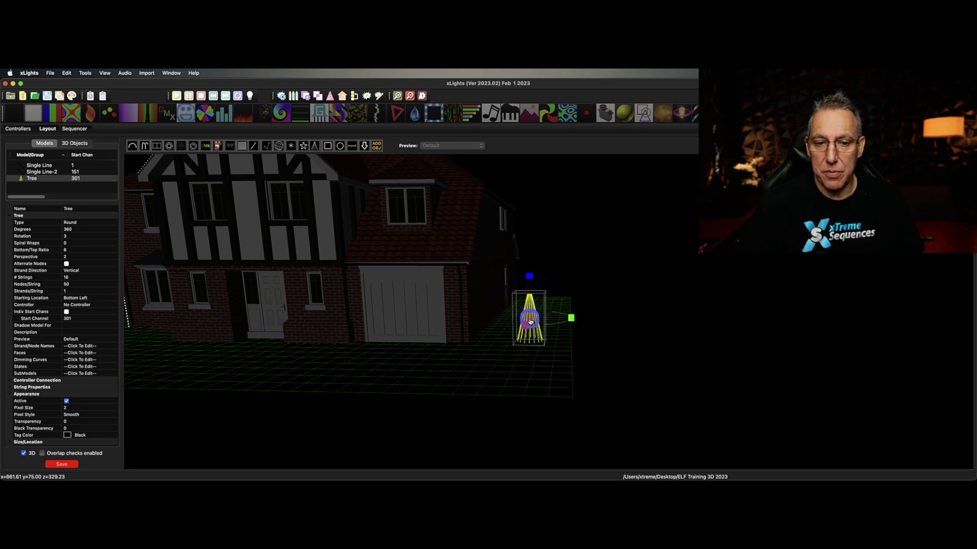
left_click(531, 319)
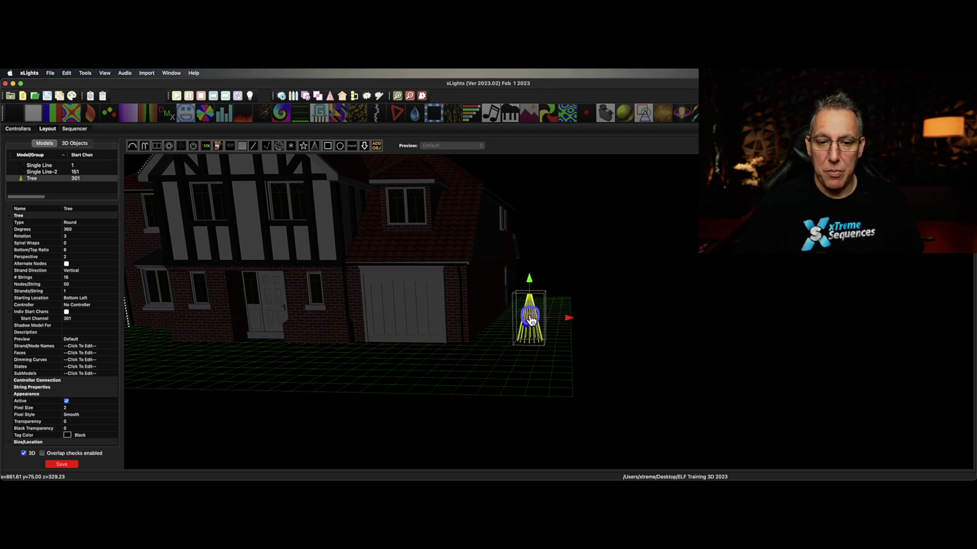
left_click_drag(529, 276, 532, 224)
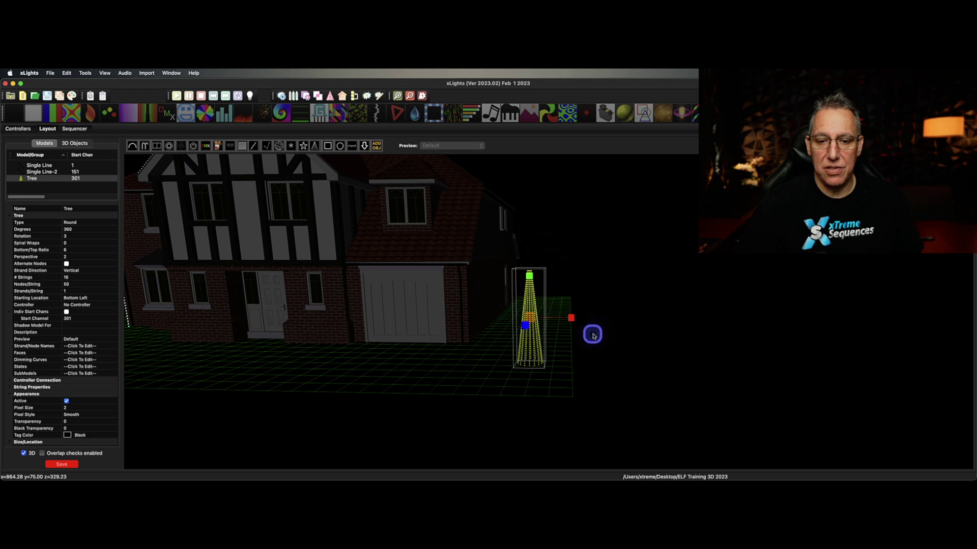
left_click_drag(571, 319, 617, 321)
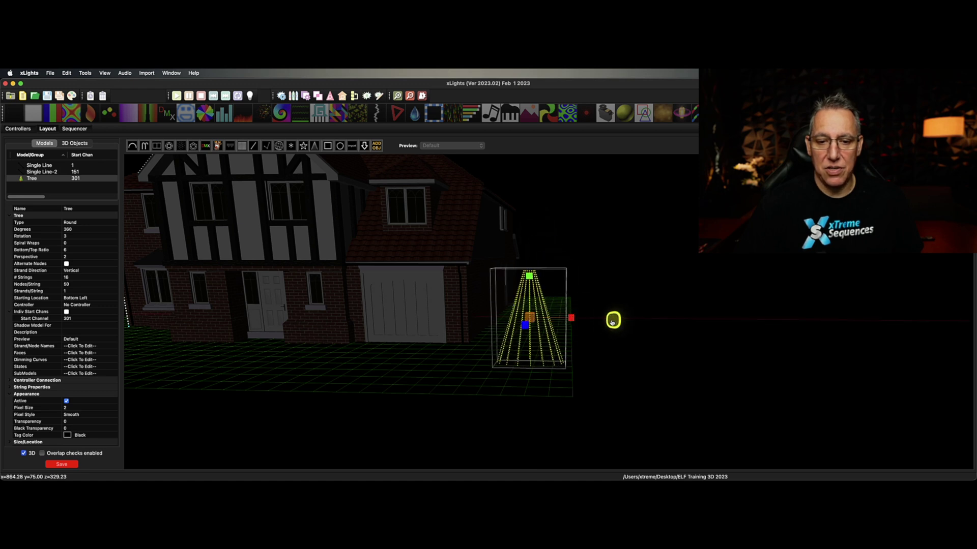
left_click_drag(620, 356, 580, 362)
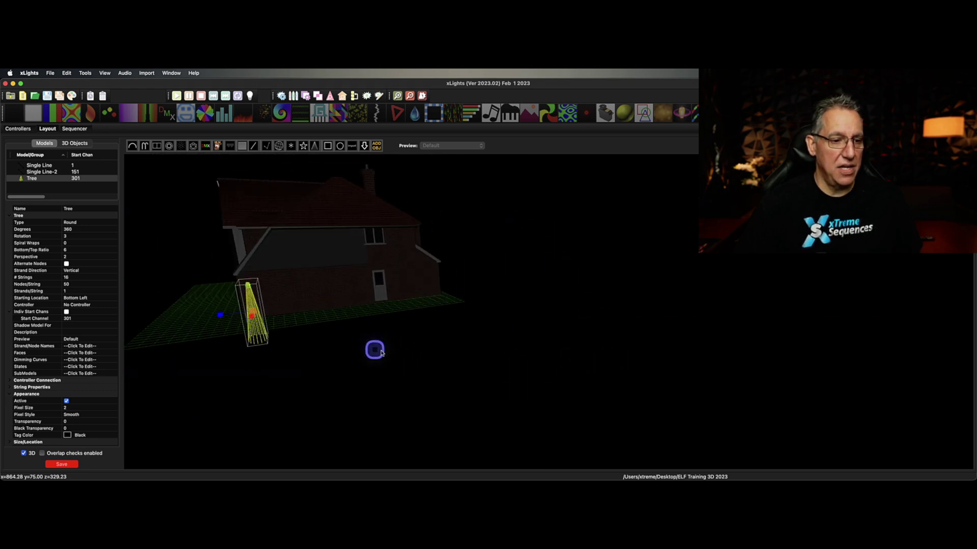
left_click_drag(220, 316, 205, 319)
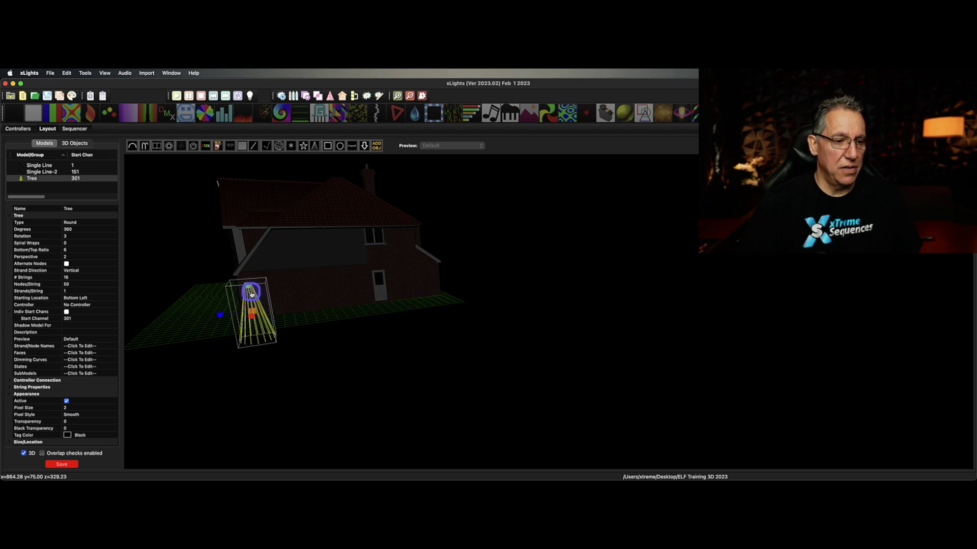
left_click_drag(251, 293, 251, 247)
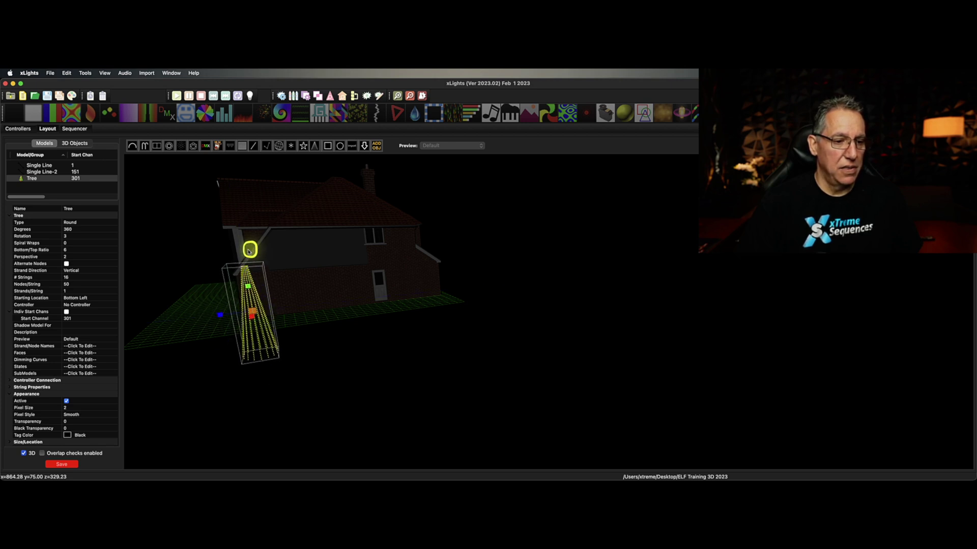
Step: Align the enlarged tree's base with the ground again
right_click(253, 338)
left_click(266, 340)
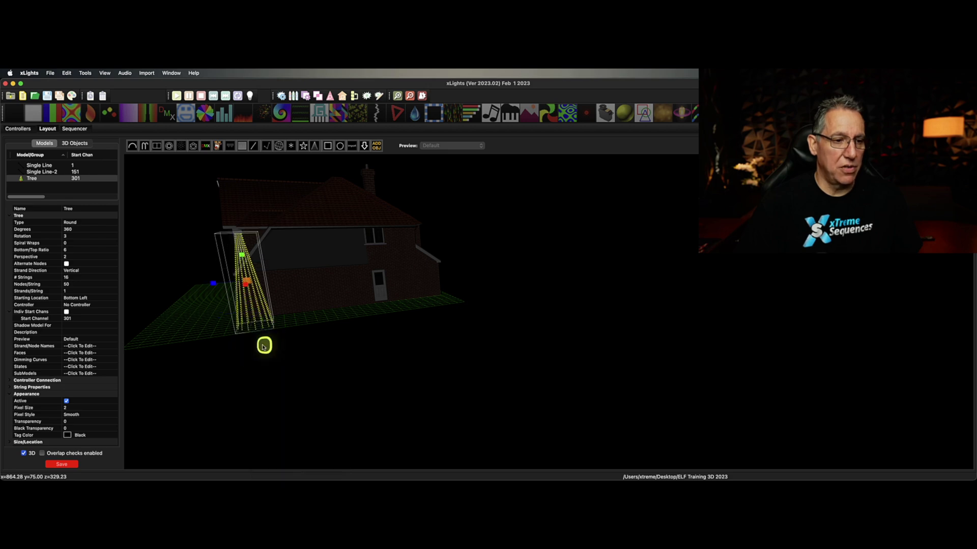
left_click_drag(264, 345, 303, 346)
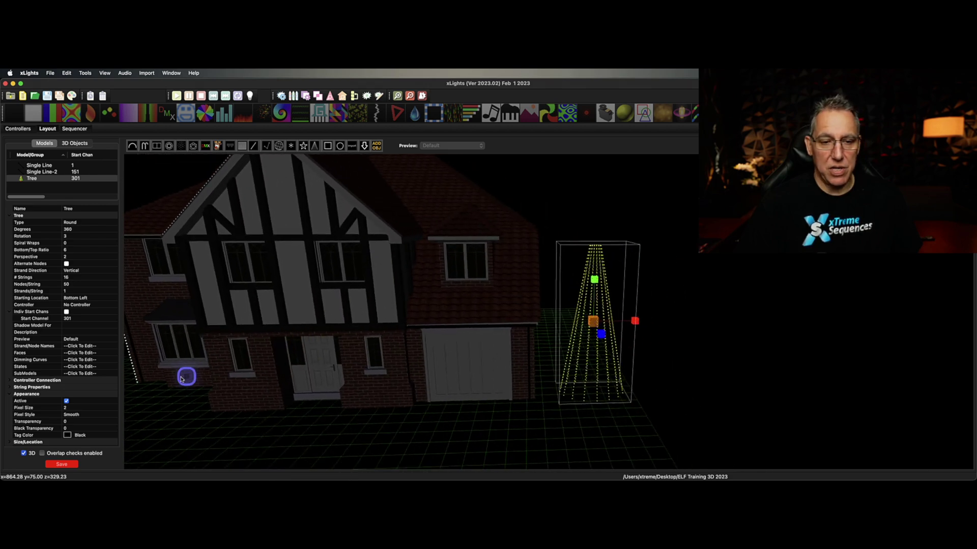
Step: Set the tree to 32 strings with 100 nodes per string
left_click(81, 277)
type("32")
key("Return")
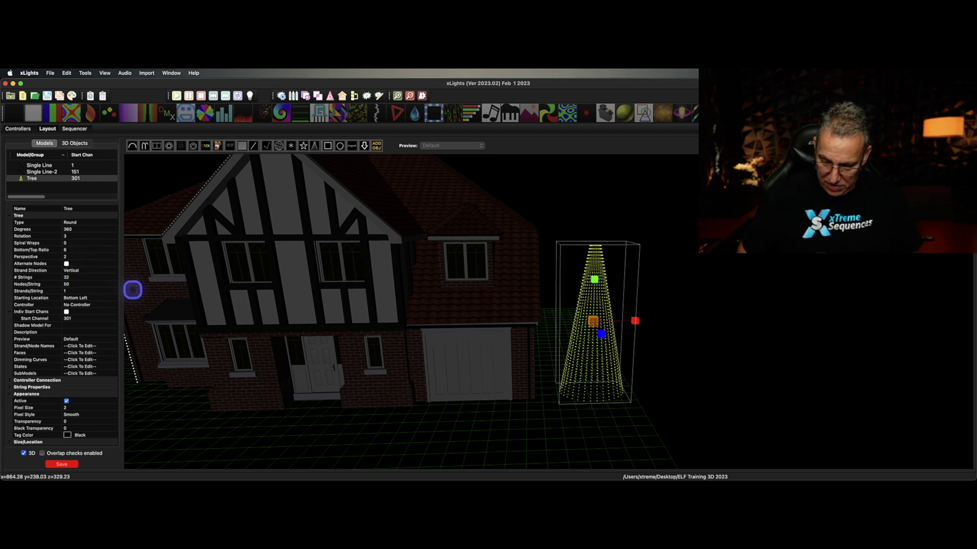
left_click(99, 283)
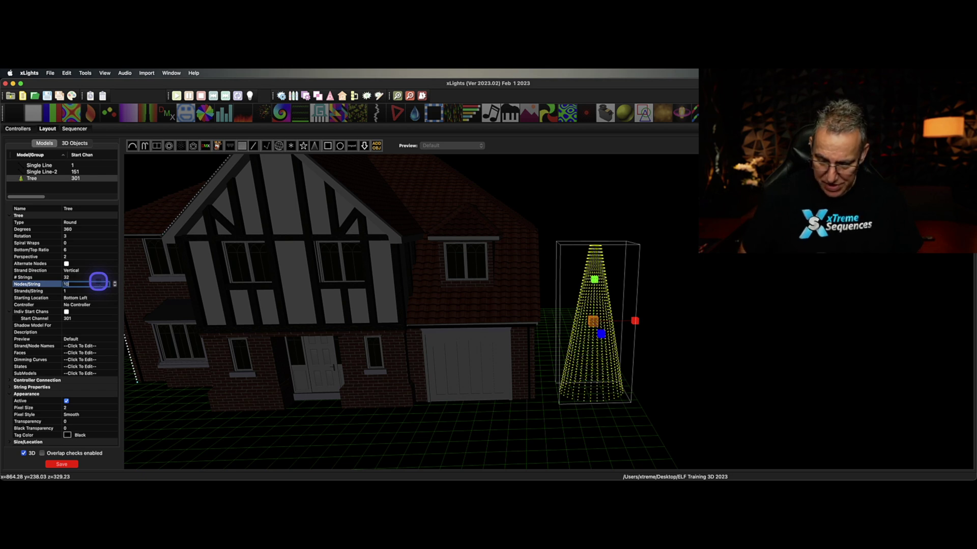
type("100")
key("Return")
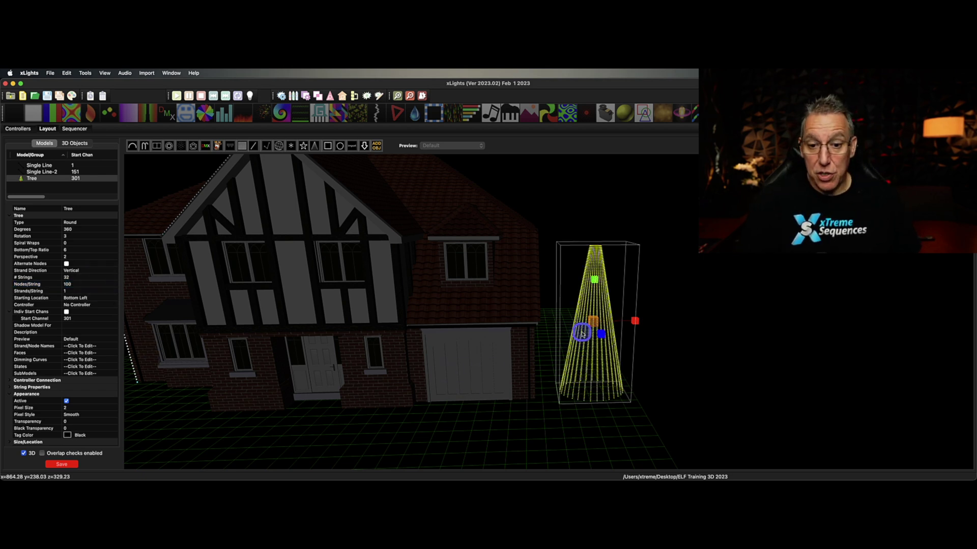
Step: Move the tree along X closer to the garage, to about x 823, and deselect it
left_click(593, 326)
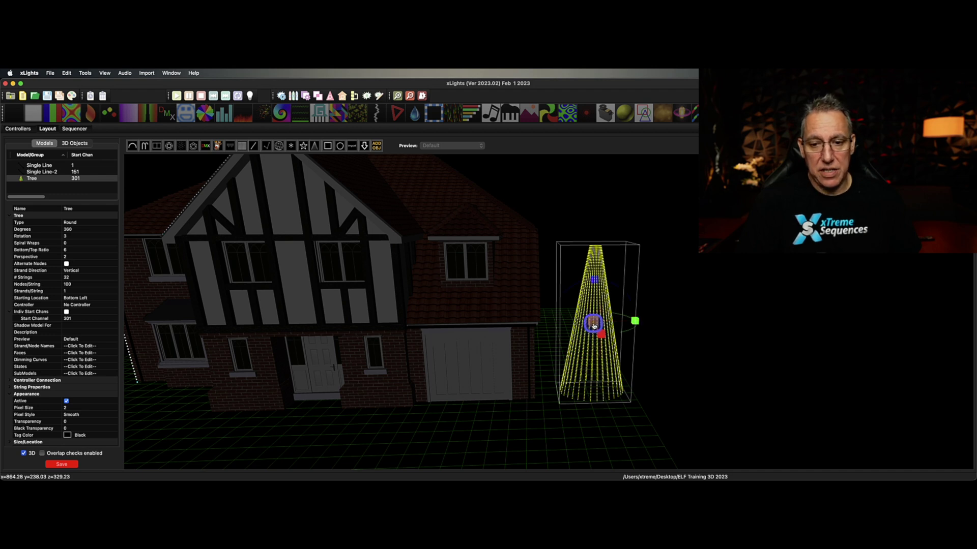
left_click(594, 326)
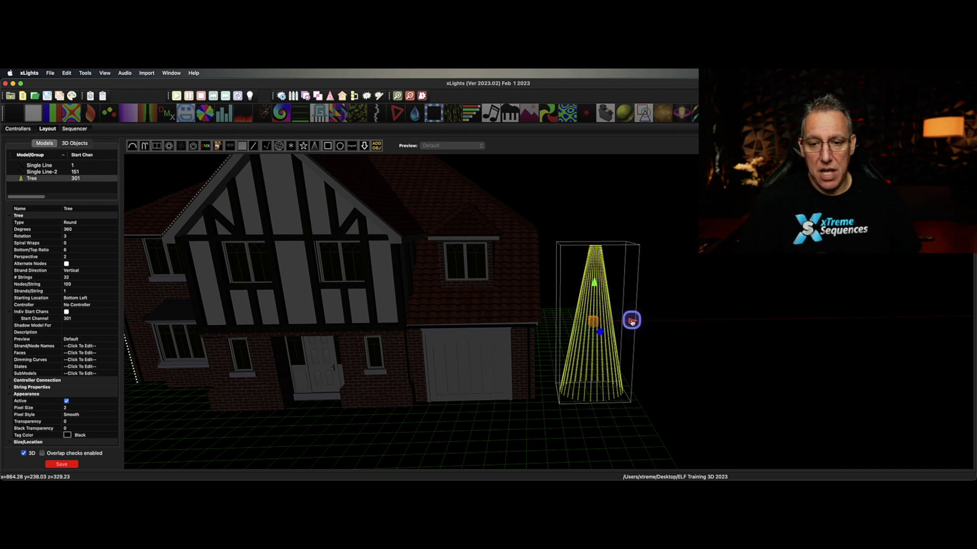
left_click_drag(631, 322, 619, 321)
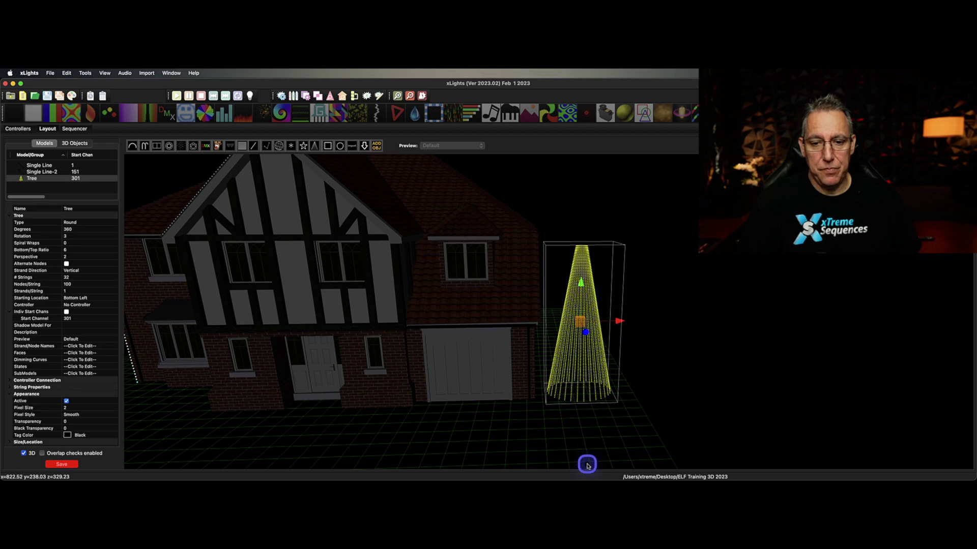
left_click_drag(587, 465, 599, 429)
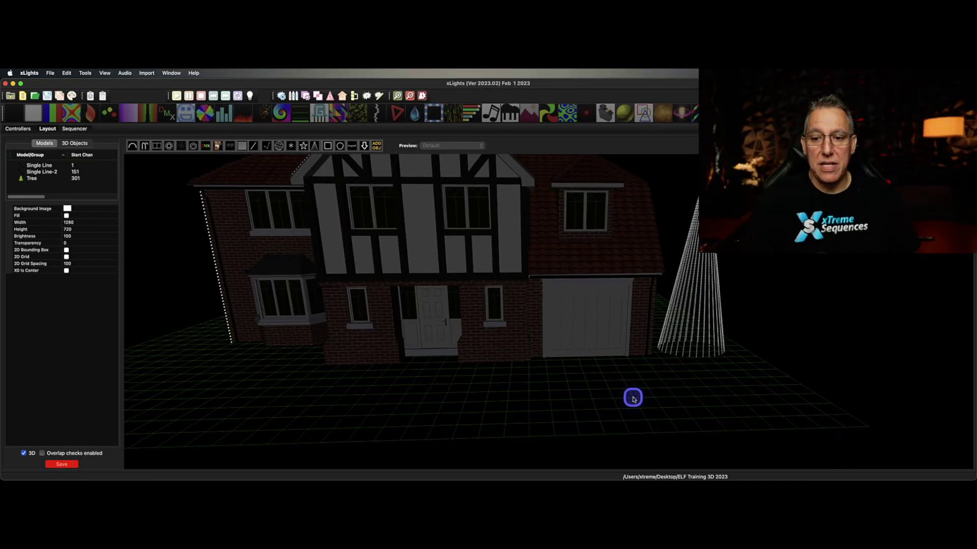
Step: Examine the tree's placement beside the house, then reselect it and show its size and location properties
scroll(632, 398, "up", 5)
scroll(632, 398, "down", 5)
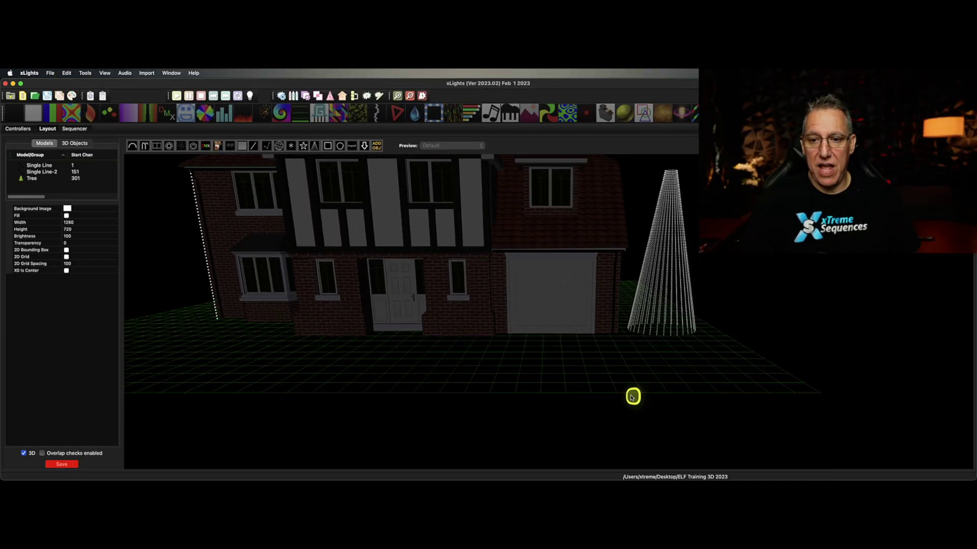
scroll(632, 398, "left", 3)
scroll(632, 398, "down", 8)
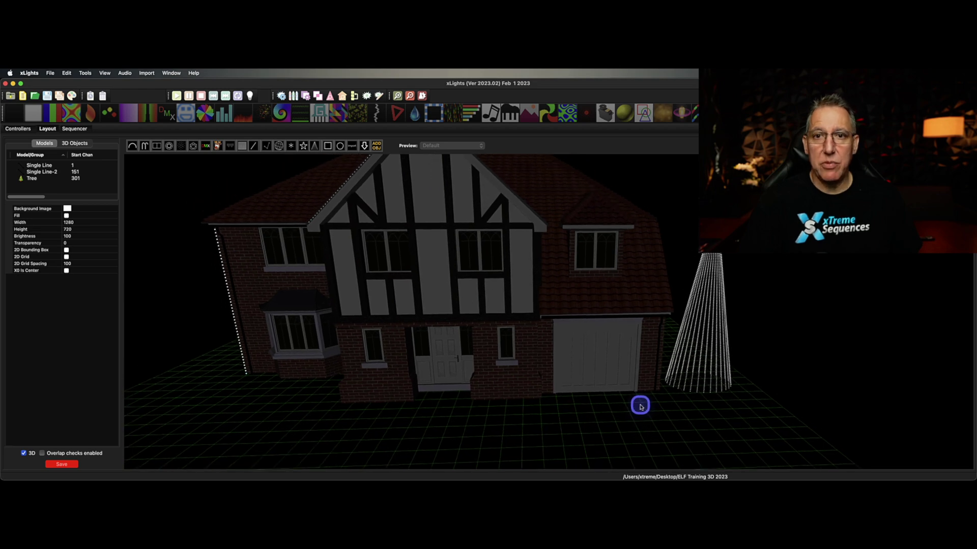
scroll(633, 407, "up", 5)
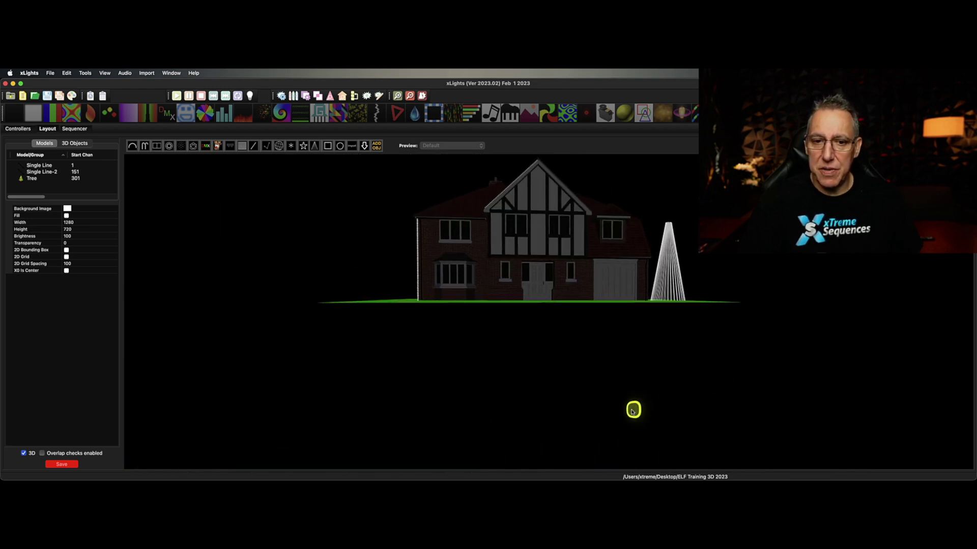
left_click(666, 300)
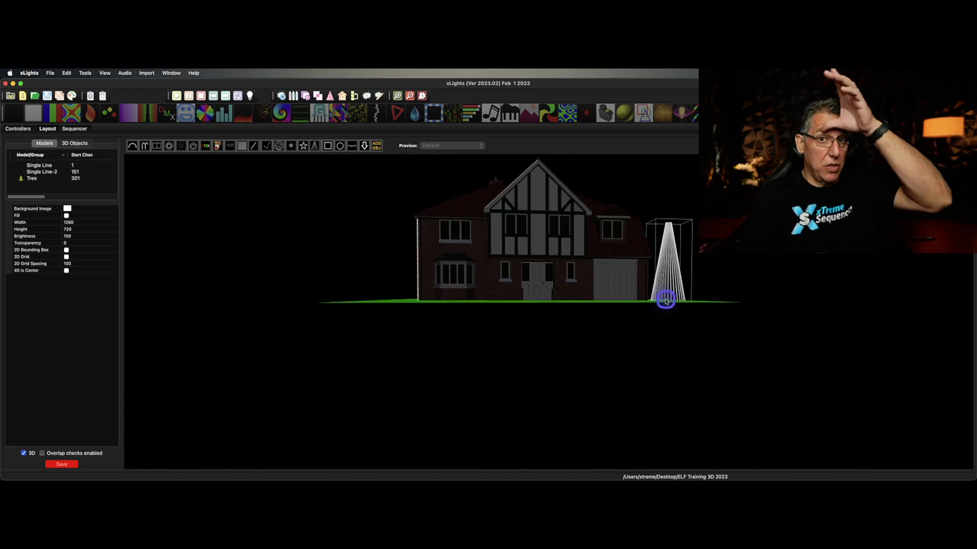
left_click(665, 274)
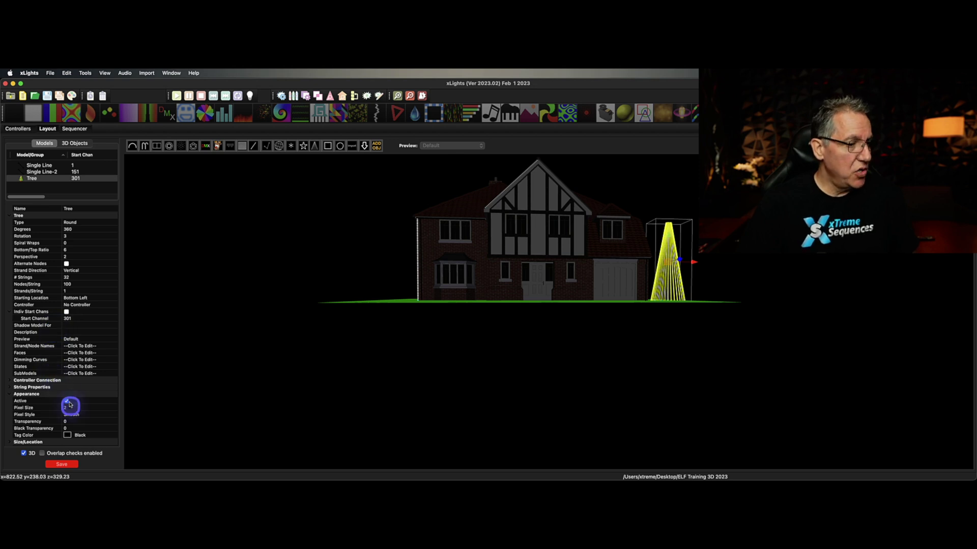
left_click(9, 443)
scroll(96, 386, "down", 5)
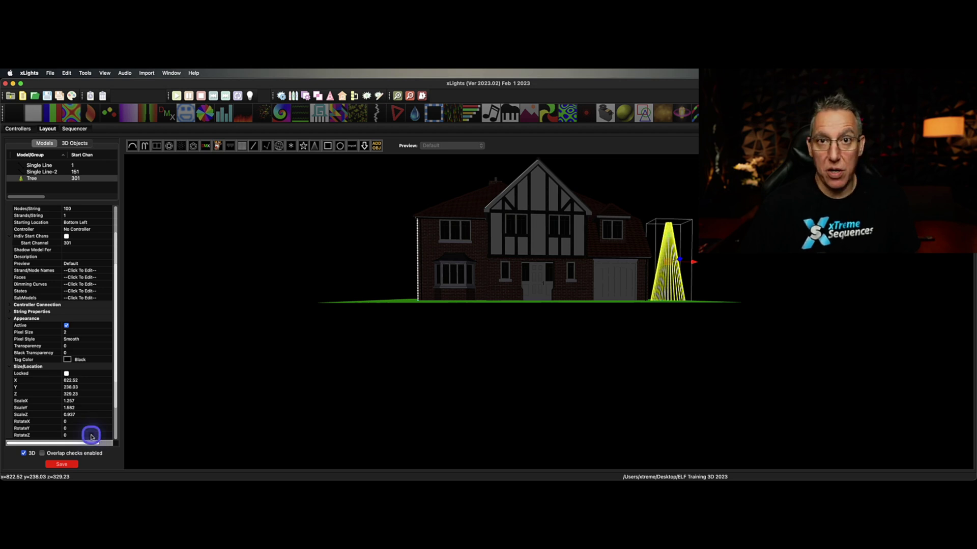
Step: Deselect the tree and draw a downloadable vendor model on the front gable, at about x -102 and y 770
left_click_drag(495, 378, 496, 380)
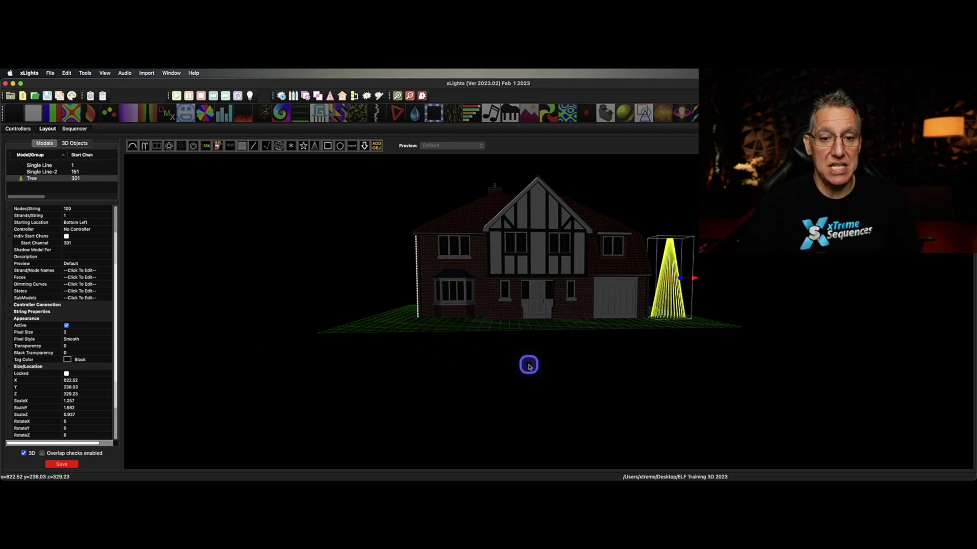
mouse_move(531, 365)
left_mouse_down()
mouse_move(545, 343)
mouse_move(548, 361)
left_mouse_up()
scroll(548, 361, "up", 5)
scroll(548, 362, "down", 5)
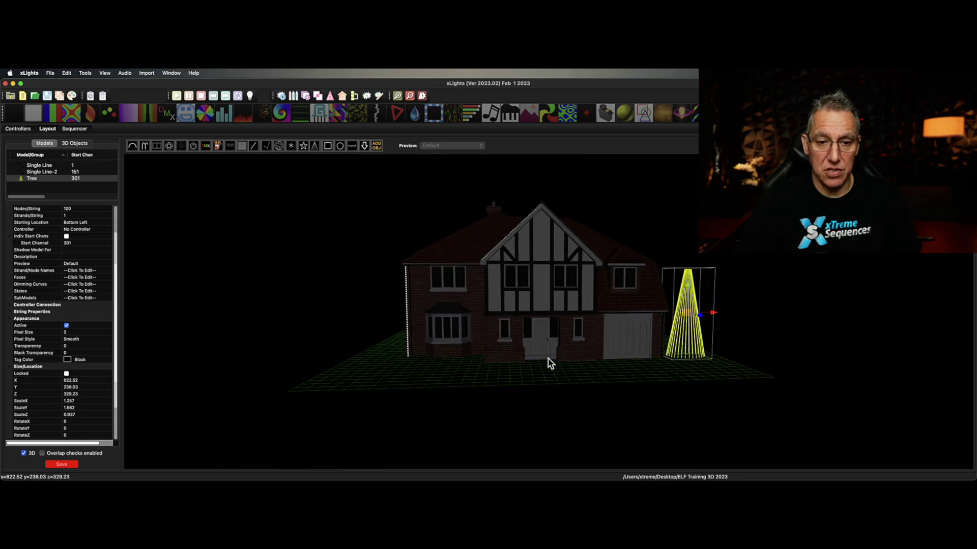
left_click(547, 369)
left_click_drag(549, 371, 537, 376)
left_click(537, 376)
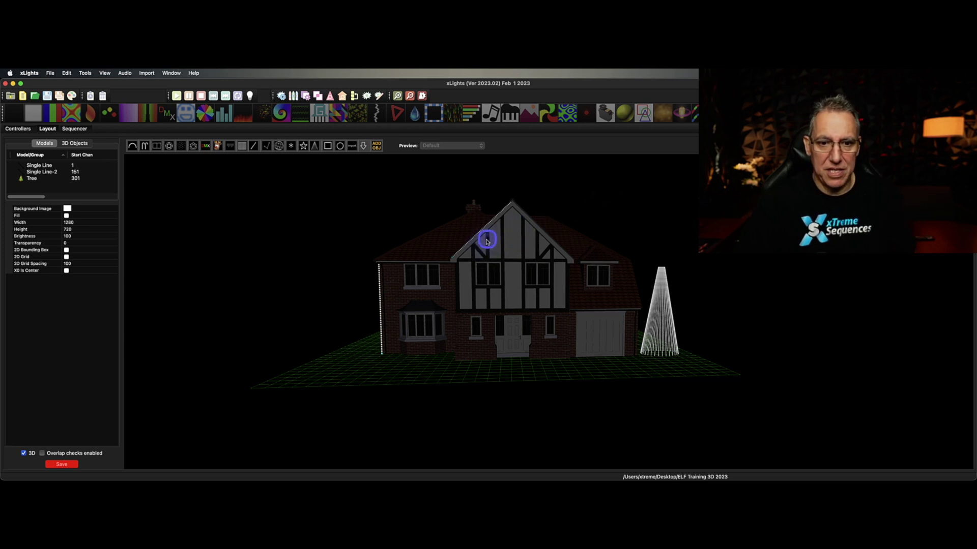
left_click_drag(492, 237, 529, 287)
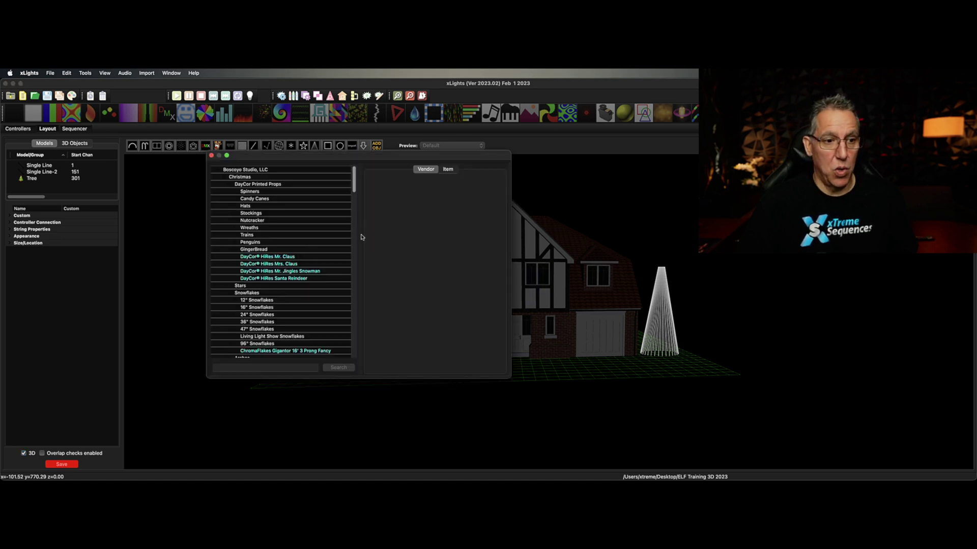
Step: Search the vendor models for "rosa grande" and insert Gilbert Engineering's high-density Rosa Grande prop
left_click(267, 367)
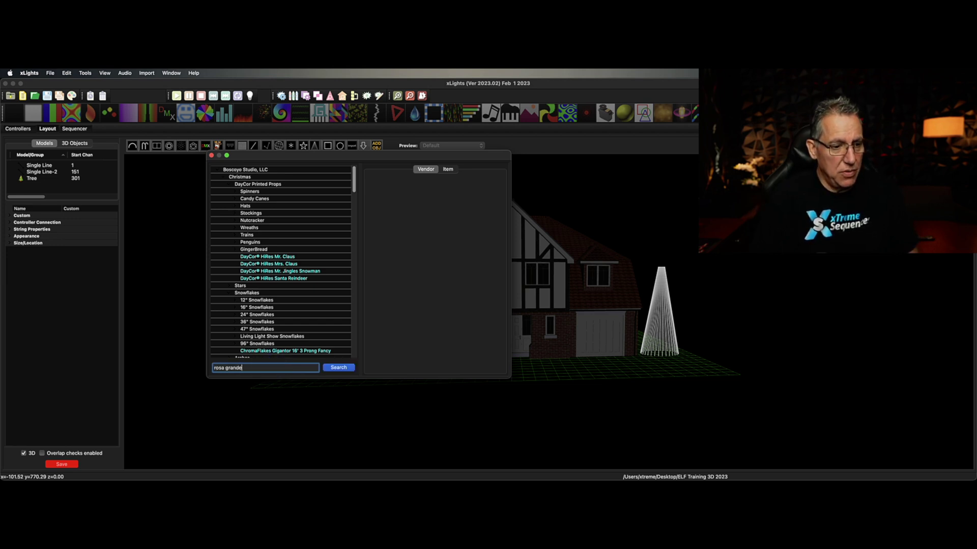
left_click(338, 367)
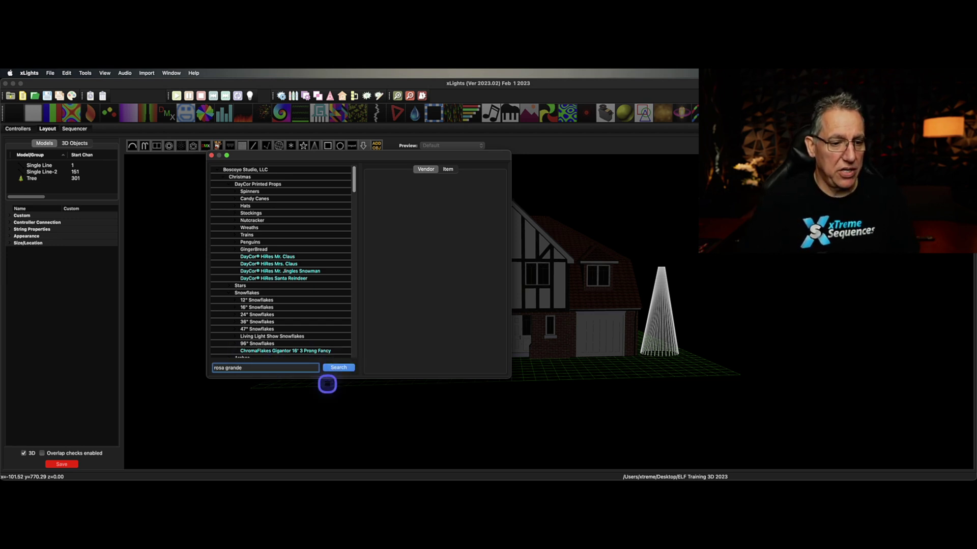
left_click(335, 367)
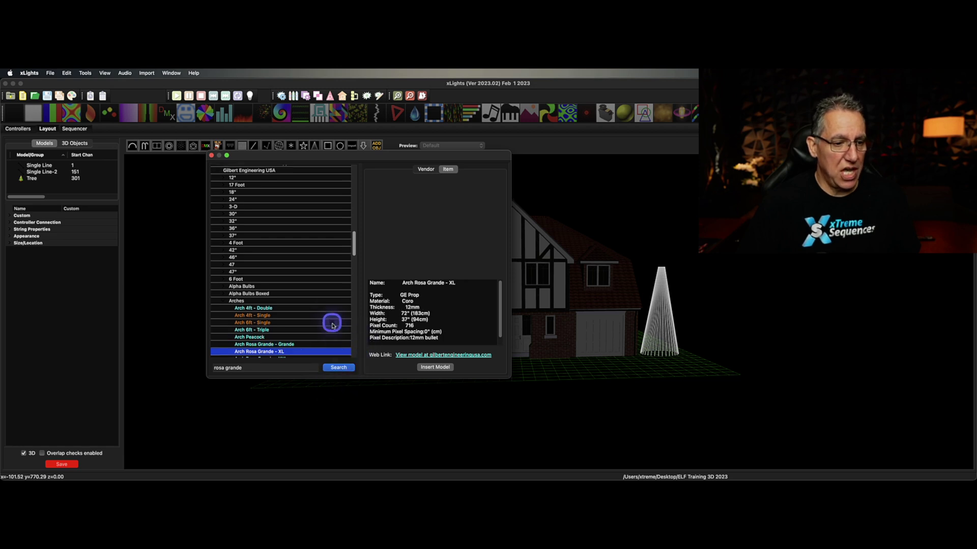
scroll(326, 330, "down", 2)
left_click(329, 367)
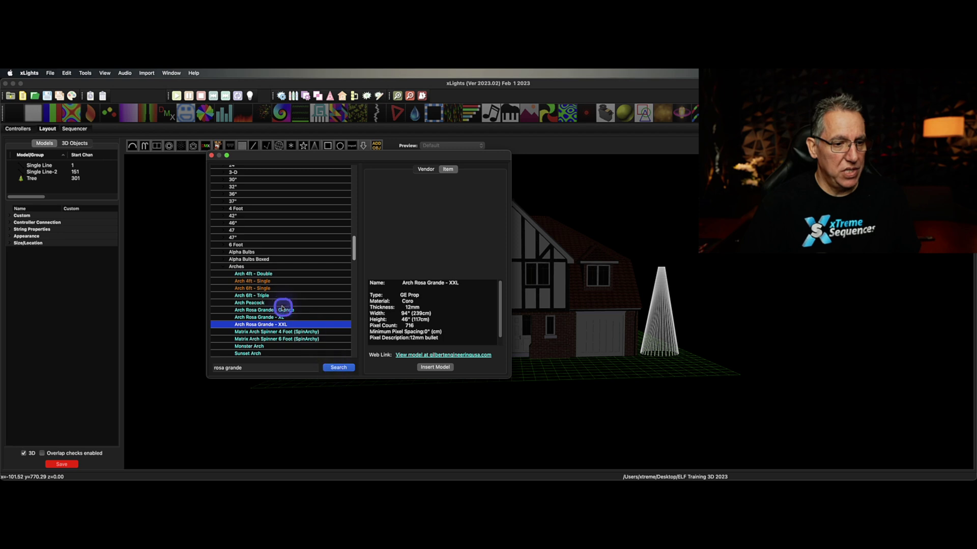
left_click(330, 367)
scroll(323, 343, "down", 2)
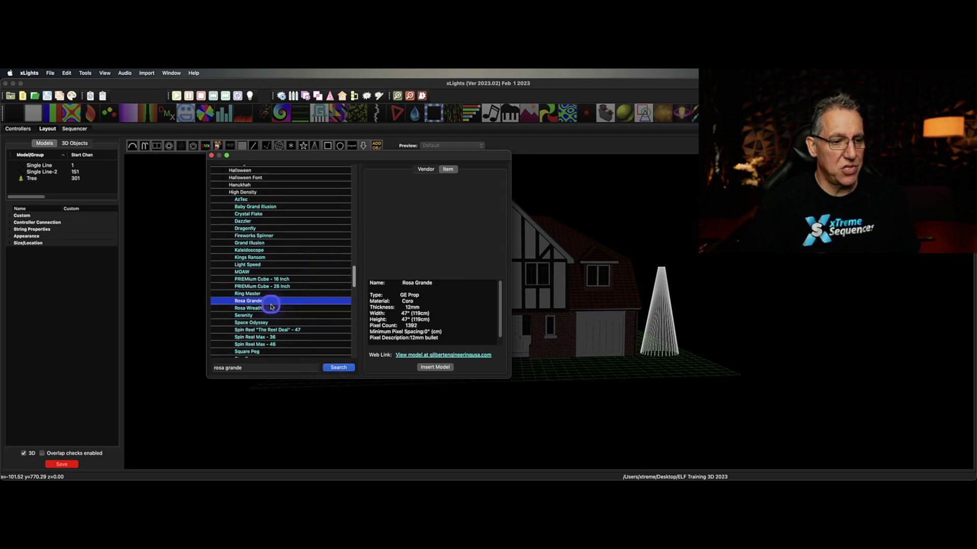
left_click(423, 368)
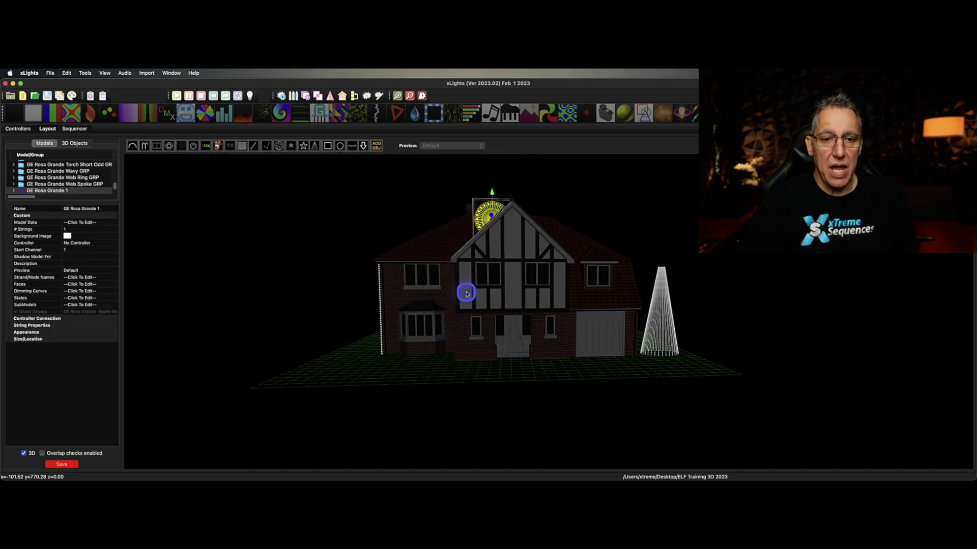
Step: Move the Rosa Grande forward and centre it on the front gable, at about x 11, y 613, z 458
left_click_drag(462, 318, 579, 320)
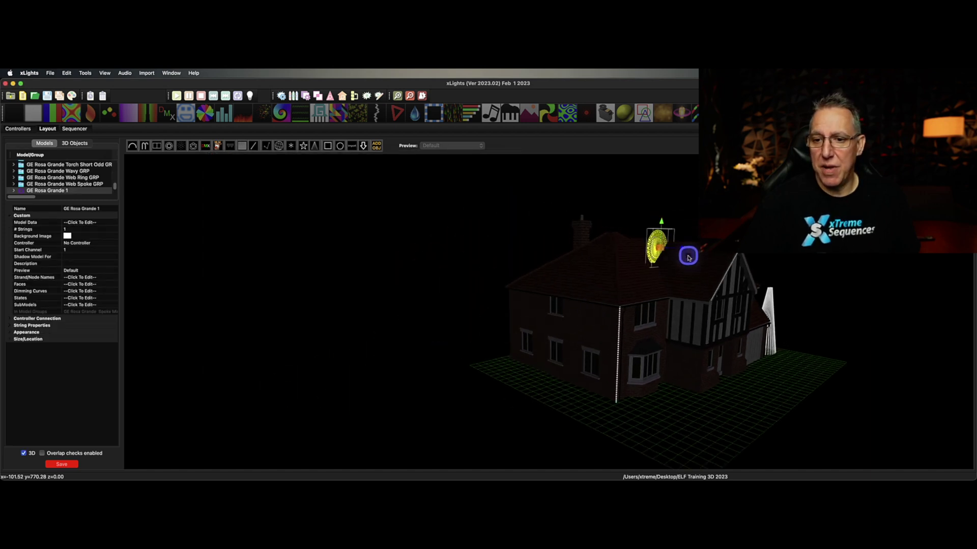
mouse_move(686, 249)
left_mouse_down()
mouse_move(726, 262)
mouse_move(671, 260)
left_mouse_up()
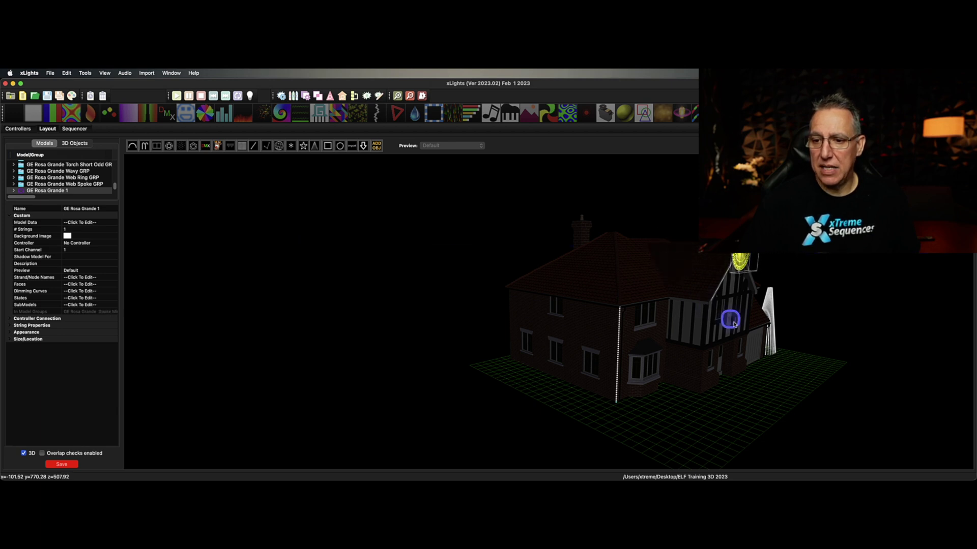
mouse_move(729, 321)
left_mouse_down()
mouse_move(757, 342)
mouse_move(729, 333)
left_mouse_up()
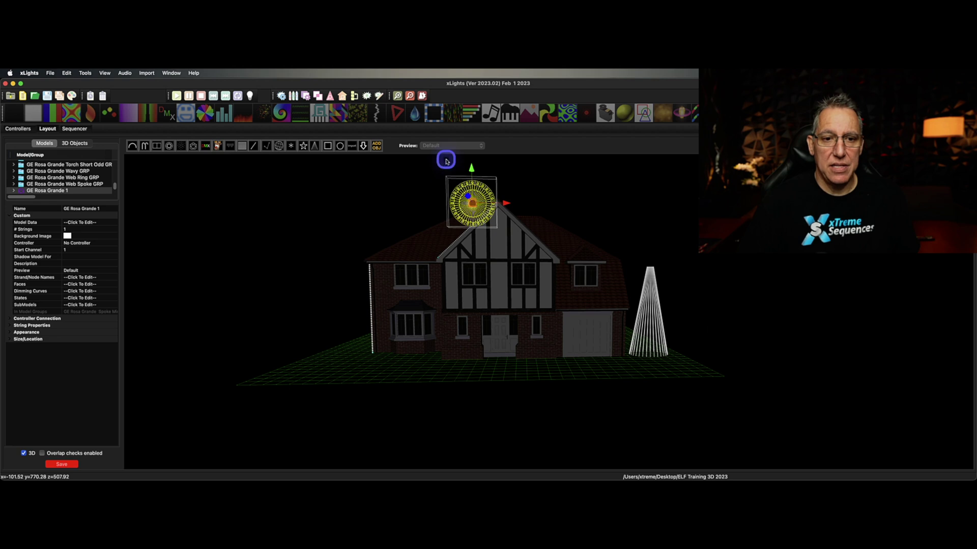
left_click_drag(473, 169, 477, 206)
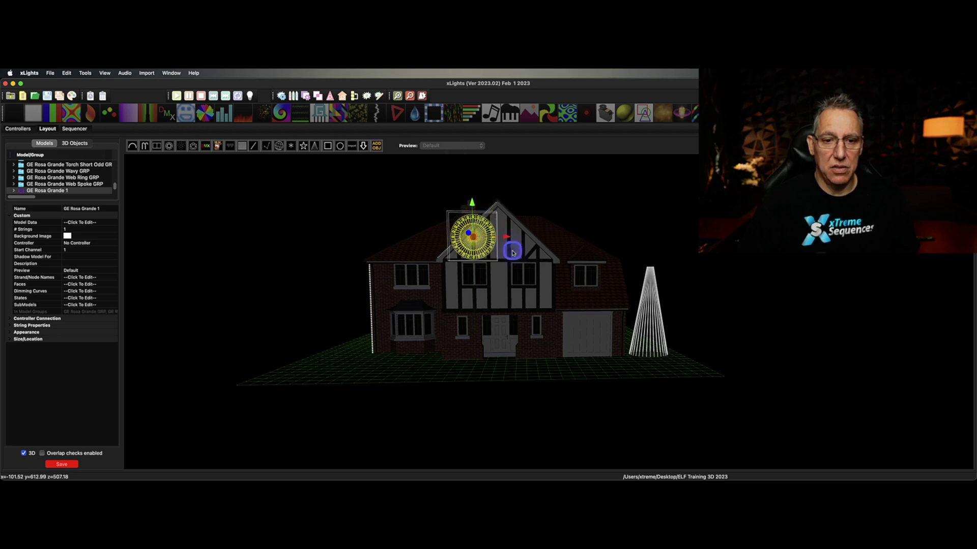
left_click_drag(506, 236, 557, 309)
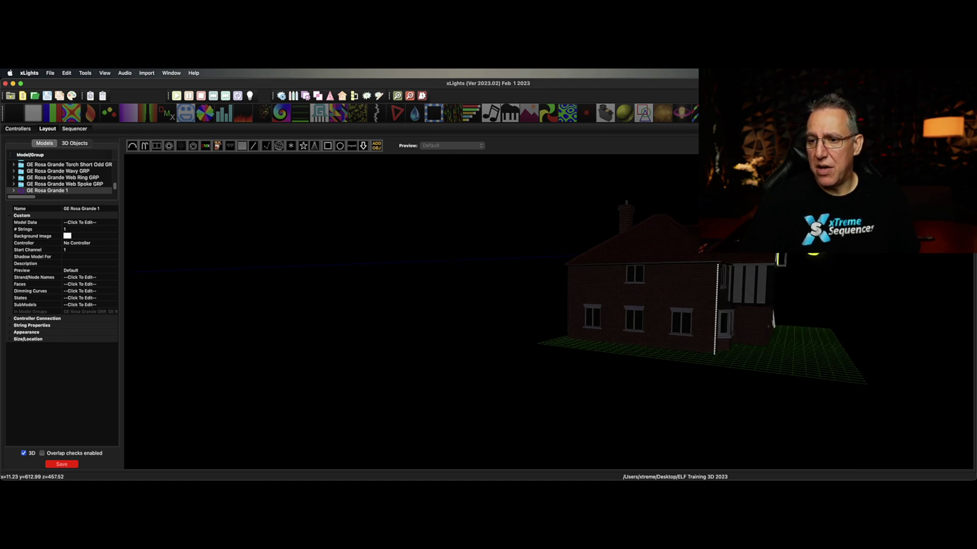
left_click_drag(823, 320, 792, 323)
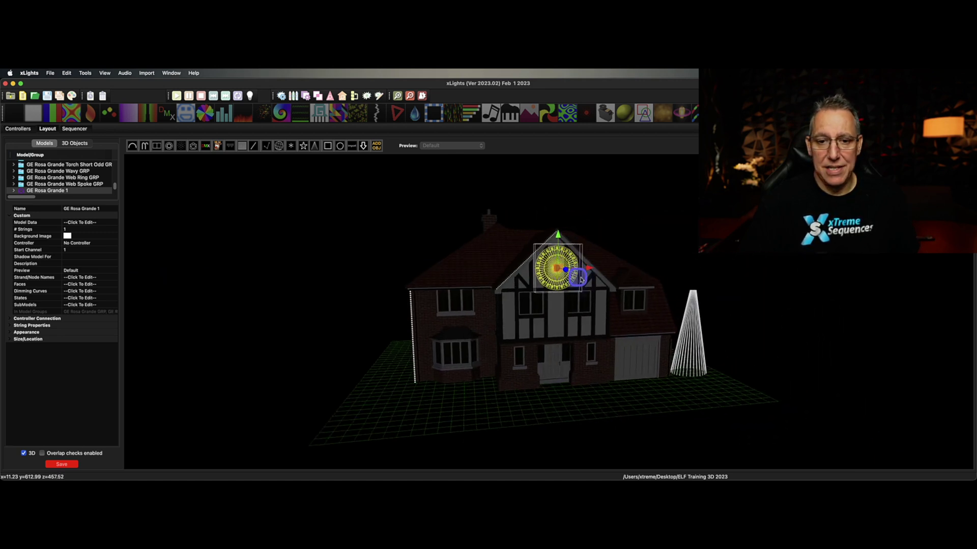
Step: Scale the Rosa Grande down to fit within the gable and return it to move mode
left_click(556, 270)
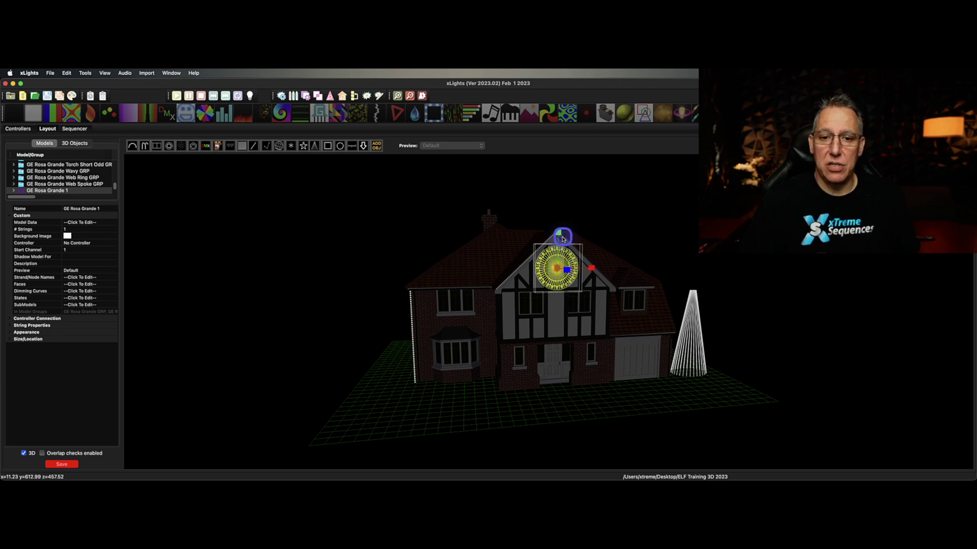
left_click_drag(558, 233, 570, 270)
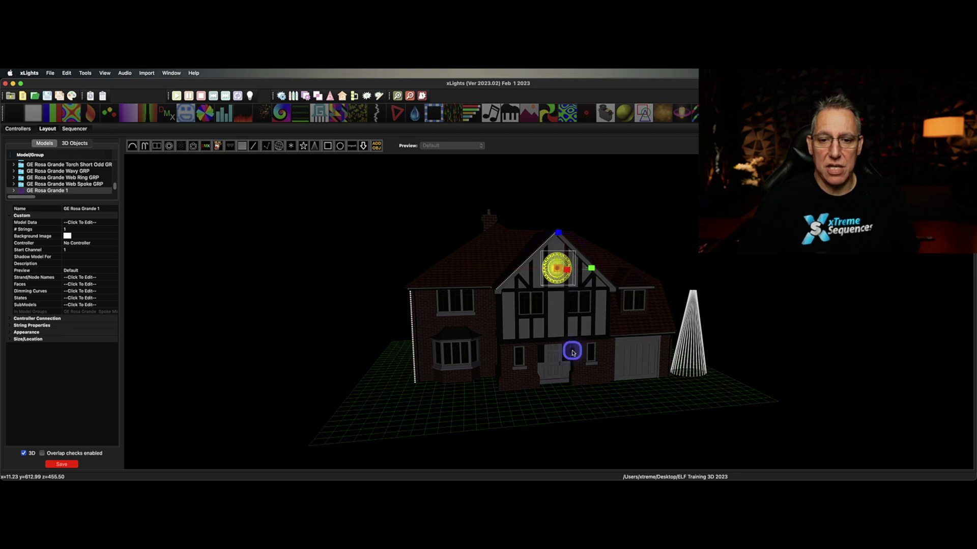
mouse_move(571, 349)
left_mouse_down()
mouse_move(584, 351)
mouse_move(565, 352)
left_mouse_up()
left_click(570, 264)
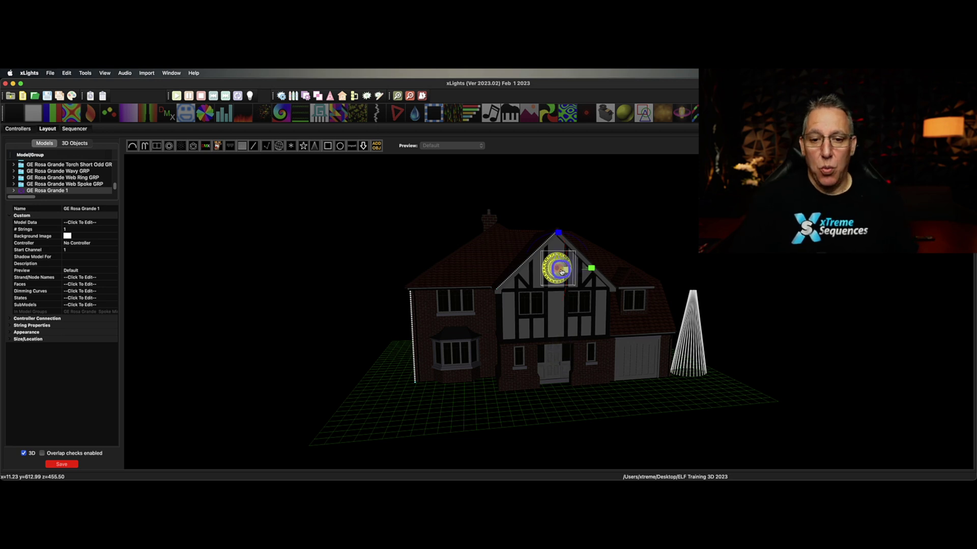
left_click(603, 336)
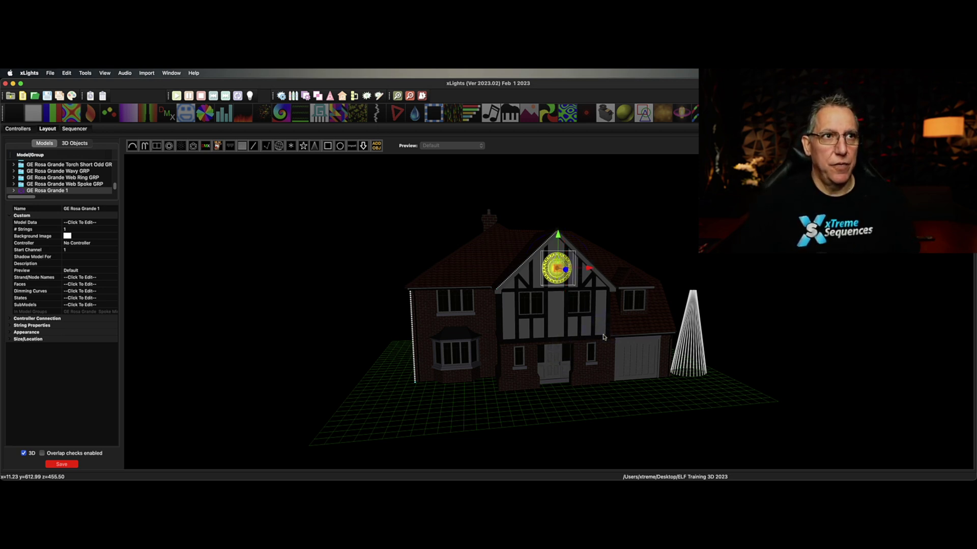
left_click_drag(605, 340, 589, 395)
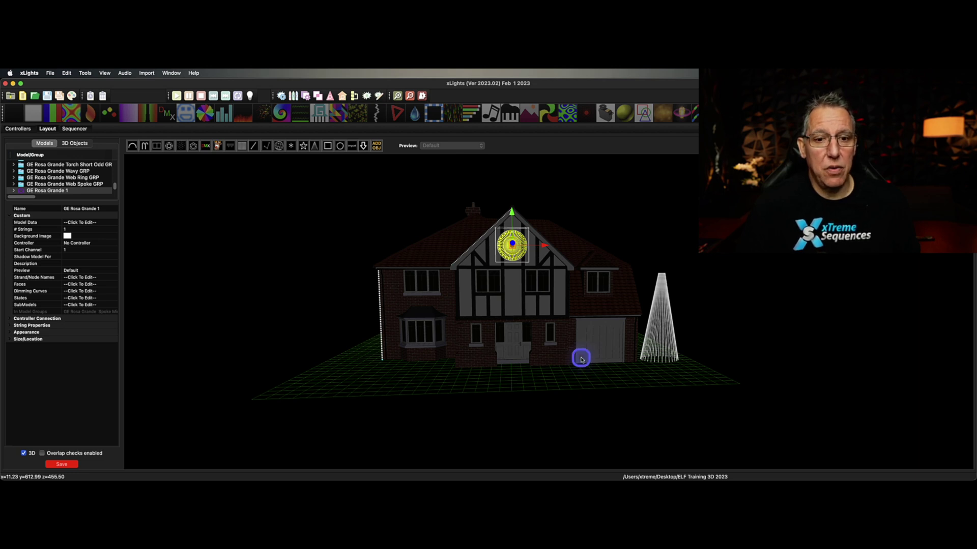
Step: Move the Rosa Grande off the gable and down beside the house's side wall, at about x -694, y 148, z 123
left_click_drag(543, 246, 395, 250)
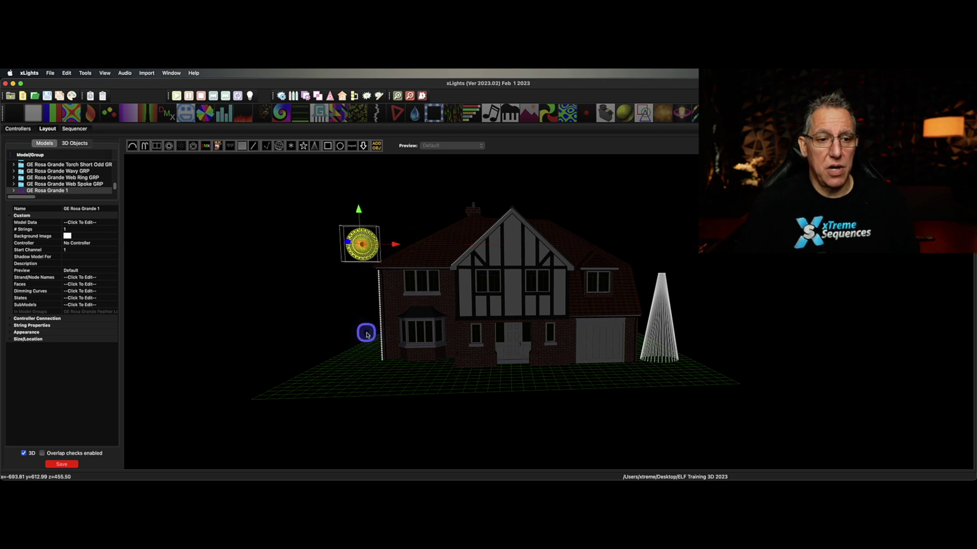
left_click_drag(366, 332, 585, 366)
left_click_drag(716, 263, 611, 417)
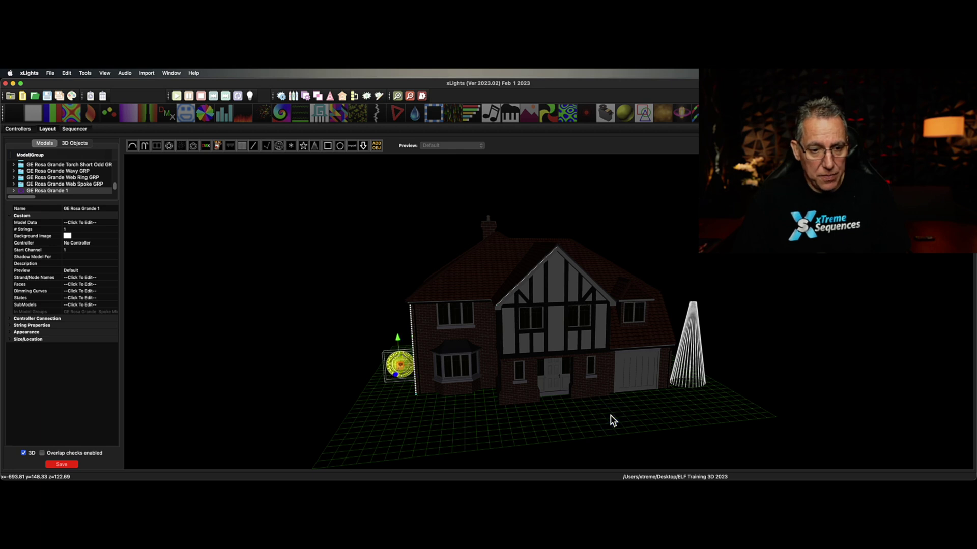
left_click_drag(518, 419, 511, 420)
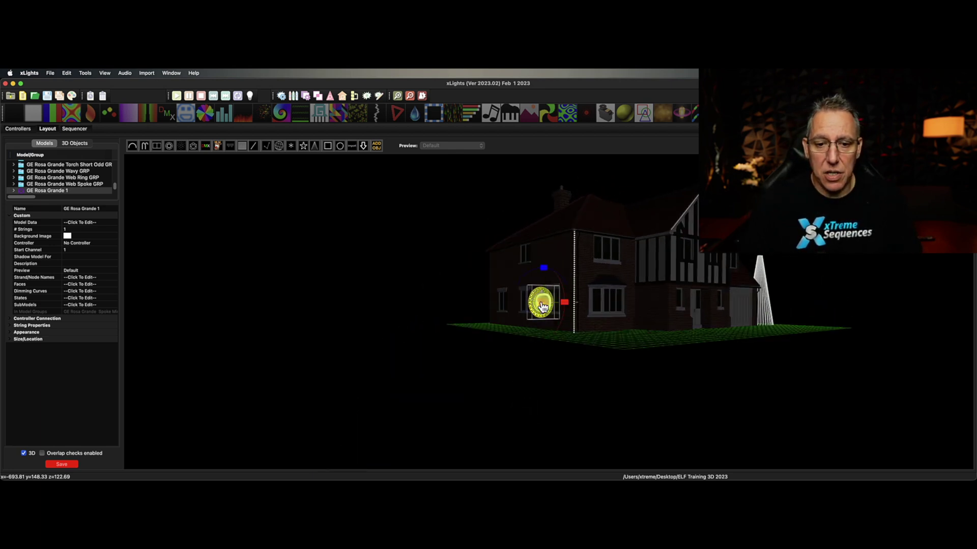
left_click_drag(562, 353, 554, 355)
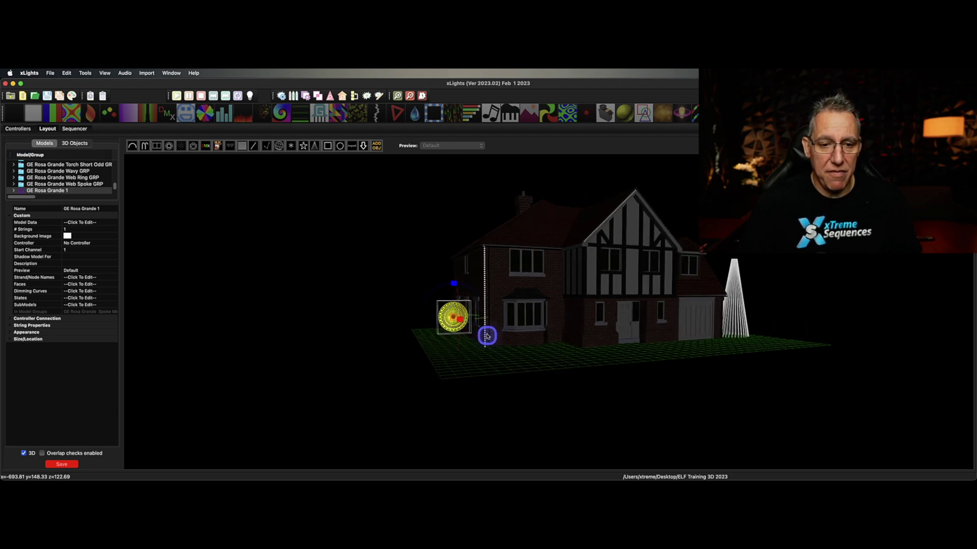
Step: Move the Rosa Grande away from the side wall to about x -886 and rotate it to lie parallel to that wall
left_click(451, 318)
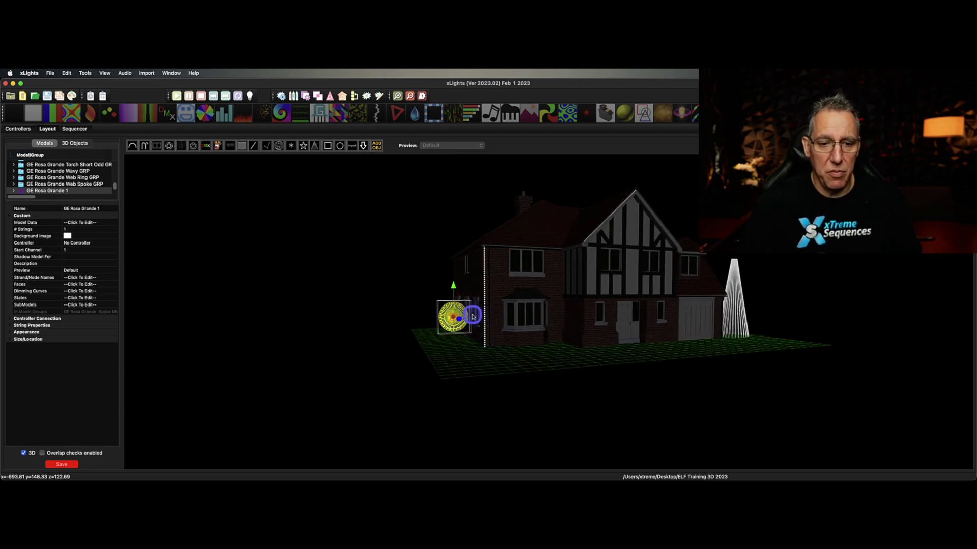
left_click_drag(458, 319, 452, 317)
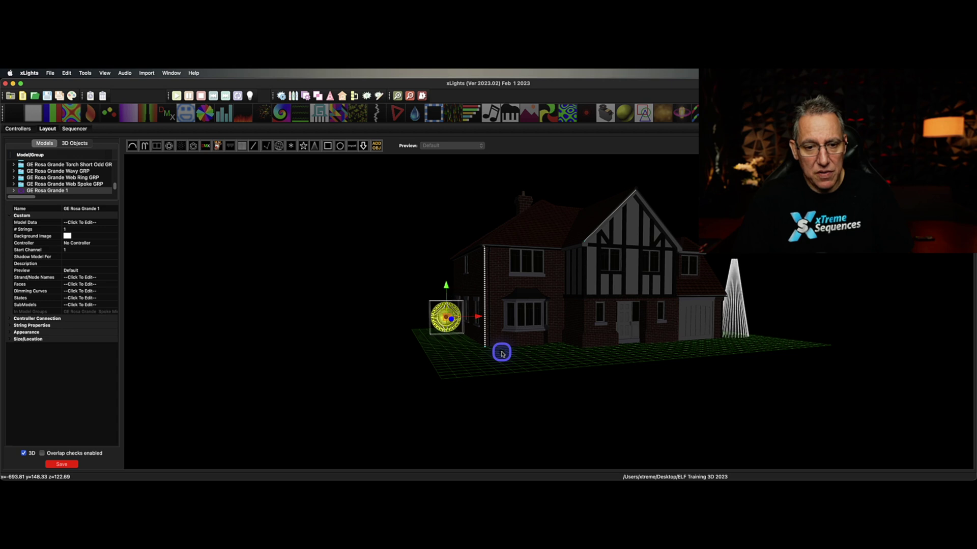
left_click(449, 317)
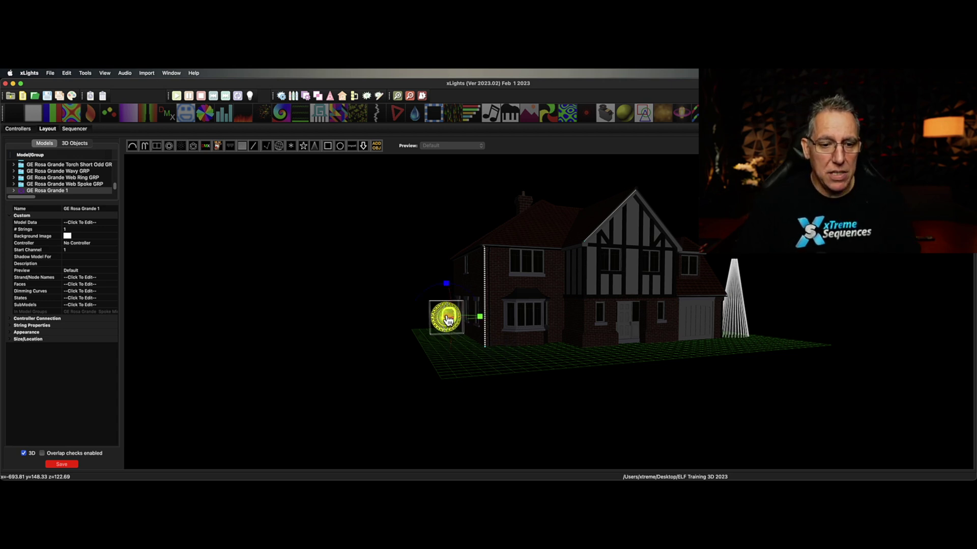
left_click_drag(478, 318, 519, 370)
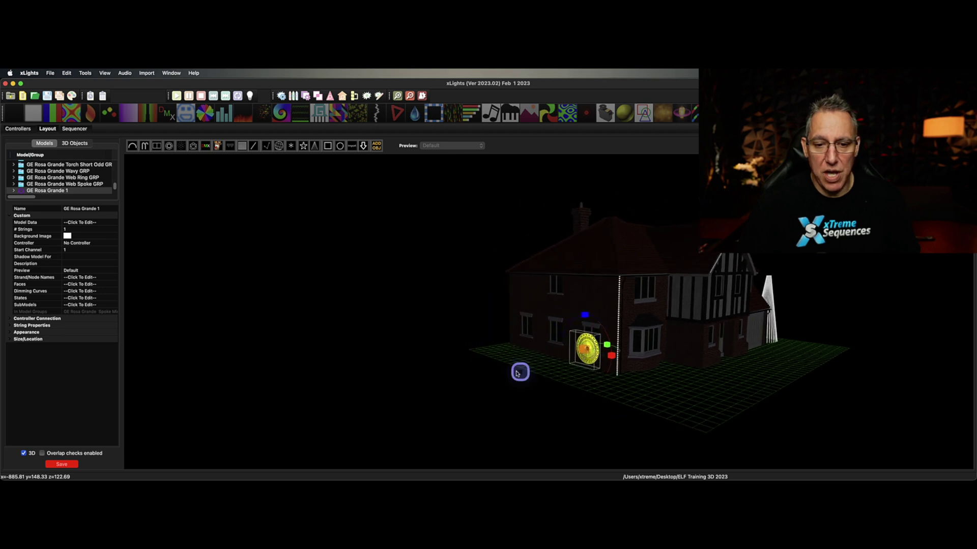
left_click(586, 352)
left_click_drag(601, 370, 534, 360)
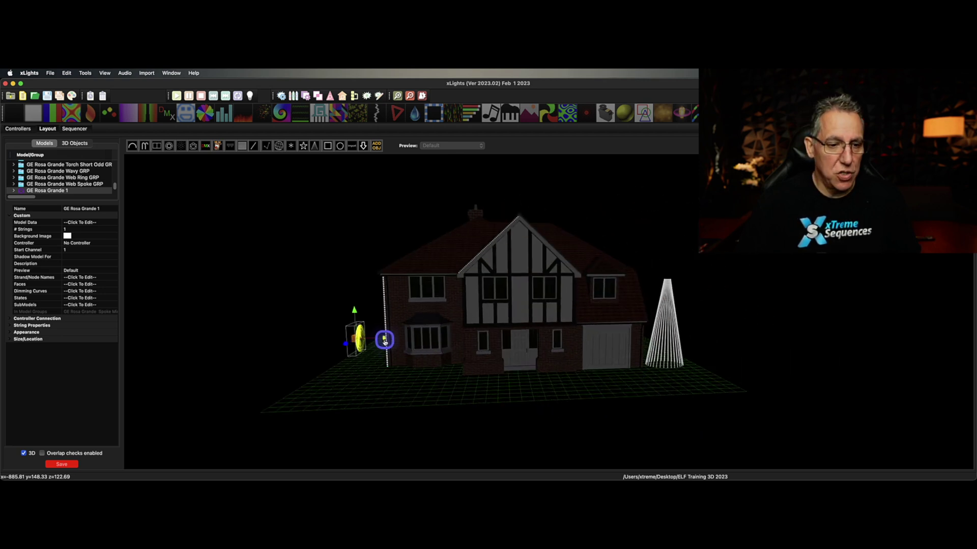
Step: Place the Rosa Grande against the side wall above the ground-floor window, at about x -734, y 366, z 11
left_click_drag(383, 340, 418, 368)
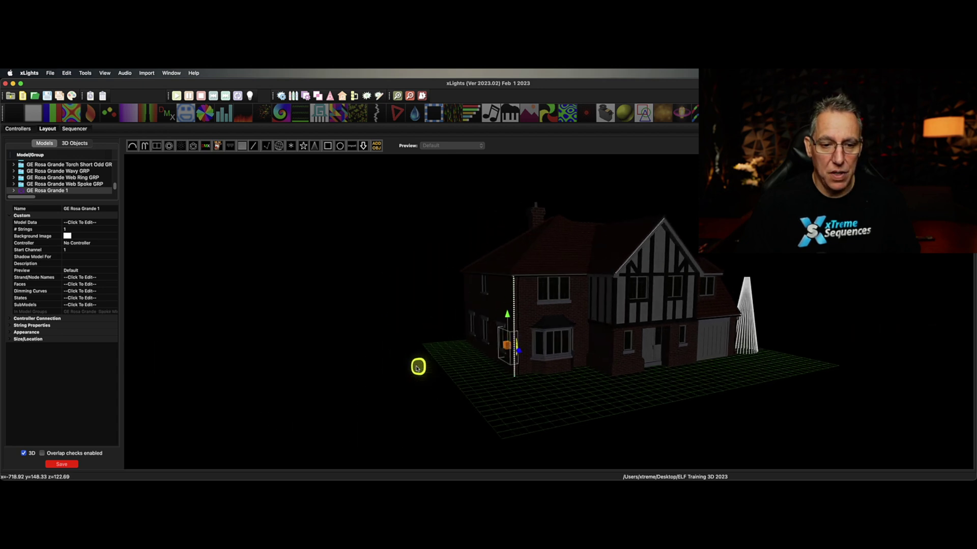
left_click(554, 397)
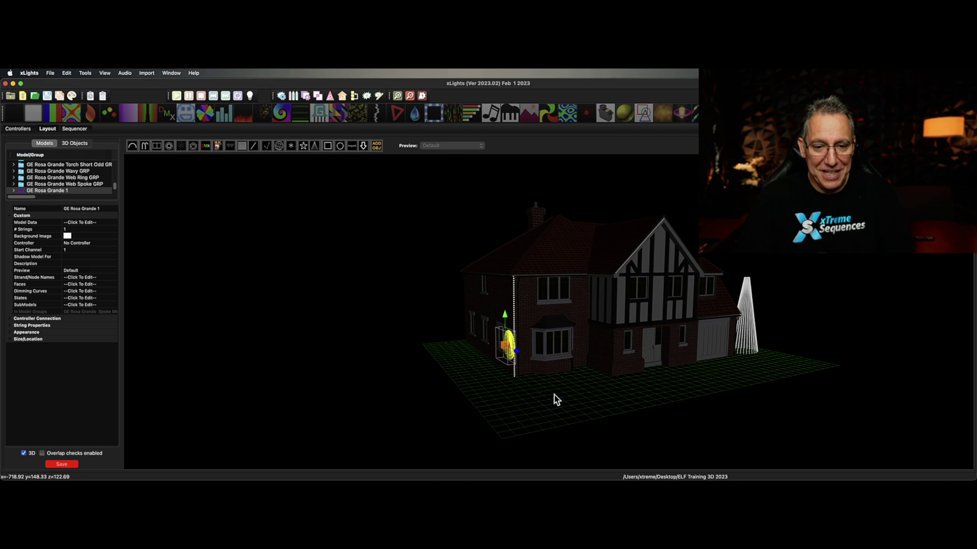
left_click_drag(567, 416, 697, 358)
mouse_move(759, 290)
left_mouse_down()
mouse_move(760, 255)
mouse_move(791, 279)
mouse_move(769, 285)
left_mouse_up()
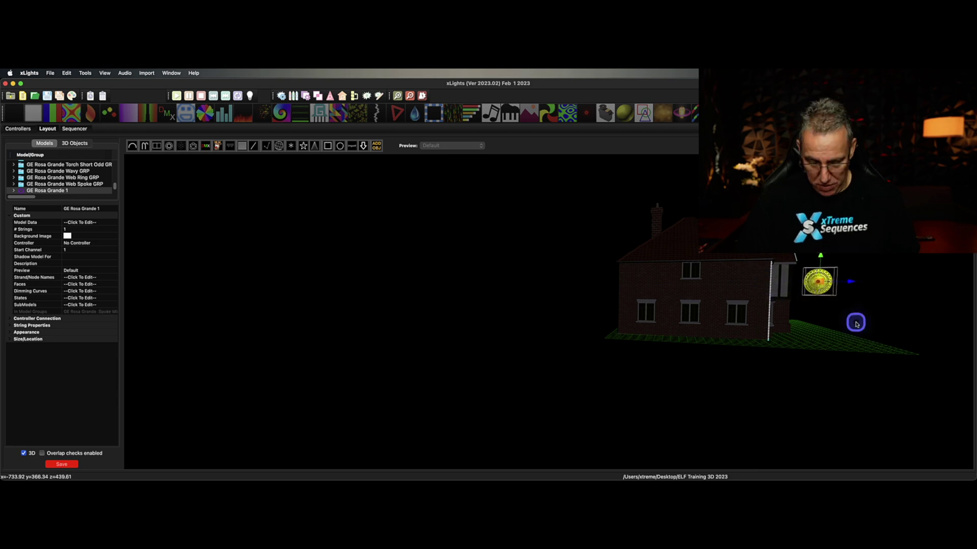
left_click_drag(844, 349, 728, 328)
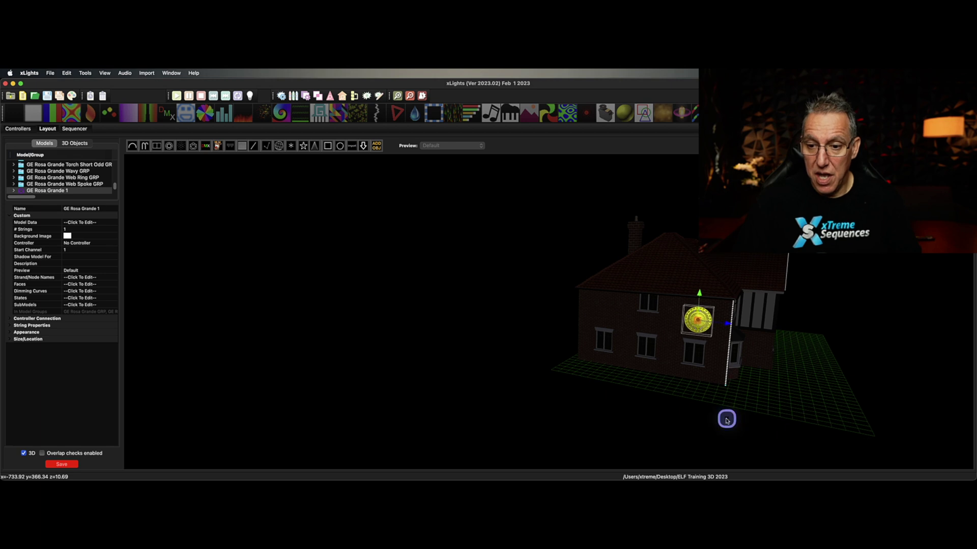
Step: Deselect the Rosa Grande, examine the house from the front, and reselect the prop on the side wall
left_click(789, 371)
left_click_drag(776, 416, 736, 410)
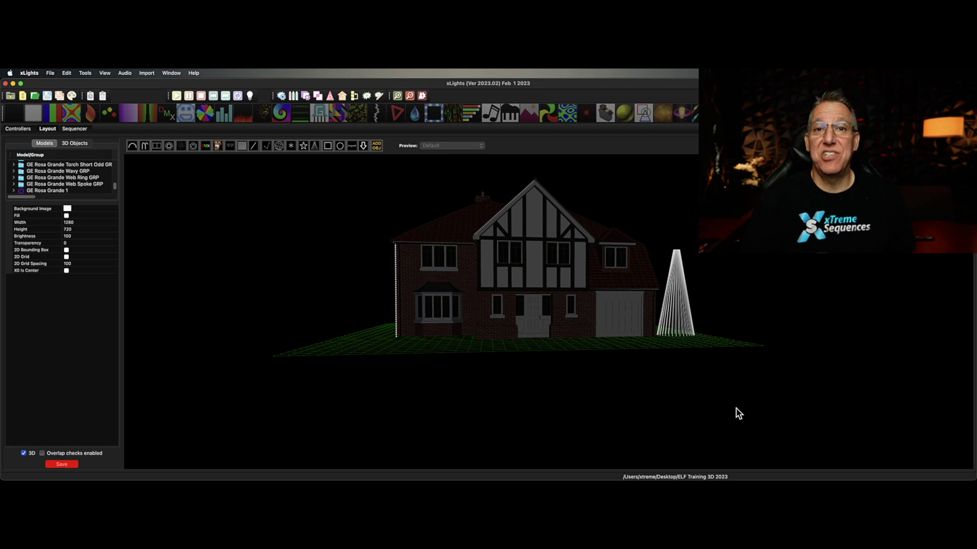
left_click_drag(555, 409, 584, 410)
left_click(679, 345)
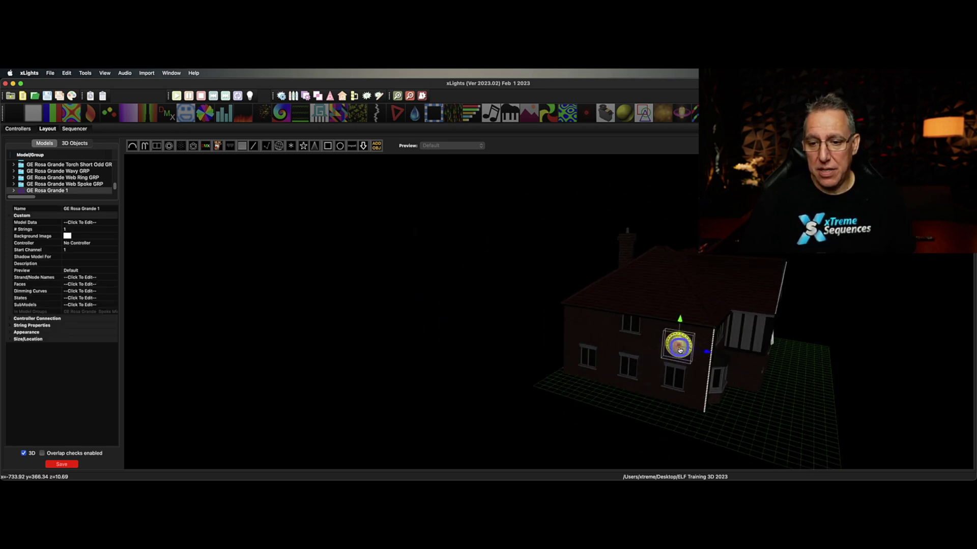
Step: Move the Rosa Grande away from the side wall to about x -920 and rotate it about Y to about -36° toward the front
left_click(679, 348)
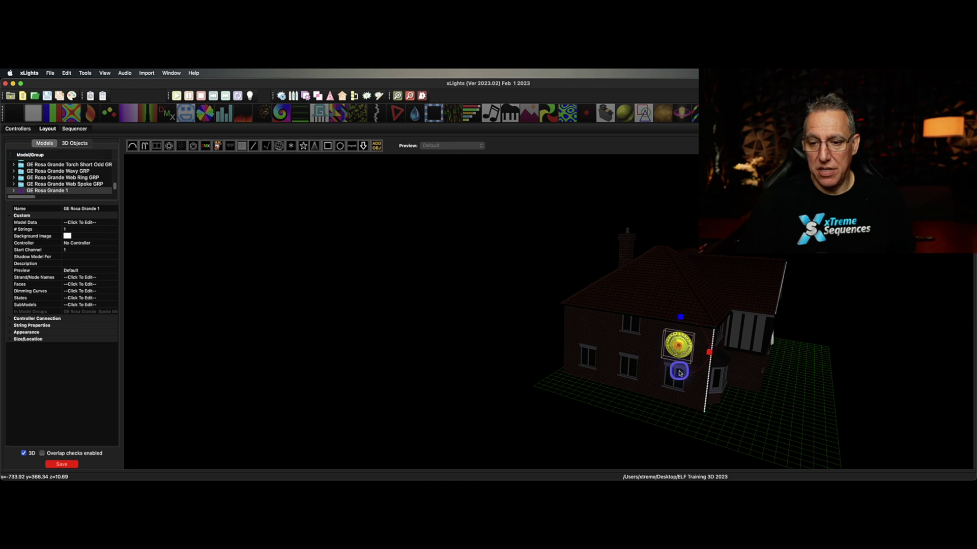
left_click_drag(680, 423, 662, 416)
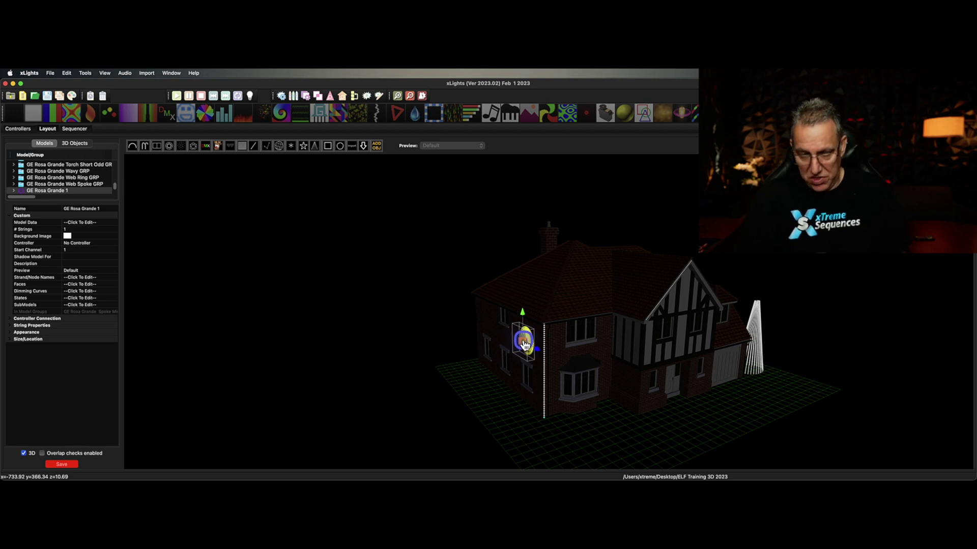
left_click_drag(525, 345, 496, 356)
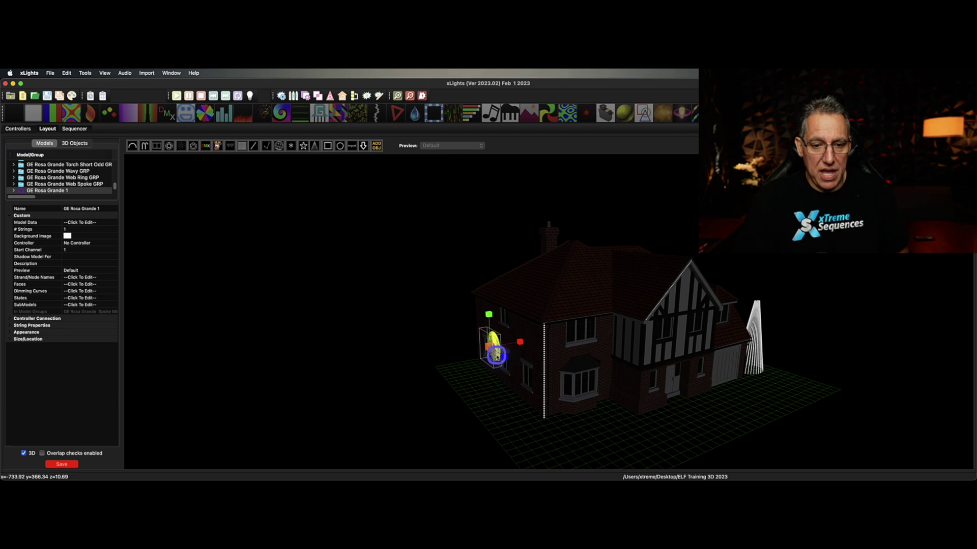
left_click_drag(502, 393, 458, 375)
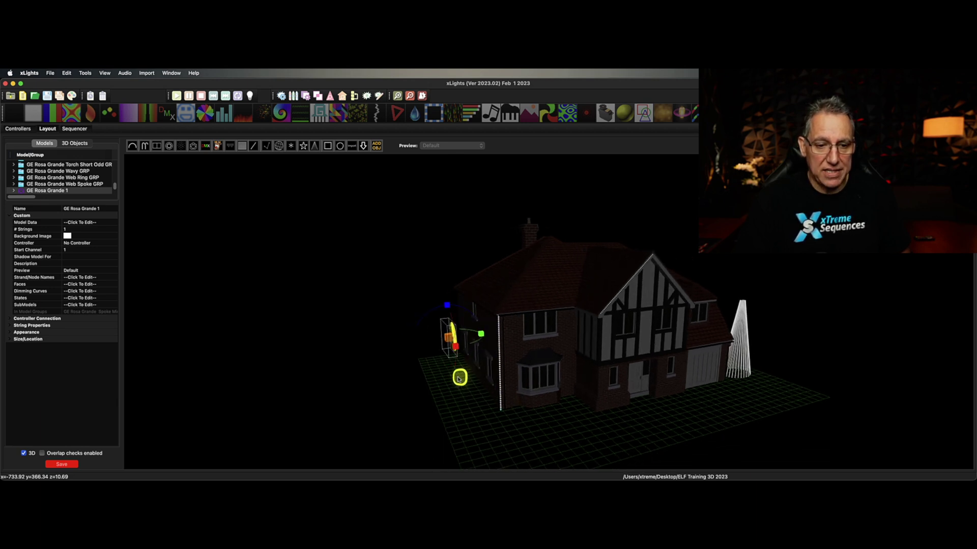
left_click_drag(483, 336, 513, 307)
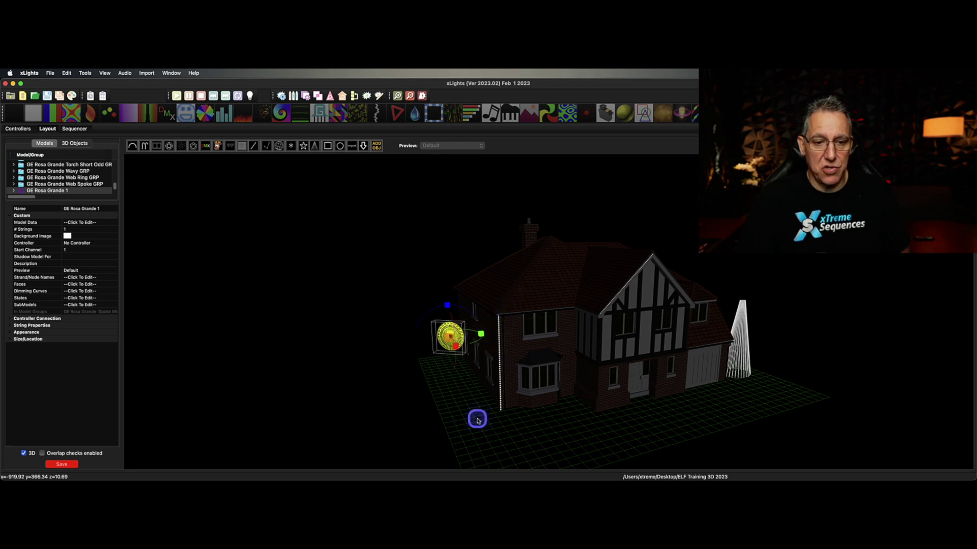
Step: Slide the angled Rosa Grande back toward the house's front corner, to about x -783, and examine it from the front
left_click(450, 339)
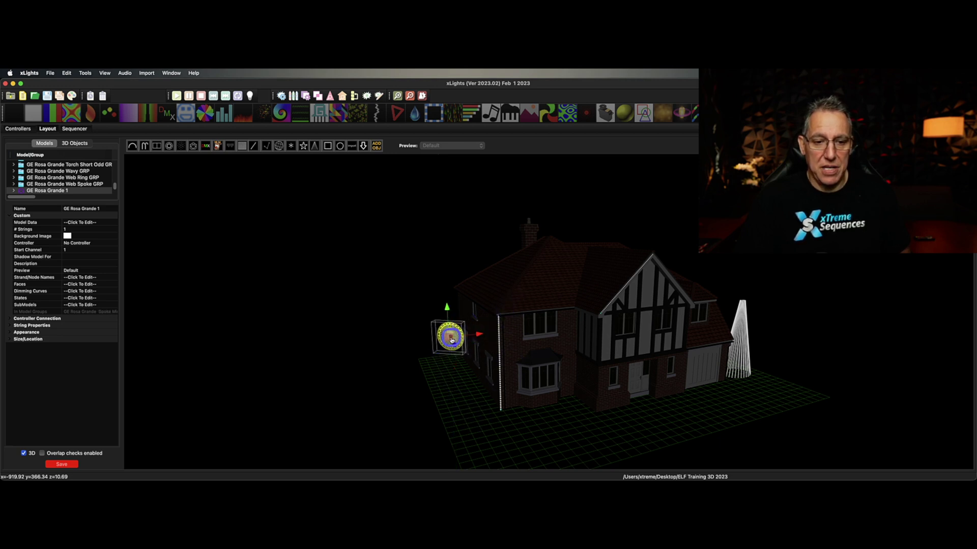
left_click_drag(479, 335, 505, 337)
left_click_drag(540, 452, 533, 457)
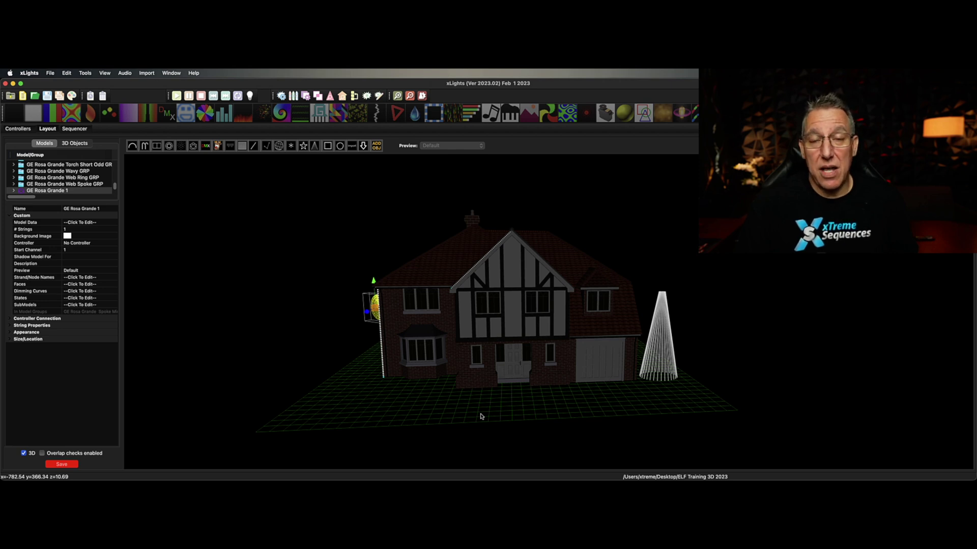
middle_click_drag(483, 403, 529, 402)
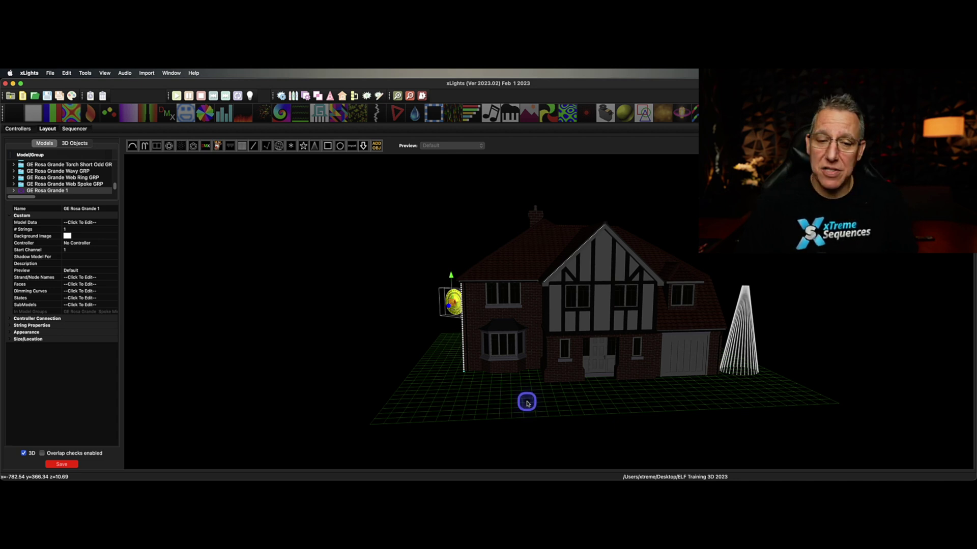
middle_click_drag(528, 401, 565, 392)
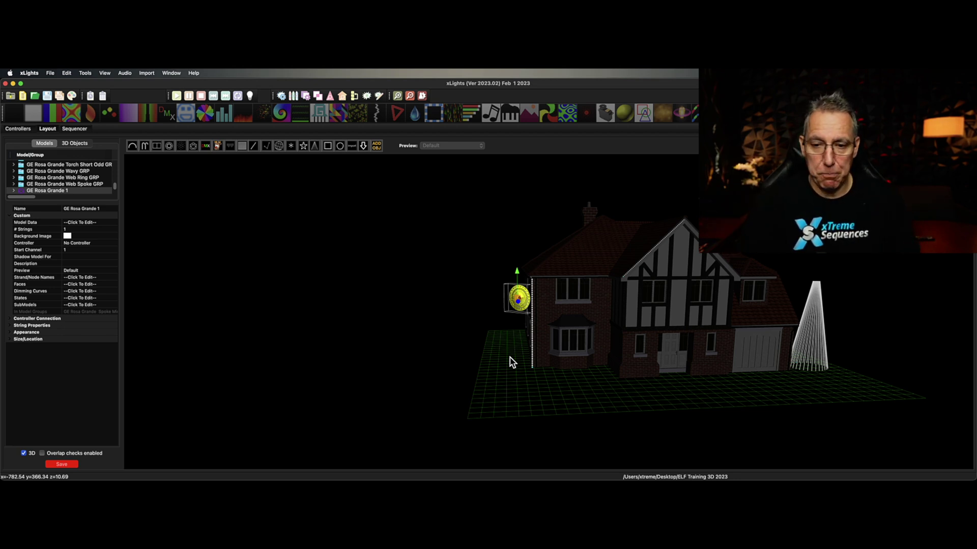
left_click(663, 393)
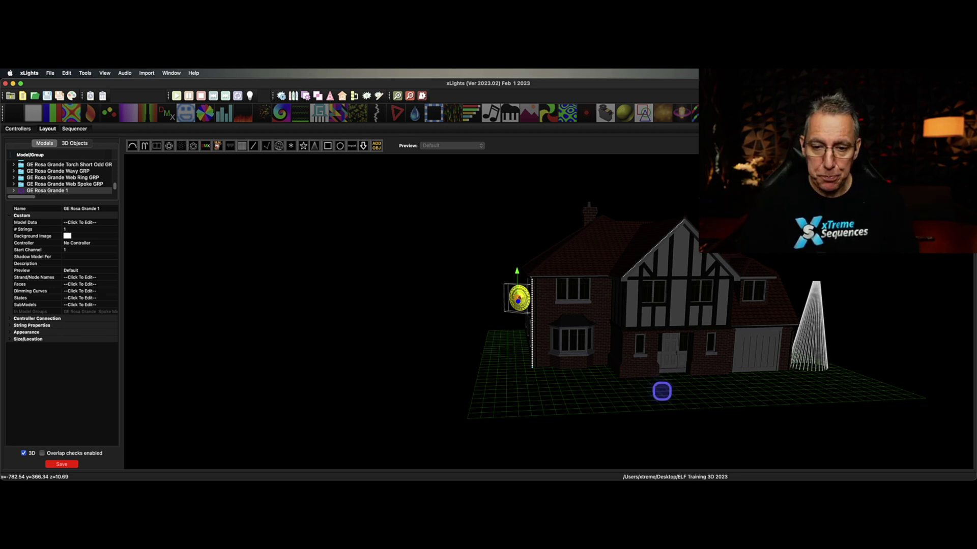
left_click_drag(662, 391, 585, 389)
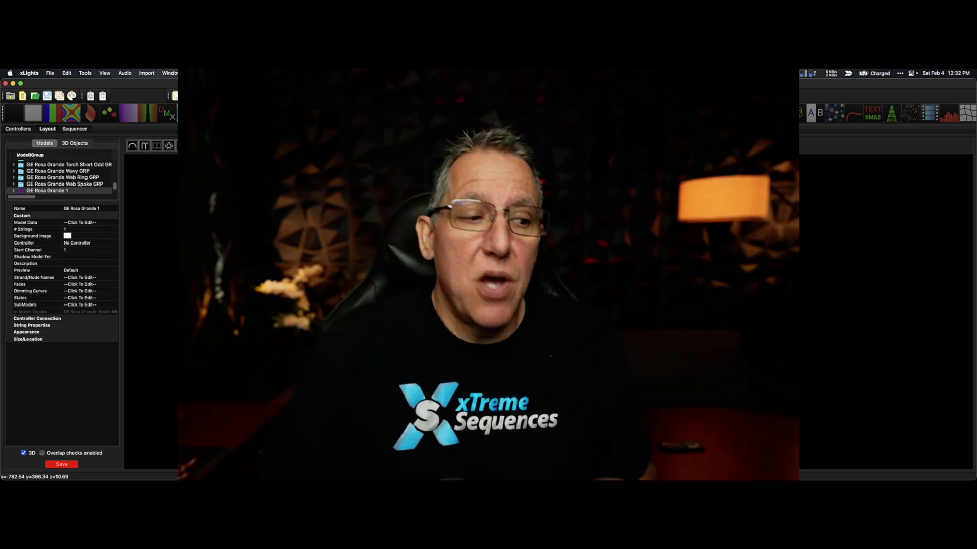
Step: Set the Rosa Grande's X location to -781.54 in its size and location properties, and open its ScaleX value for editing
left_click(9, 340)
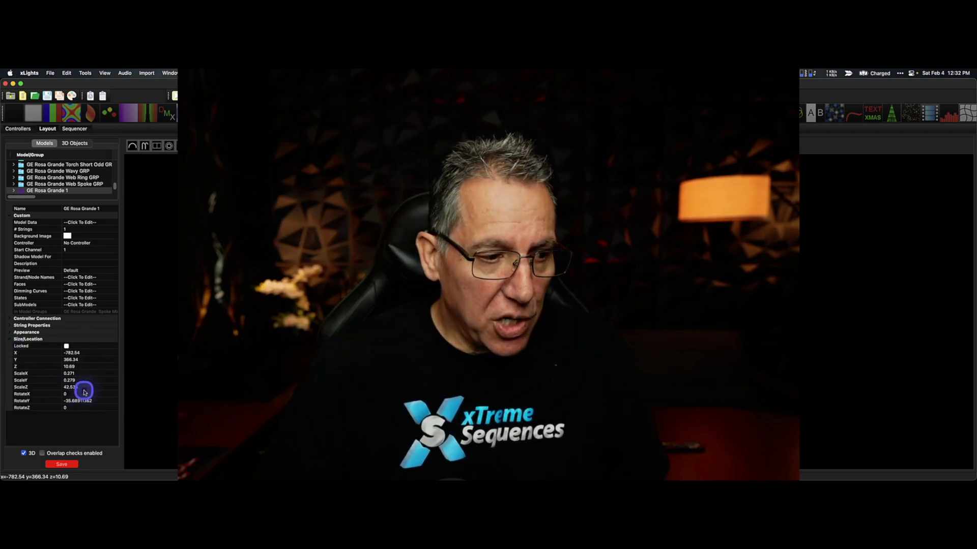
left_click(98, 353)
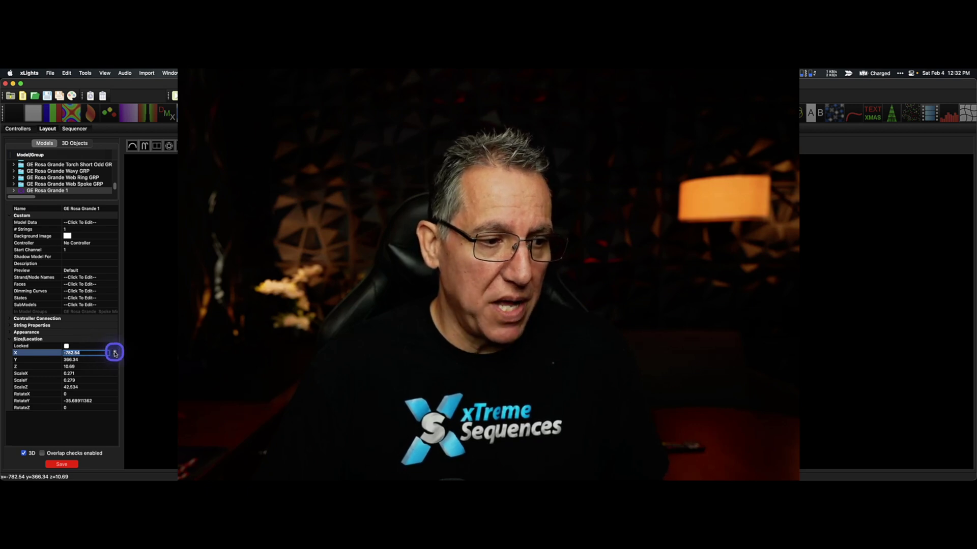
left_click(115, 353)
left_click(115, 353)
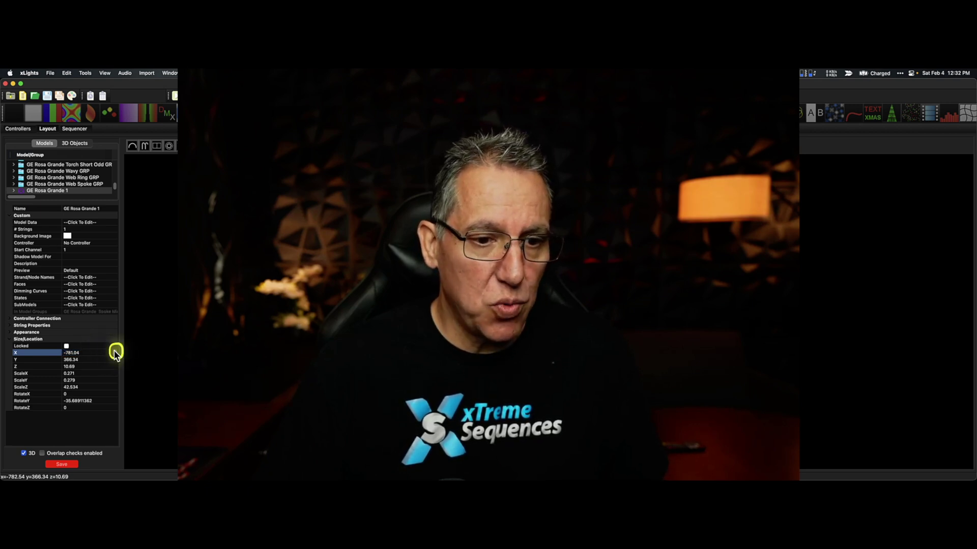
left_click(115, 355)
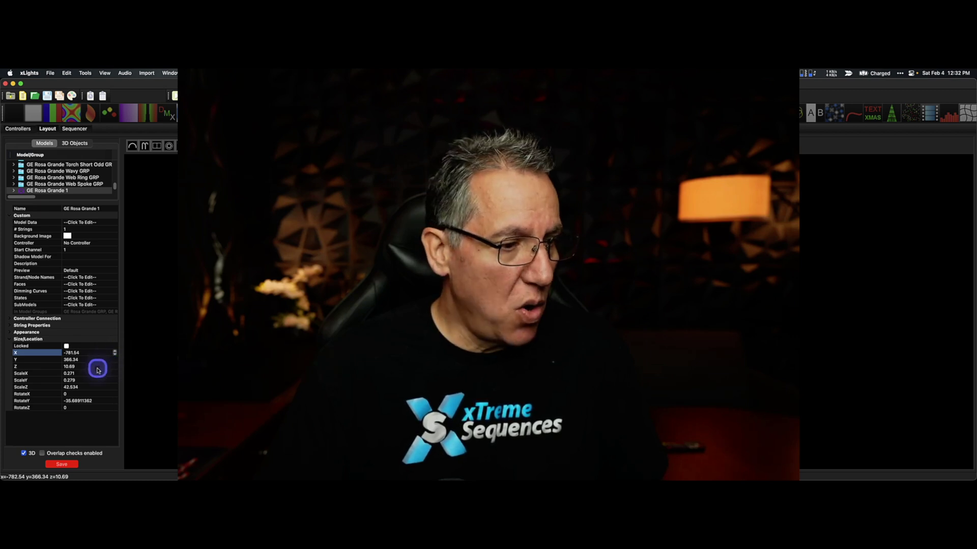
left_click(97, 372)
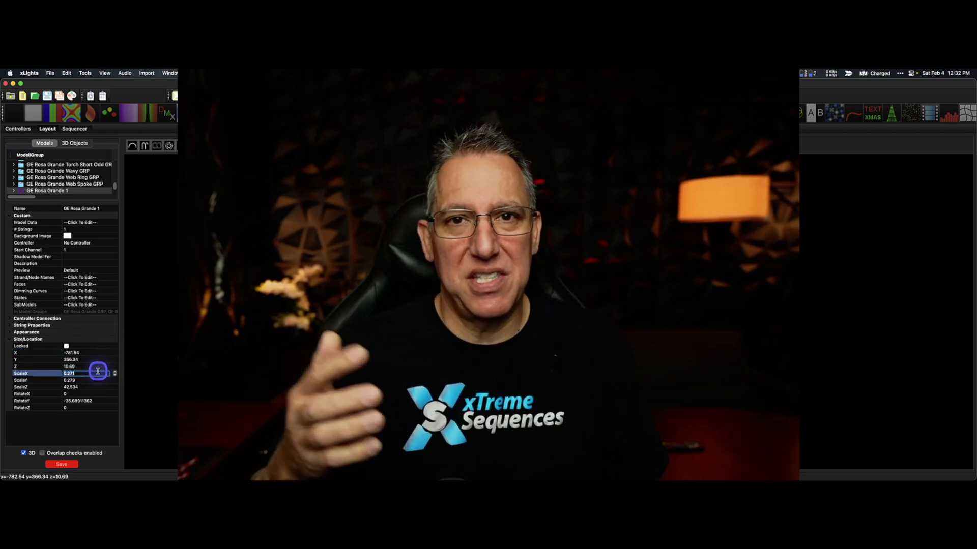